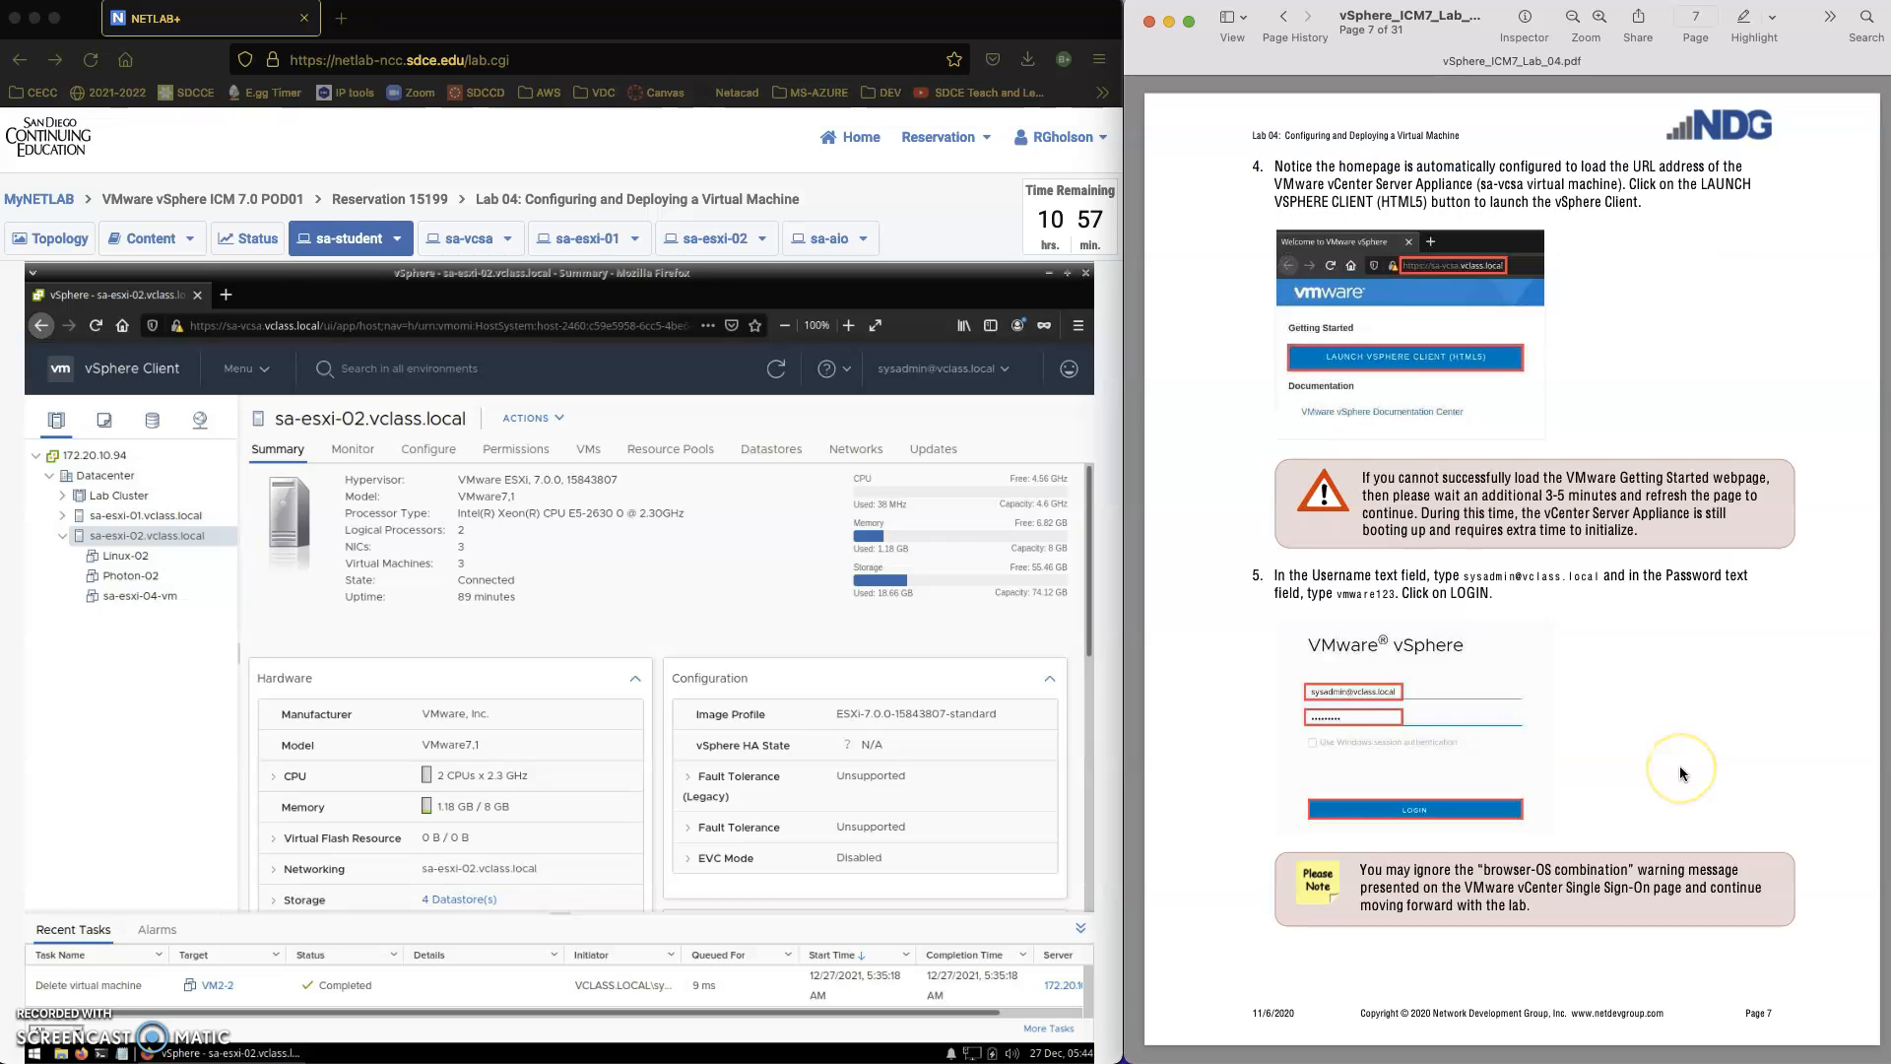
# - Start a new virtual machine on host sa-esxi-02.vclass.local, using the Create a new virtual machine creation type
pyautogui.scroll(-3, 1681, 766)
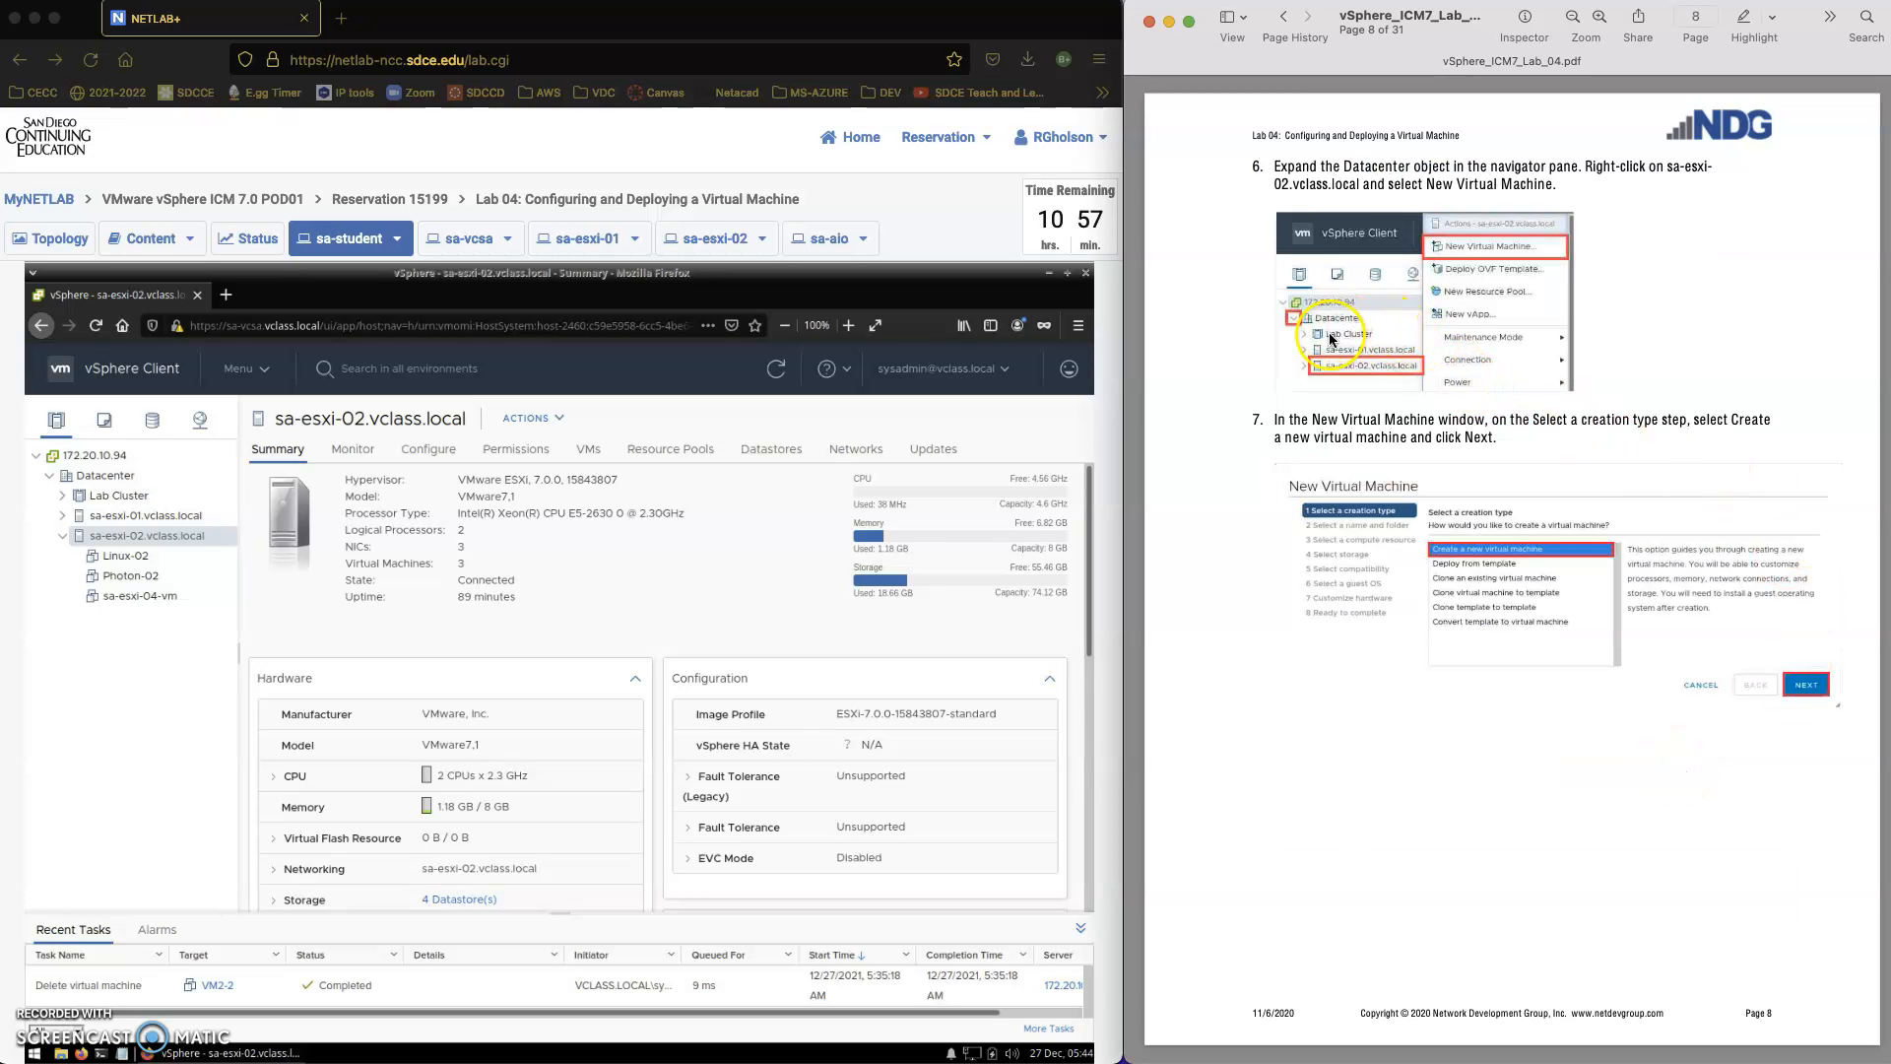
pyautogui.click(134, 542)
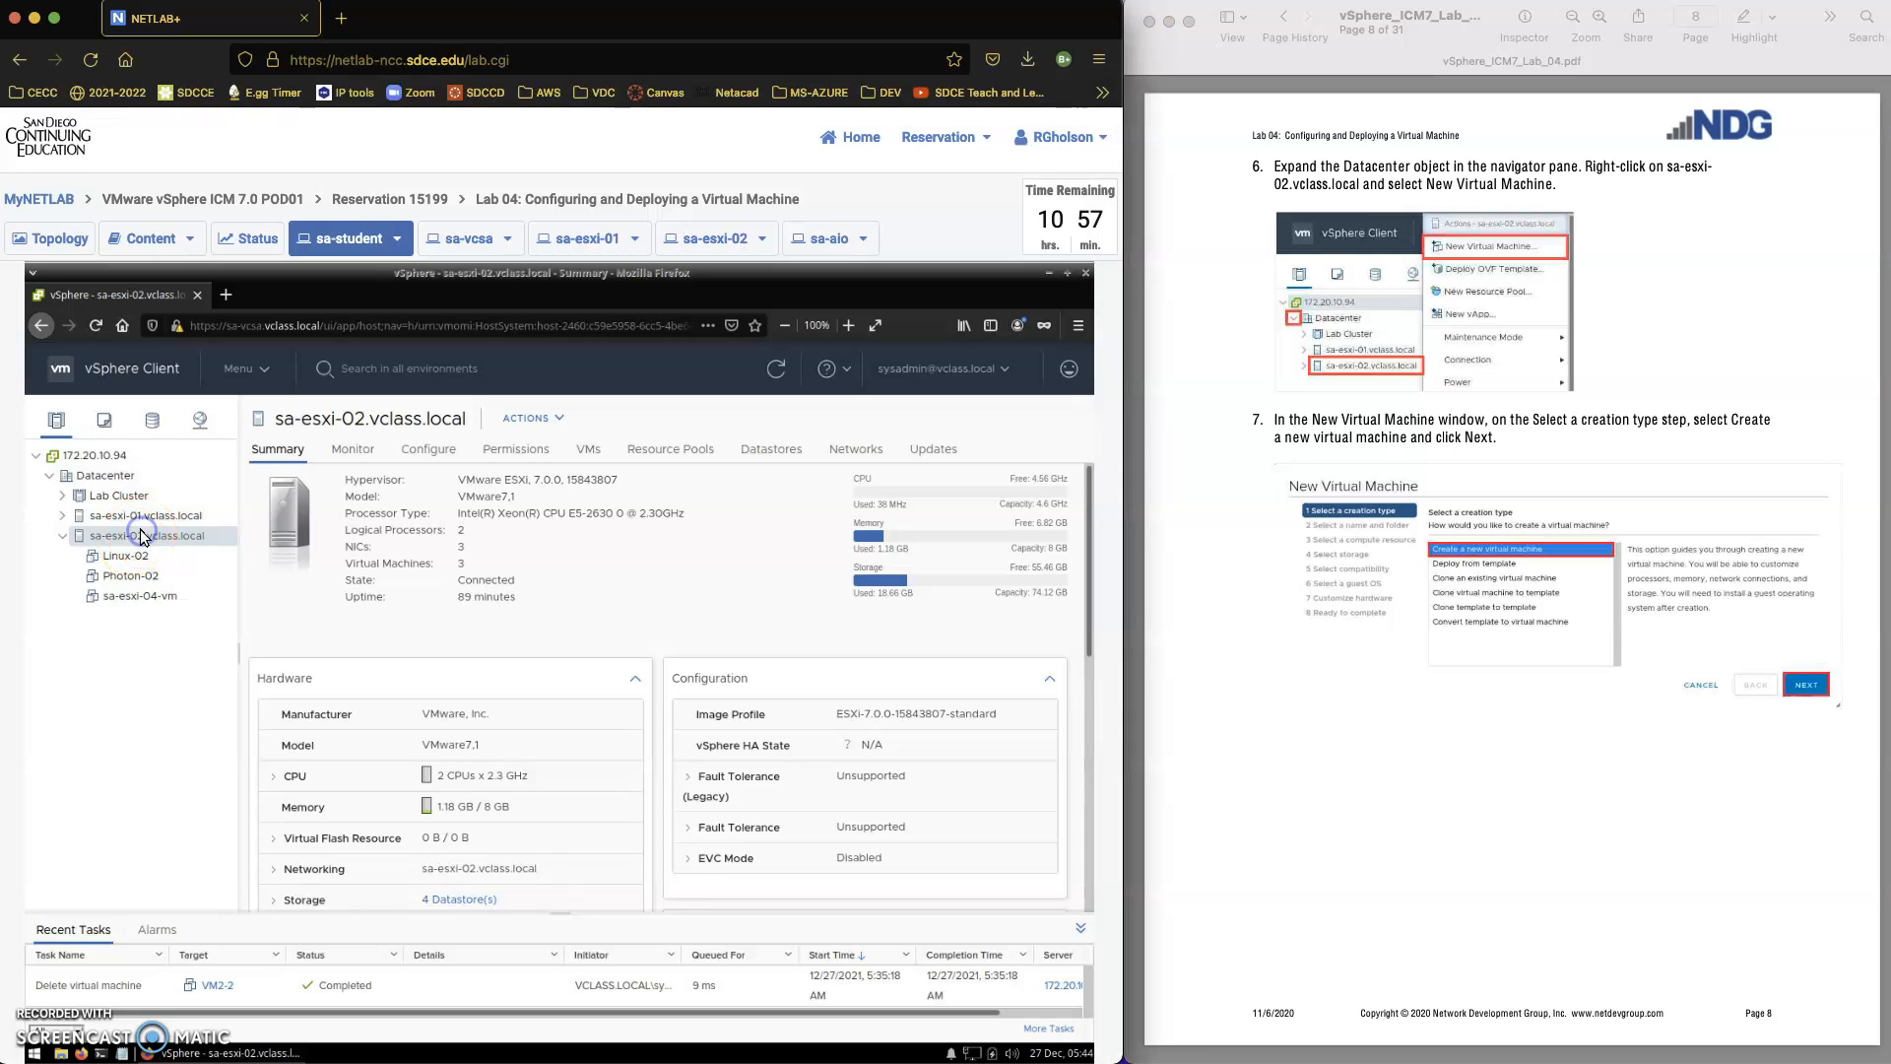
pyautogui.click(565, 417)
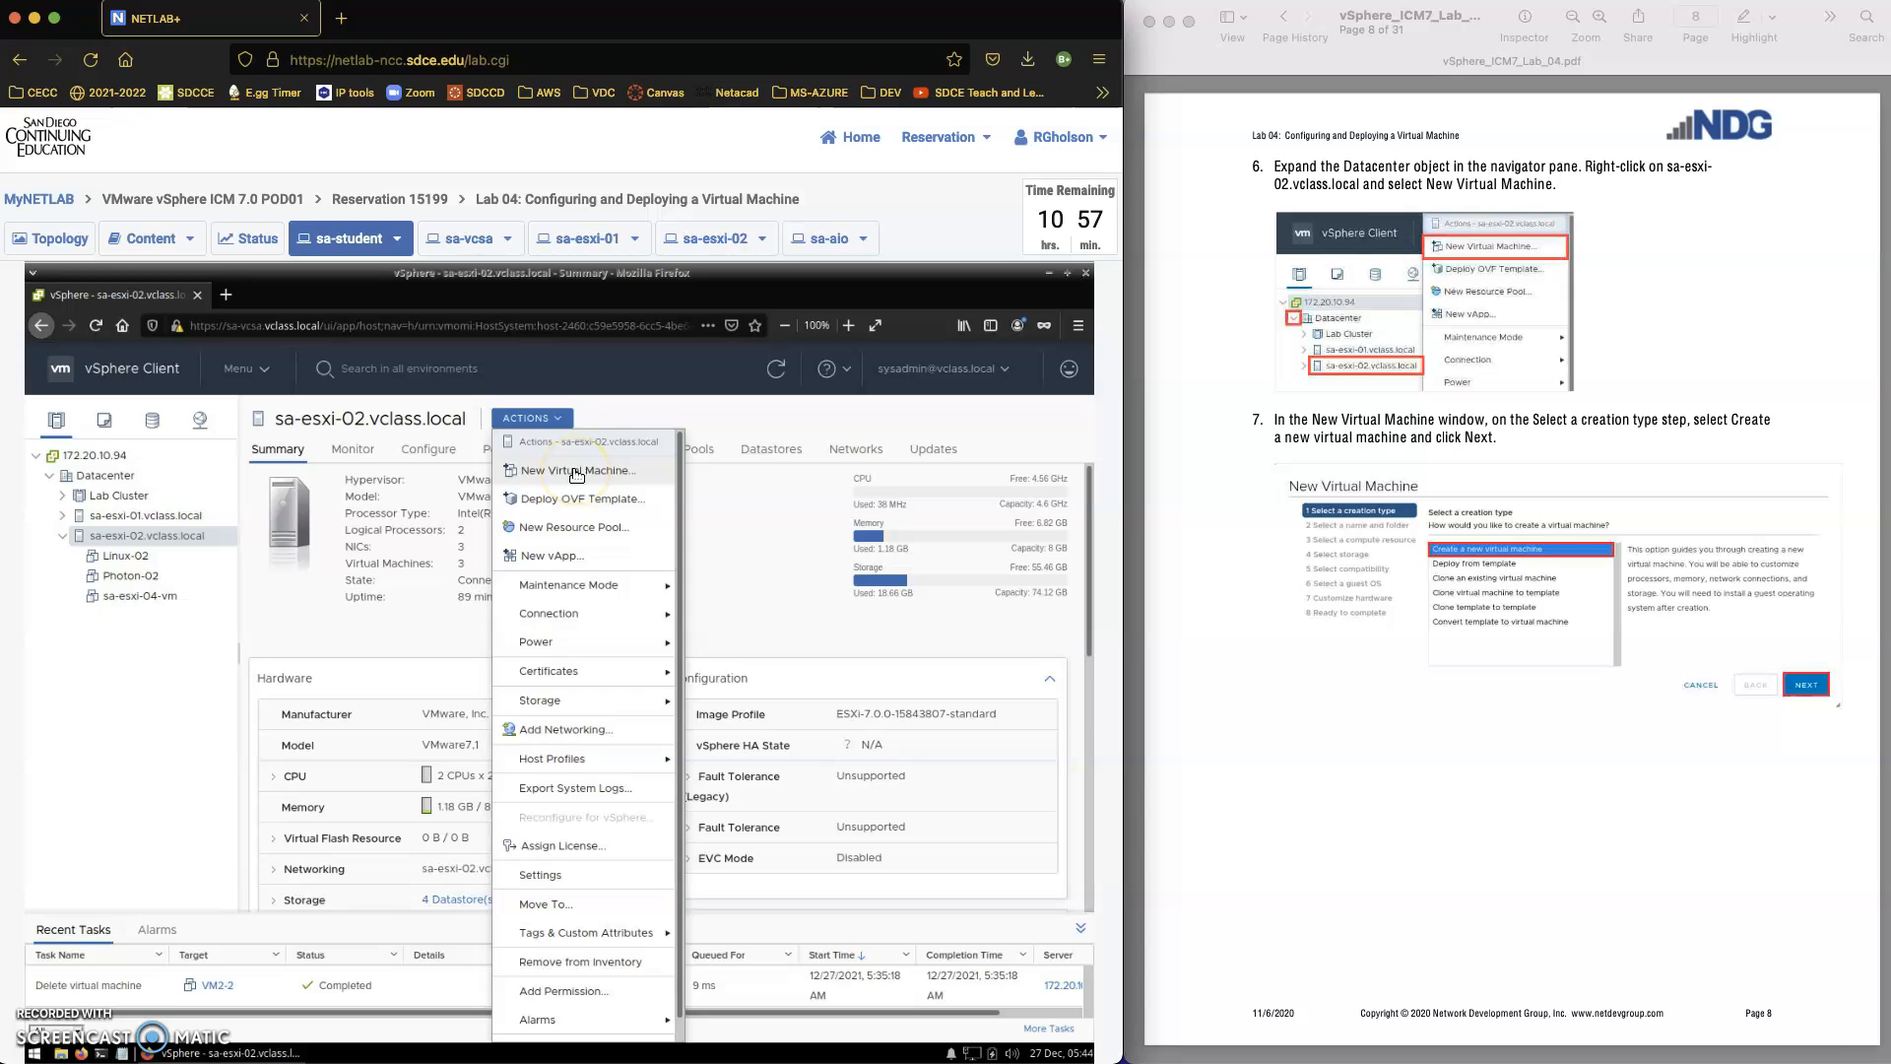
pyautogui.click(576, 473)
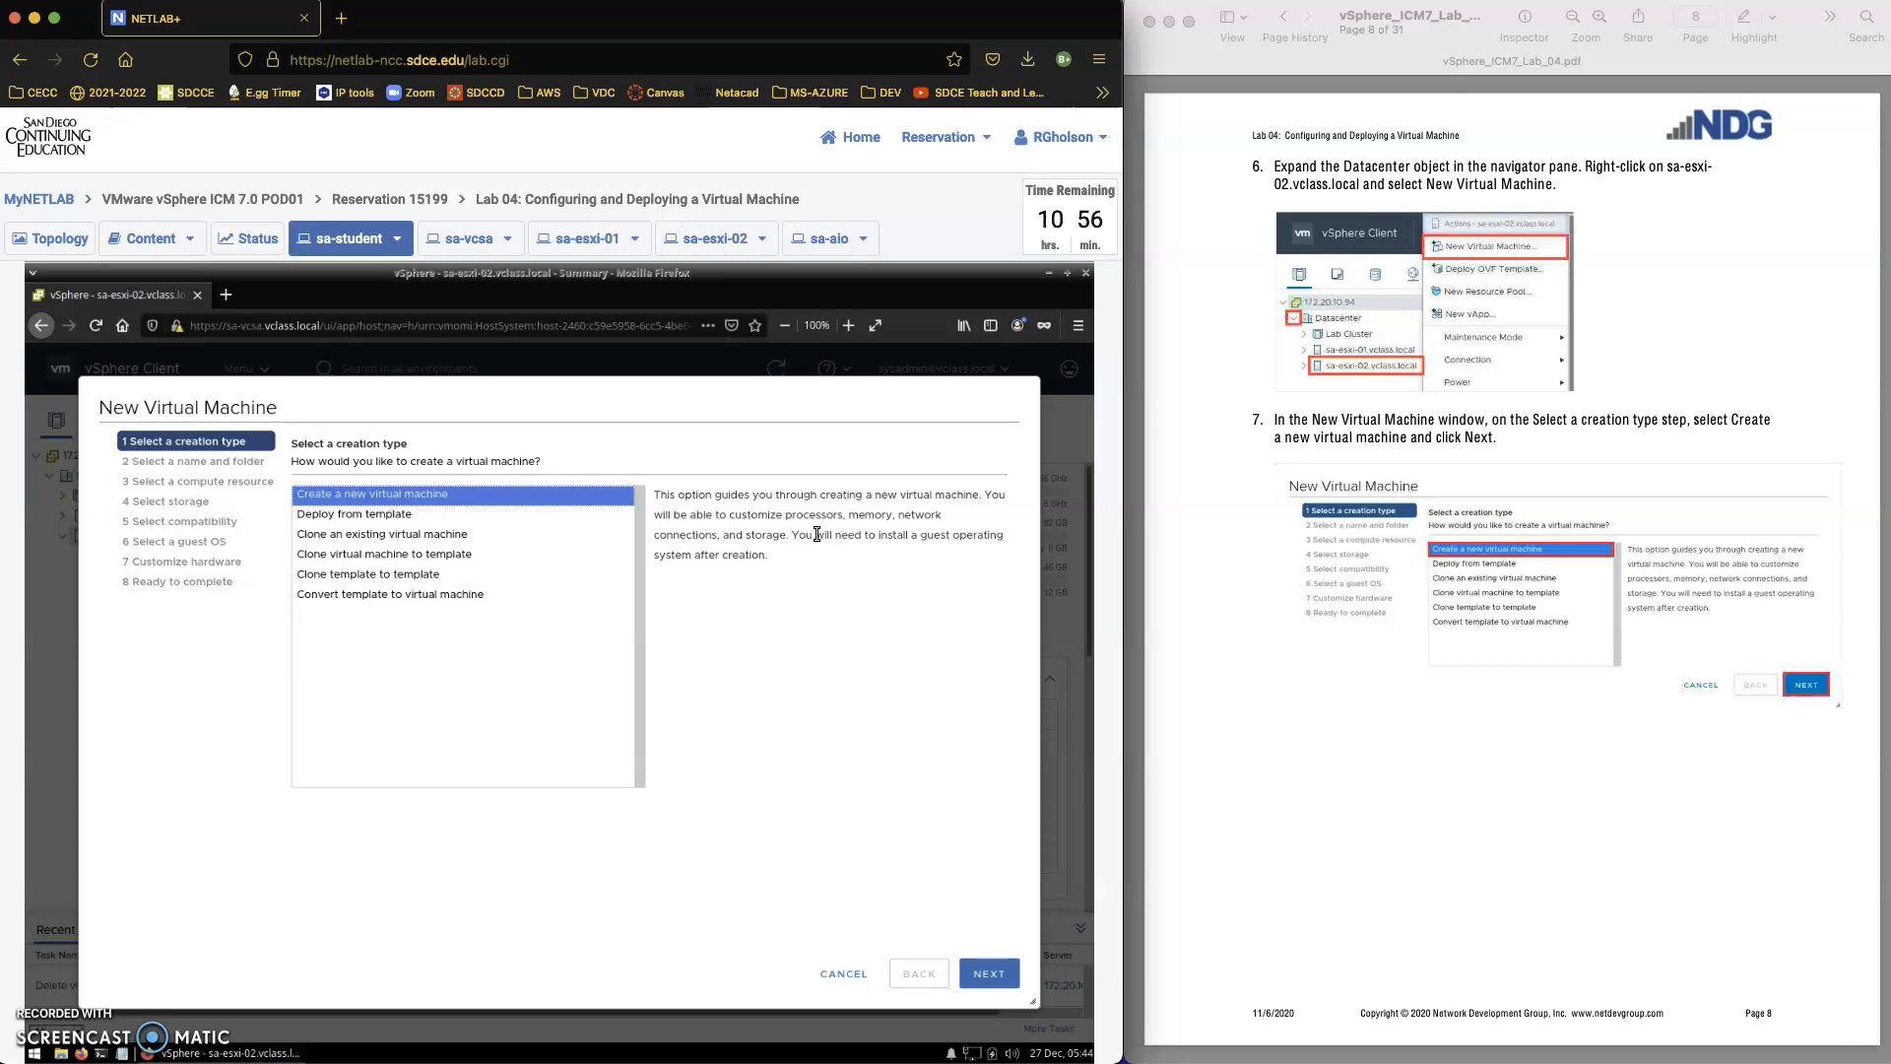
pyautogui.click(989, 974)
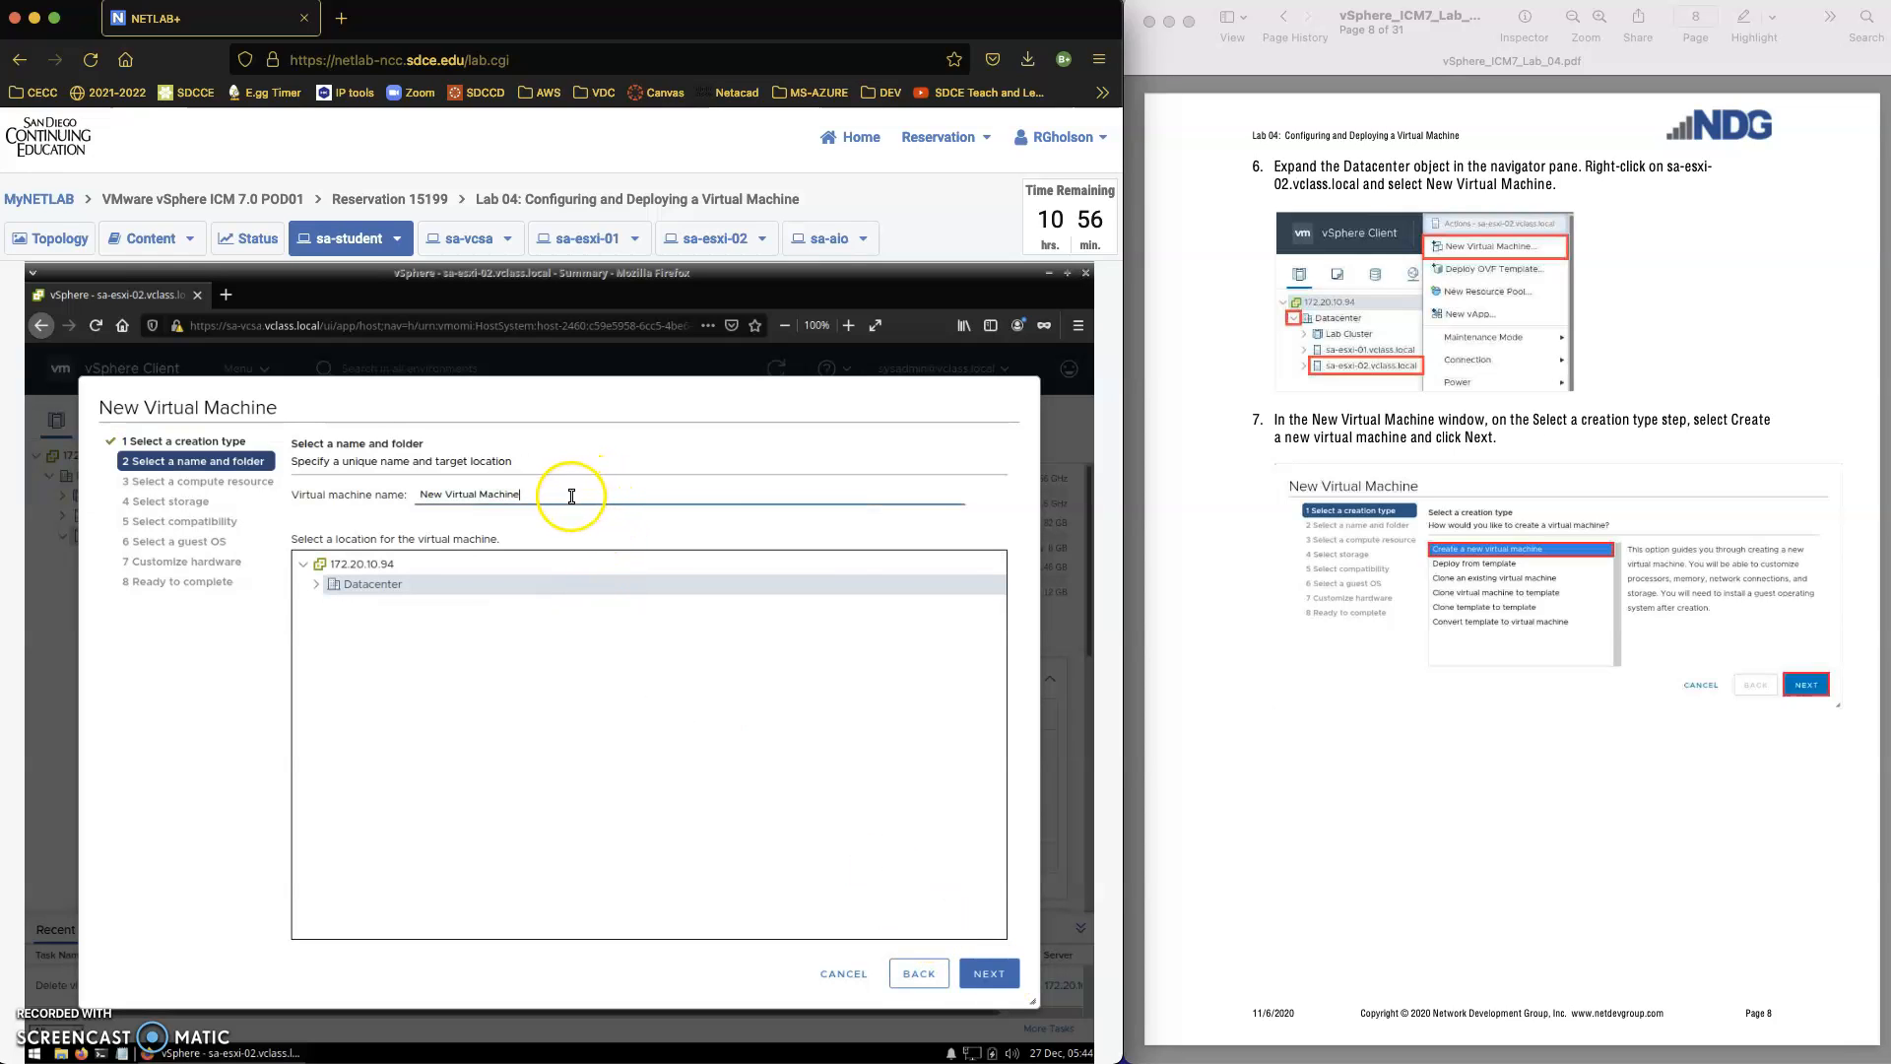
# - Name the virtual machine VM2-2 and choose Datacenter as its location
pyautogui.scroll(-5, 1627, 855)
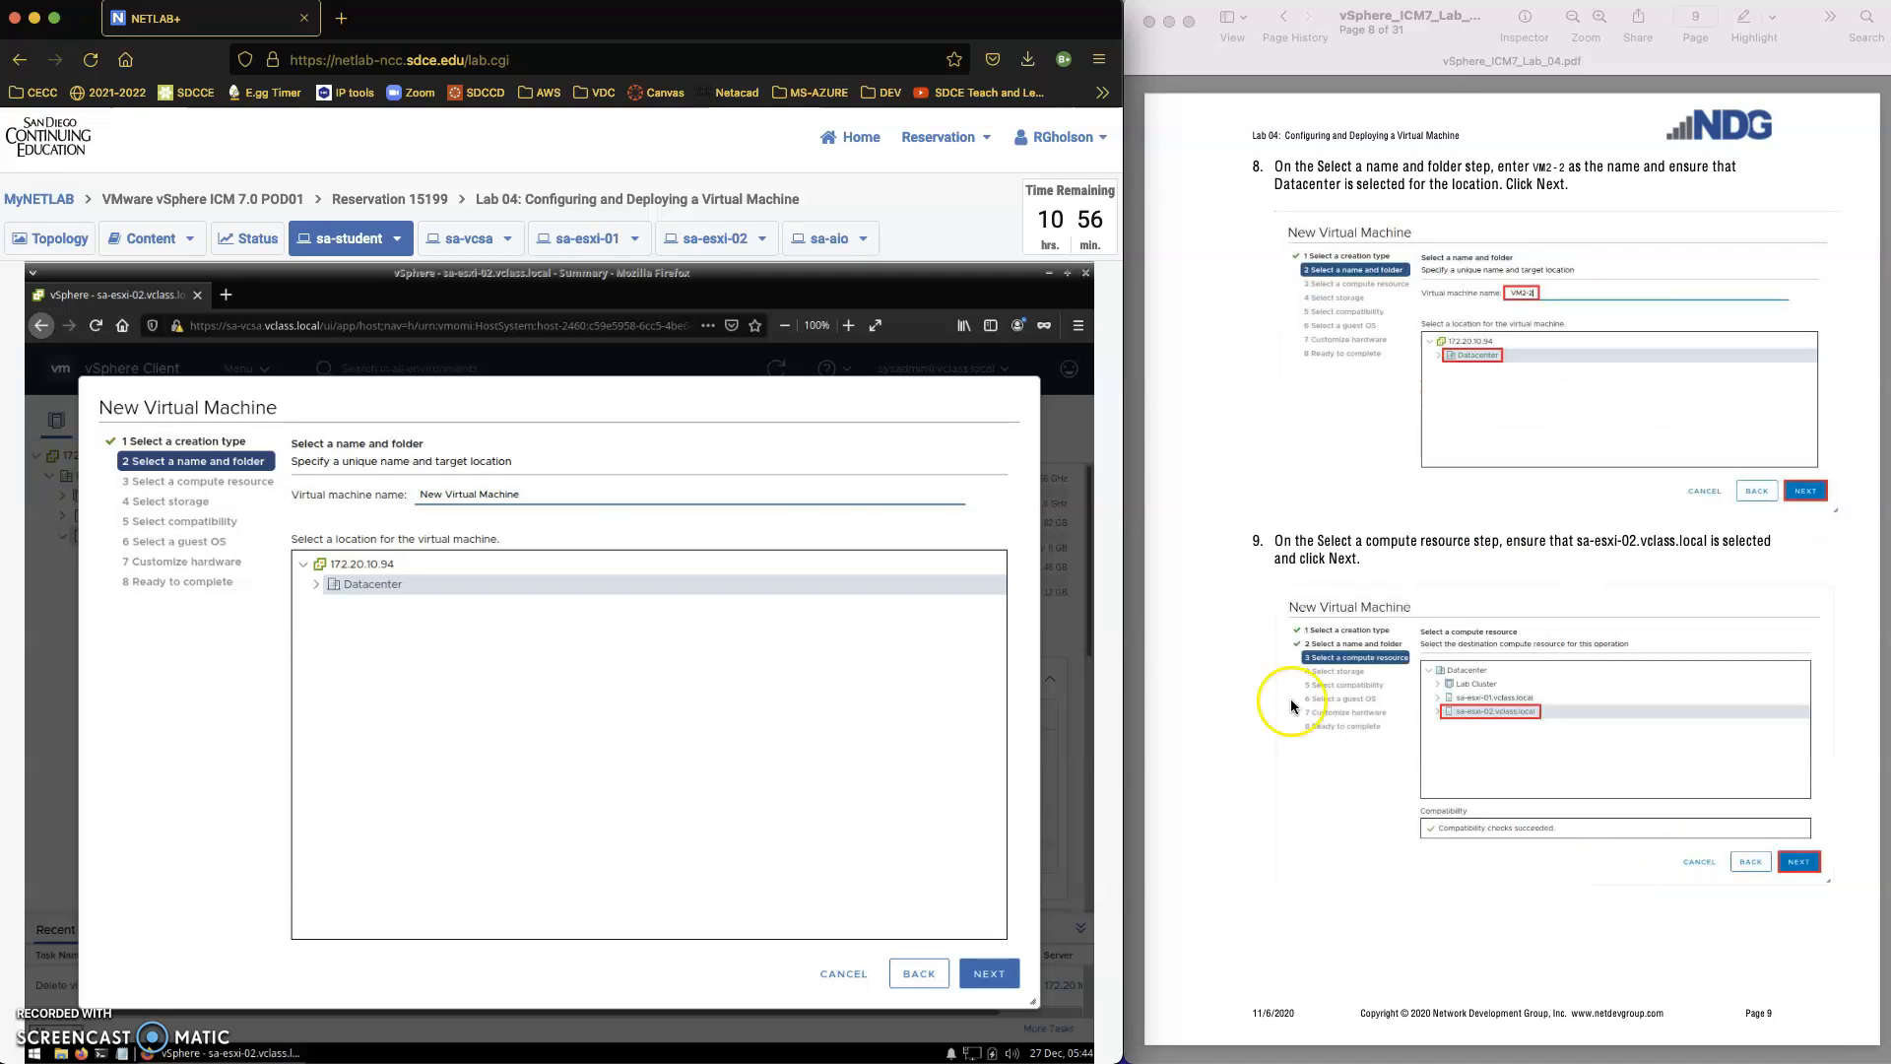
pyautogui.tripleClick(404, 490)
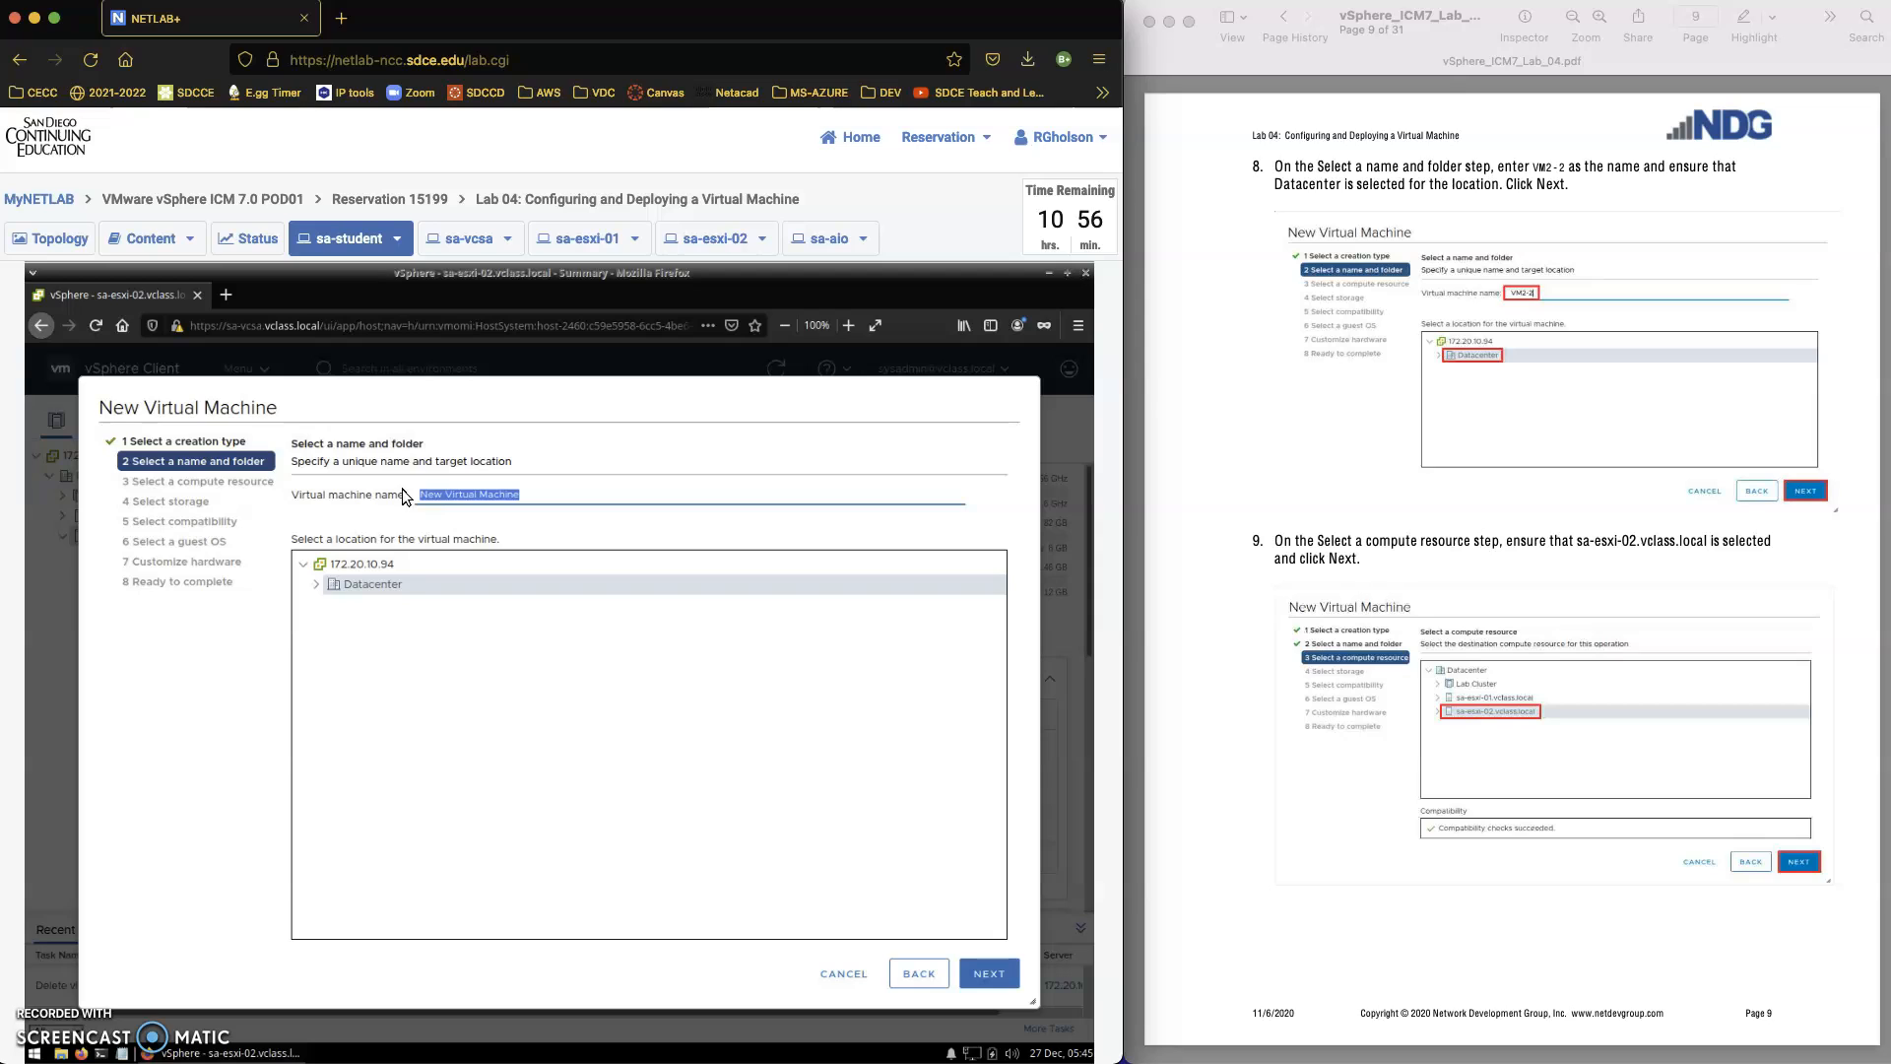
pyautogui.write('VM2-2')
pyautogui.click(355, 587)
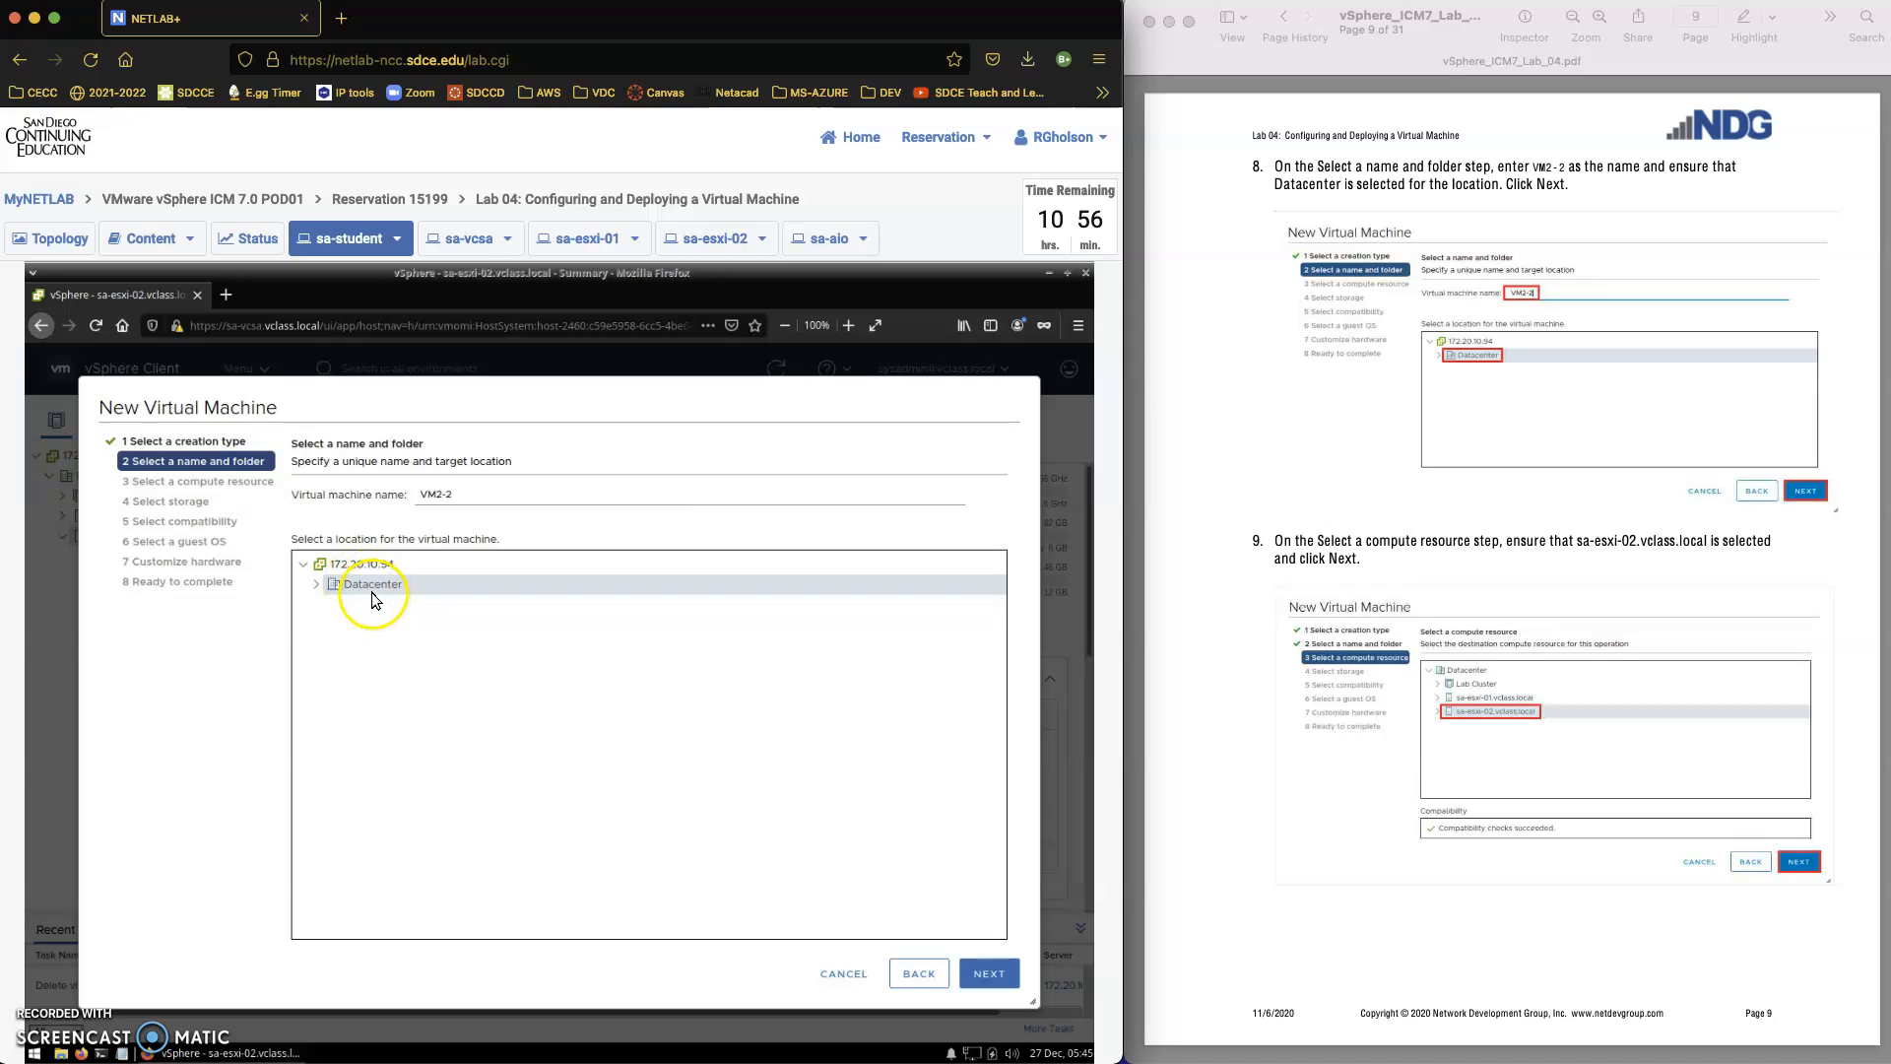
pyautogui.click(390, 583)
pyautogui.click(991, 975)
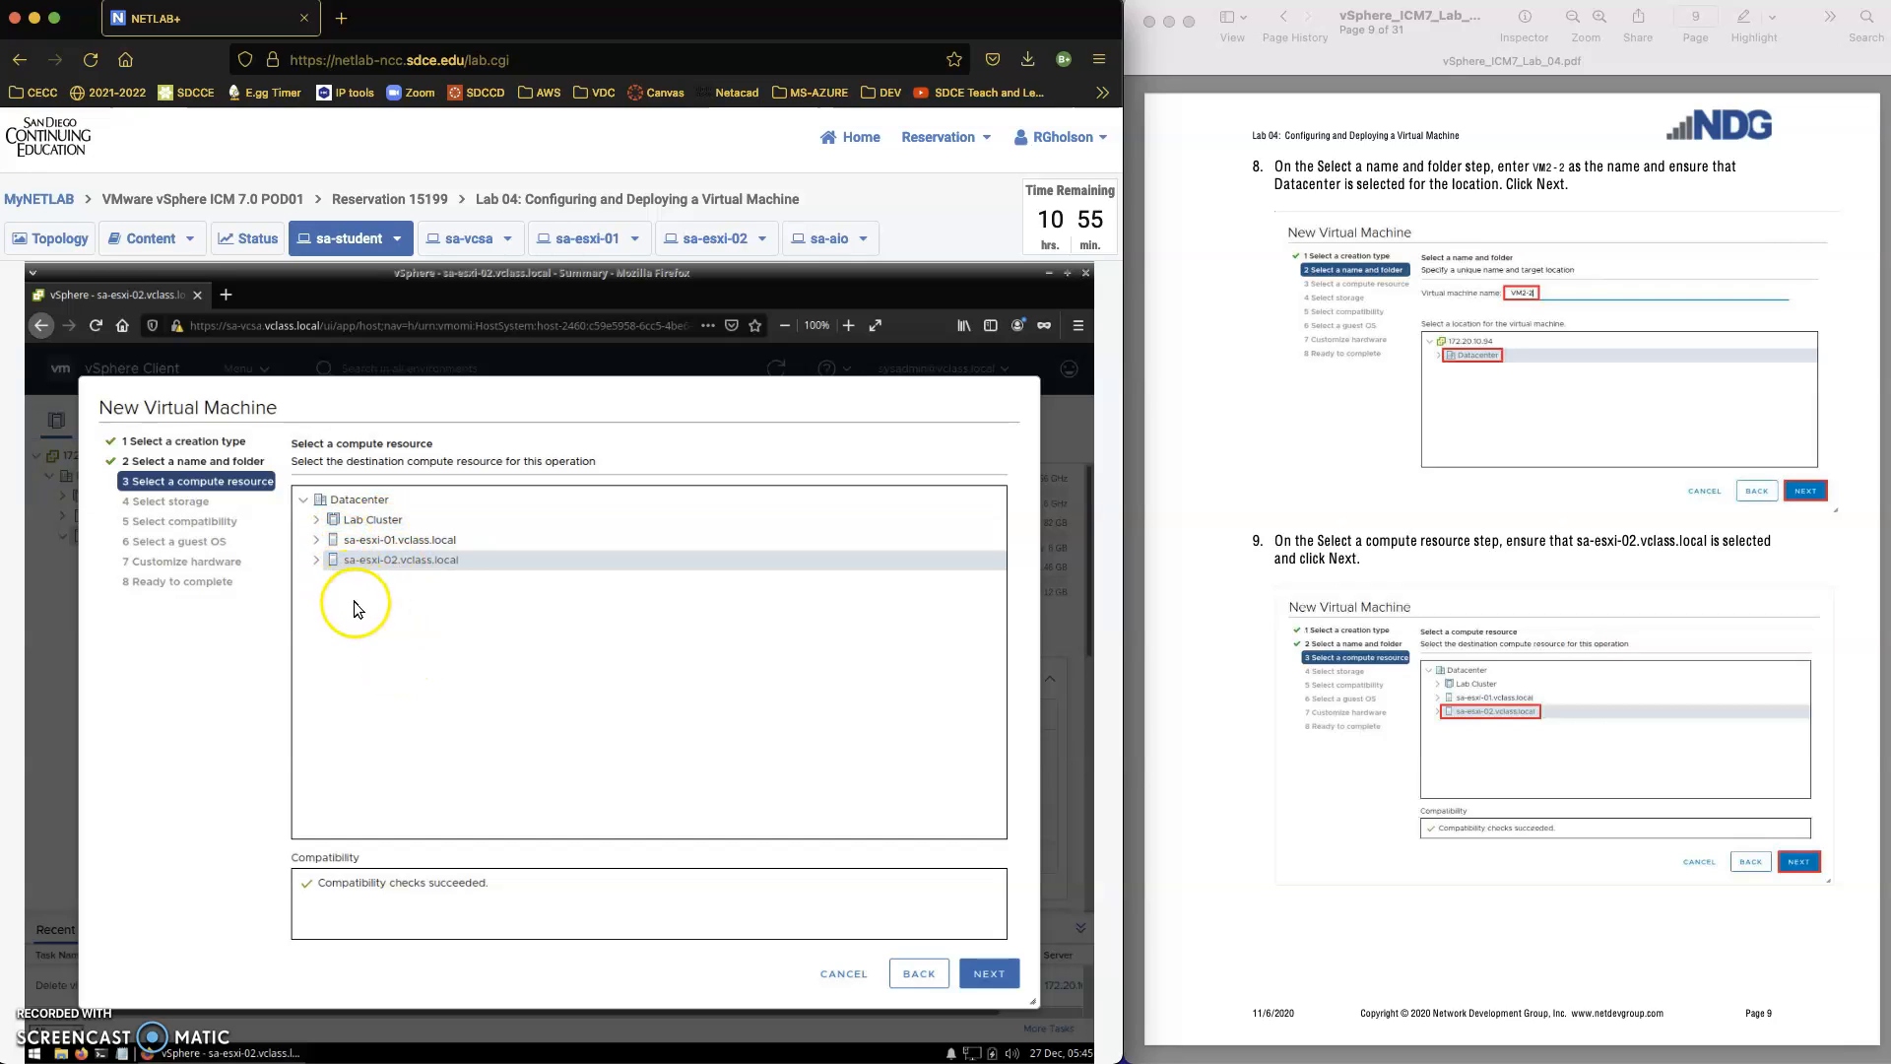
# - Check the compatibility of Lab Cluster and sa-esxi-01.vclass.local, and choose sa-esxi-02.vclass.local as the compute resource
pyautogui.click(357, 520)
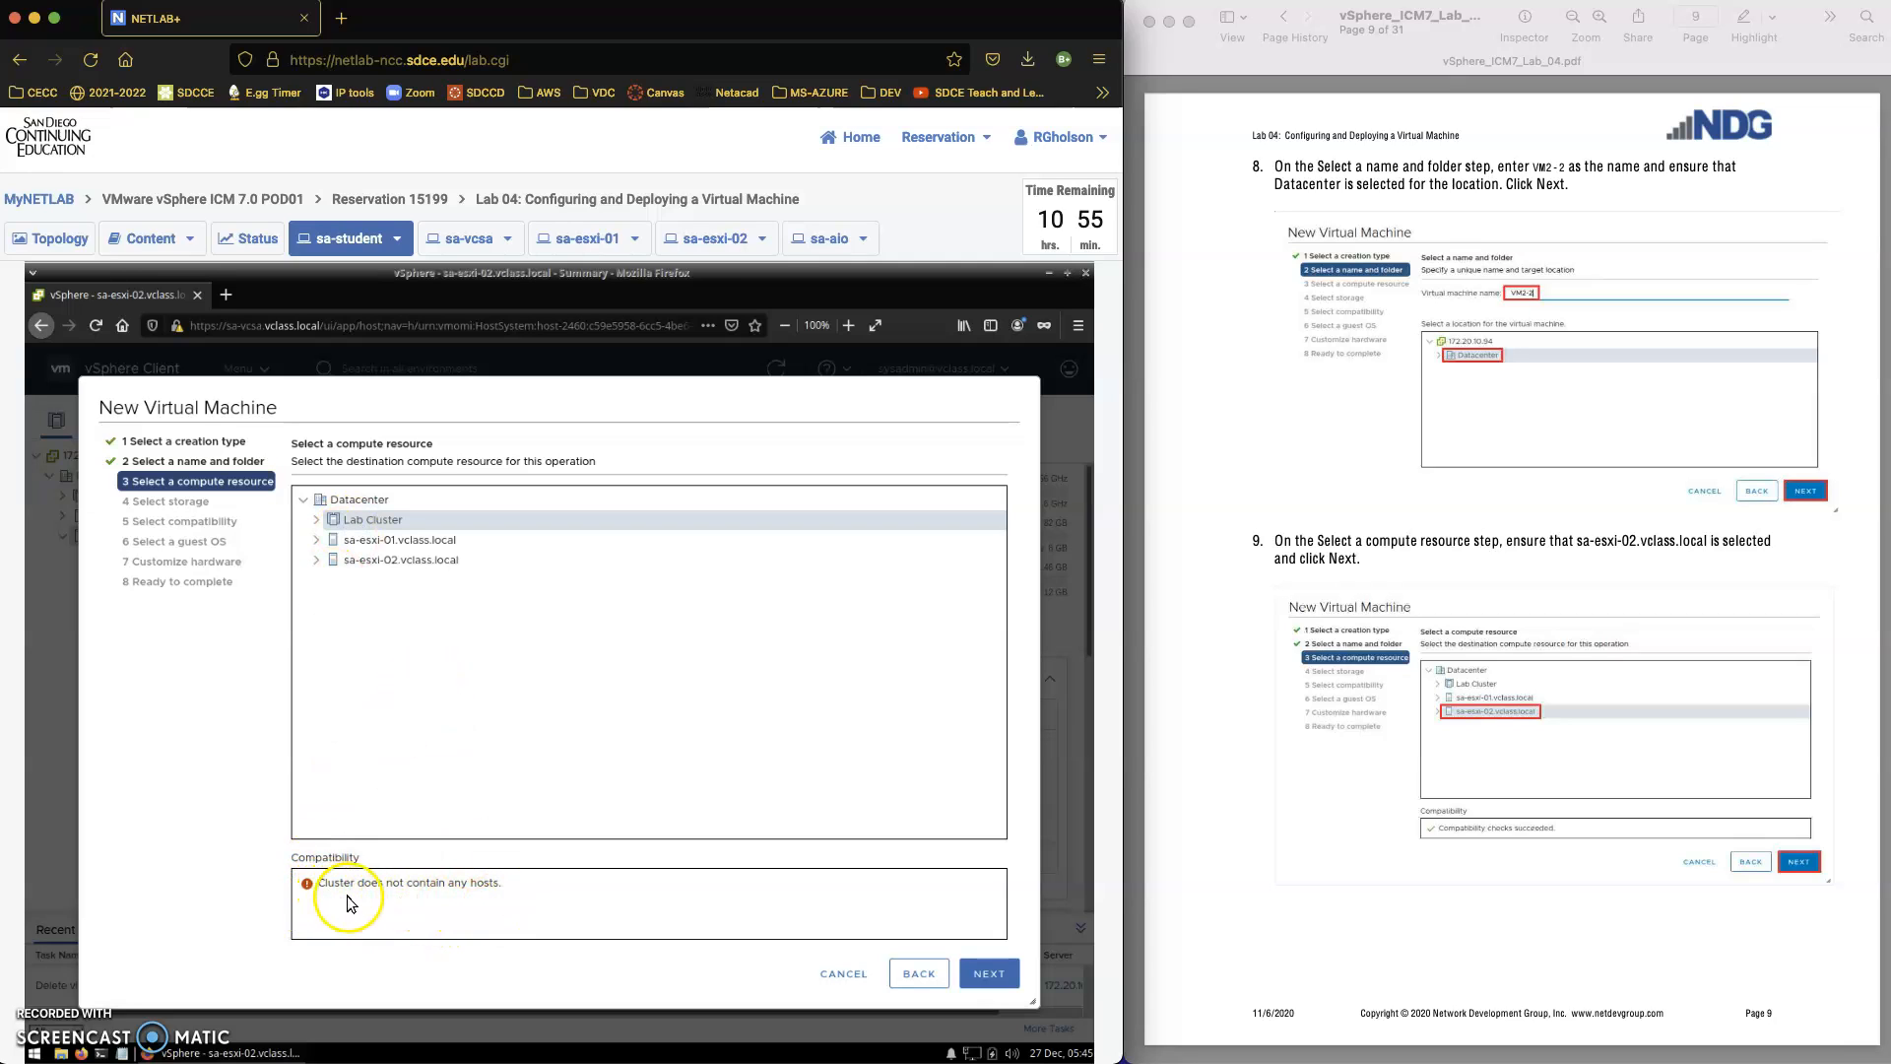
pyautogui.click(394, 544)
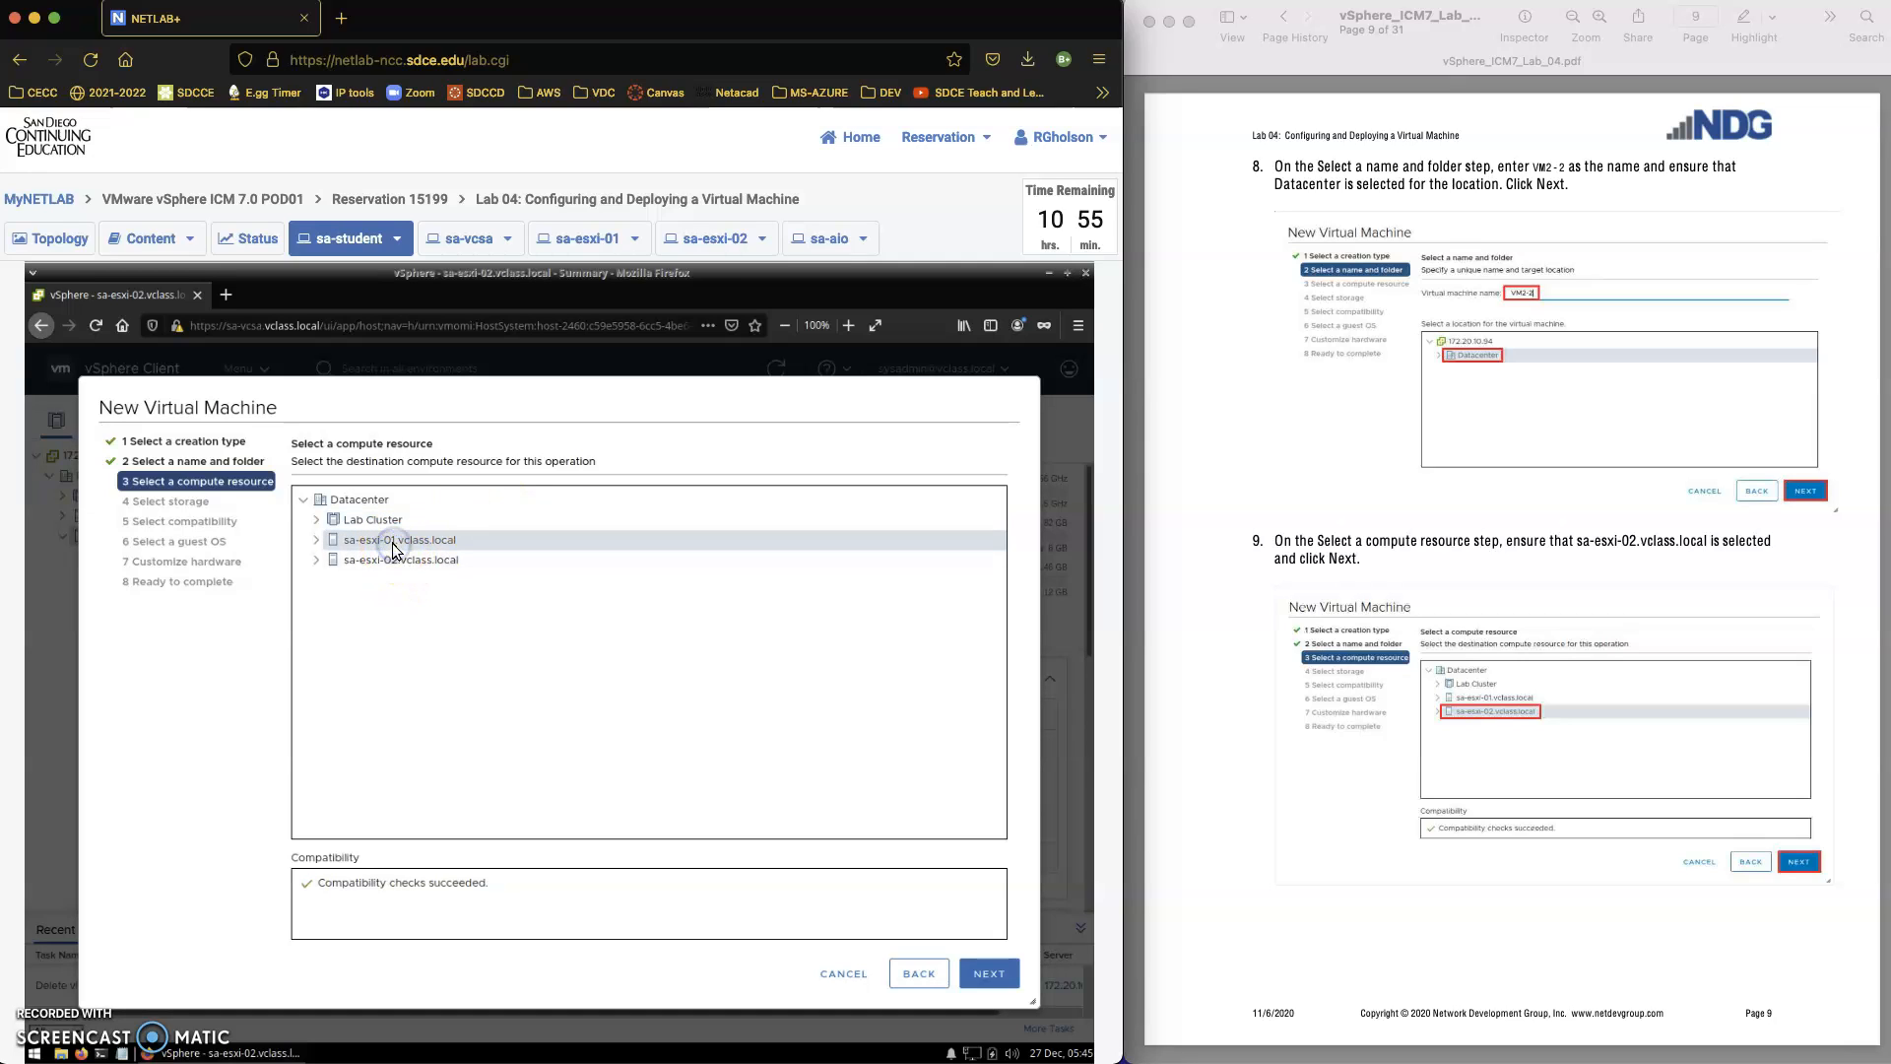
pyautogui.click(388, 564)
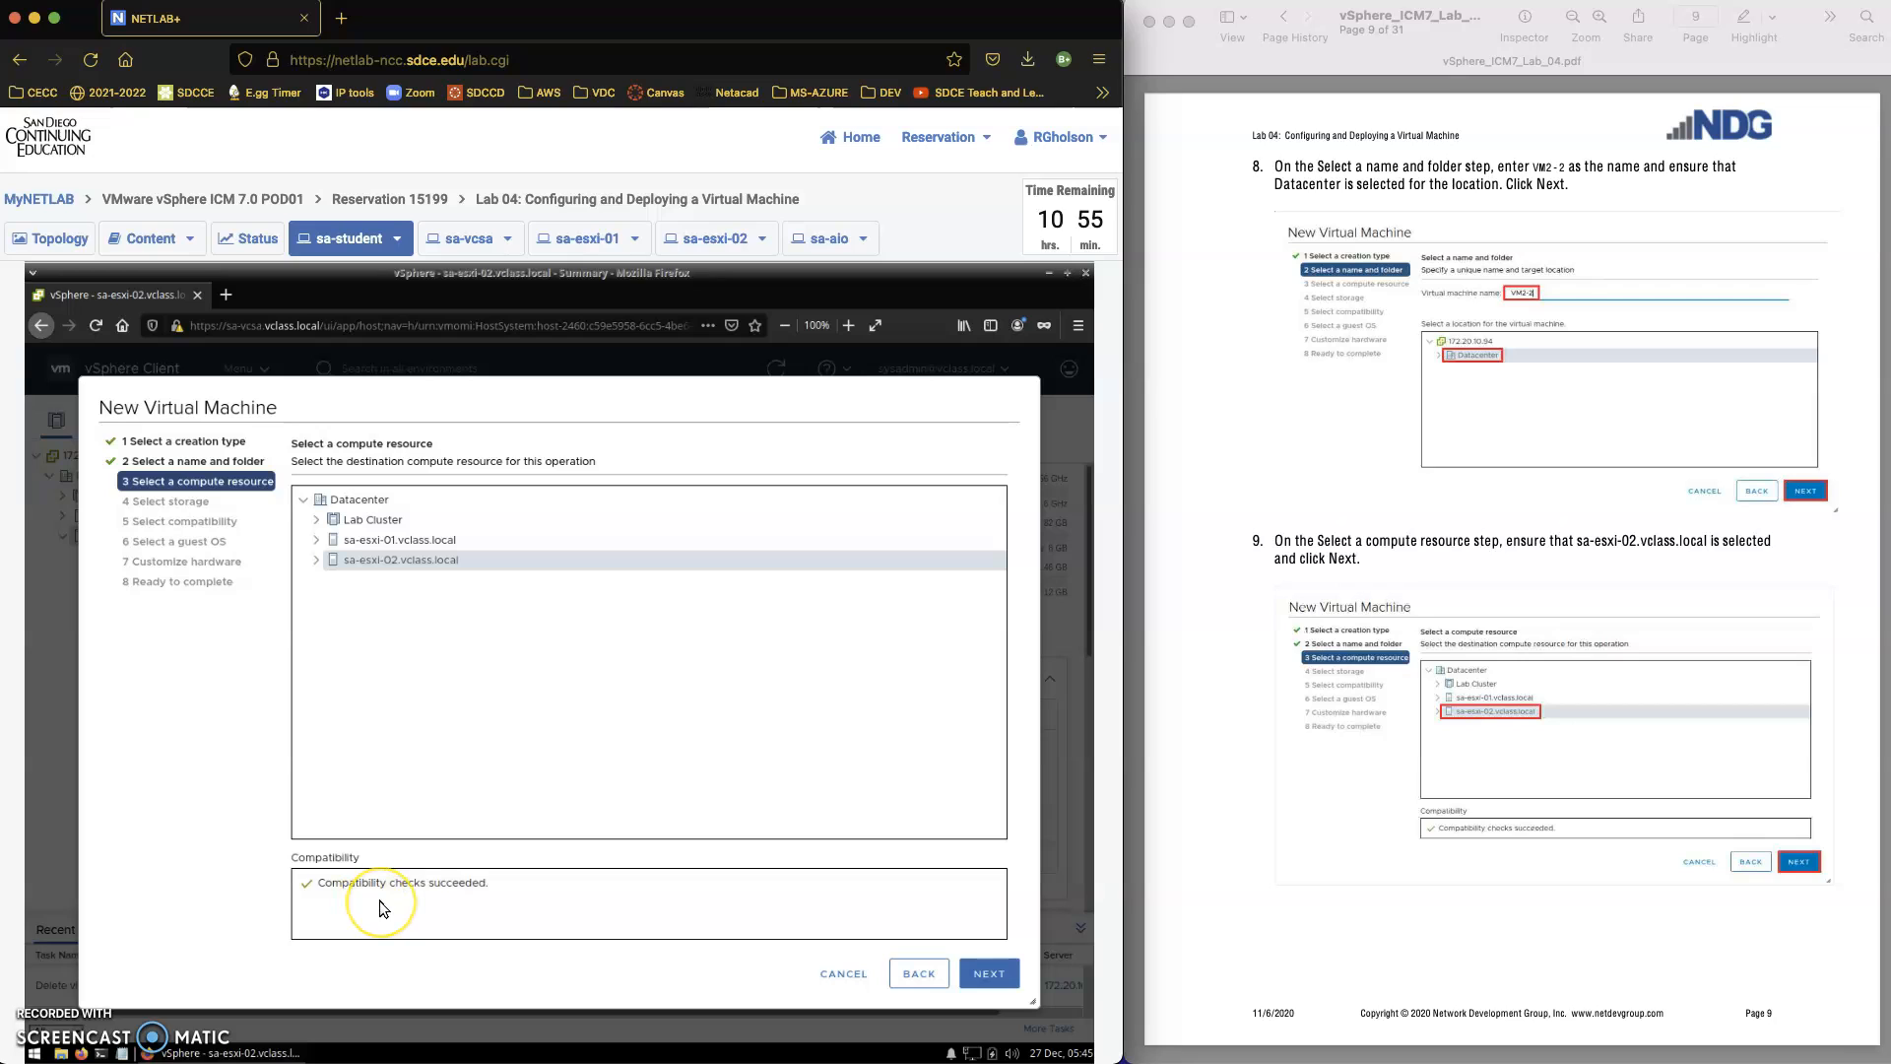
pyautogui.click(351, 562)
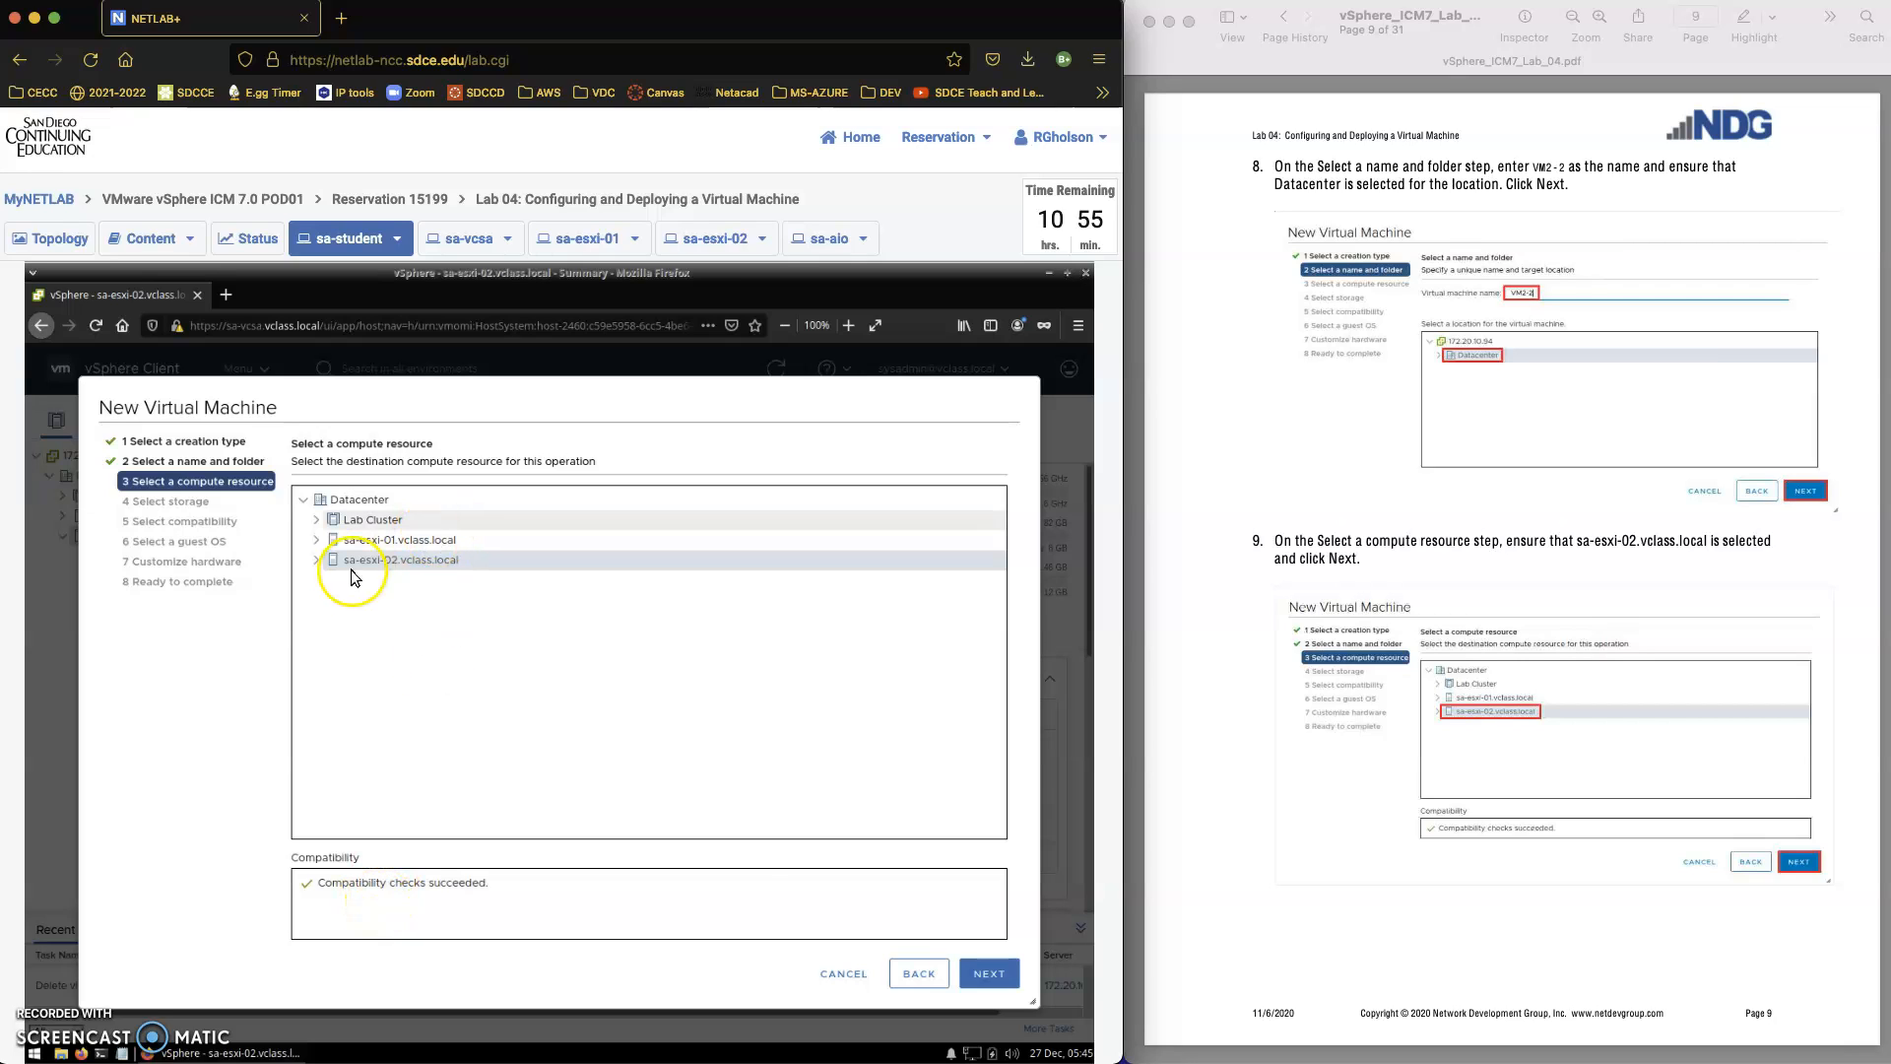
pyautogui.click(995, 951)
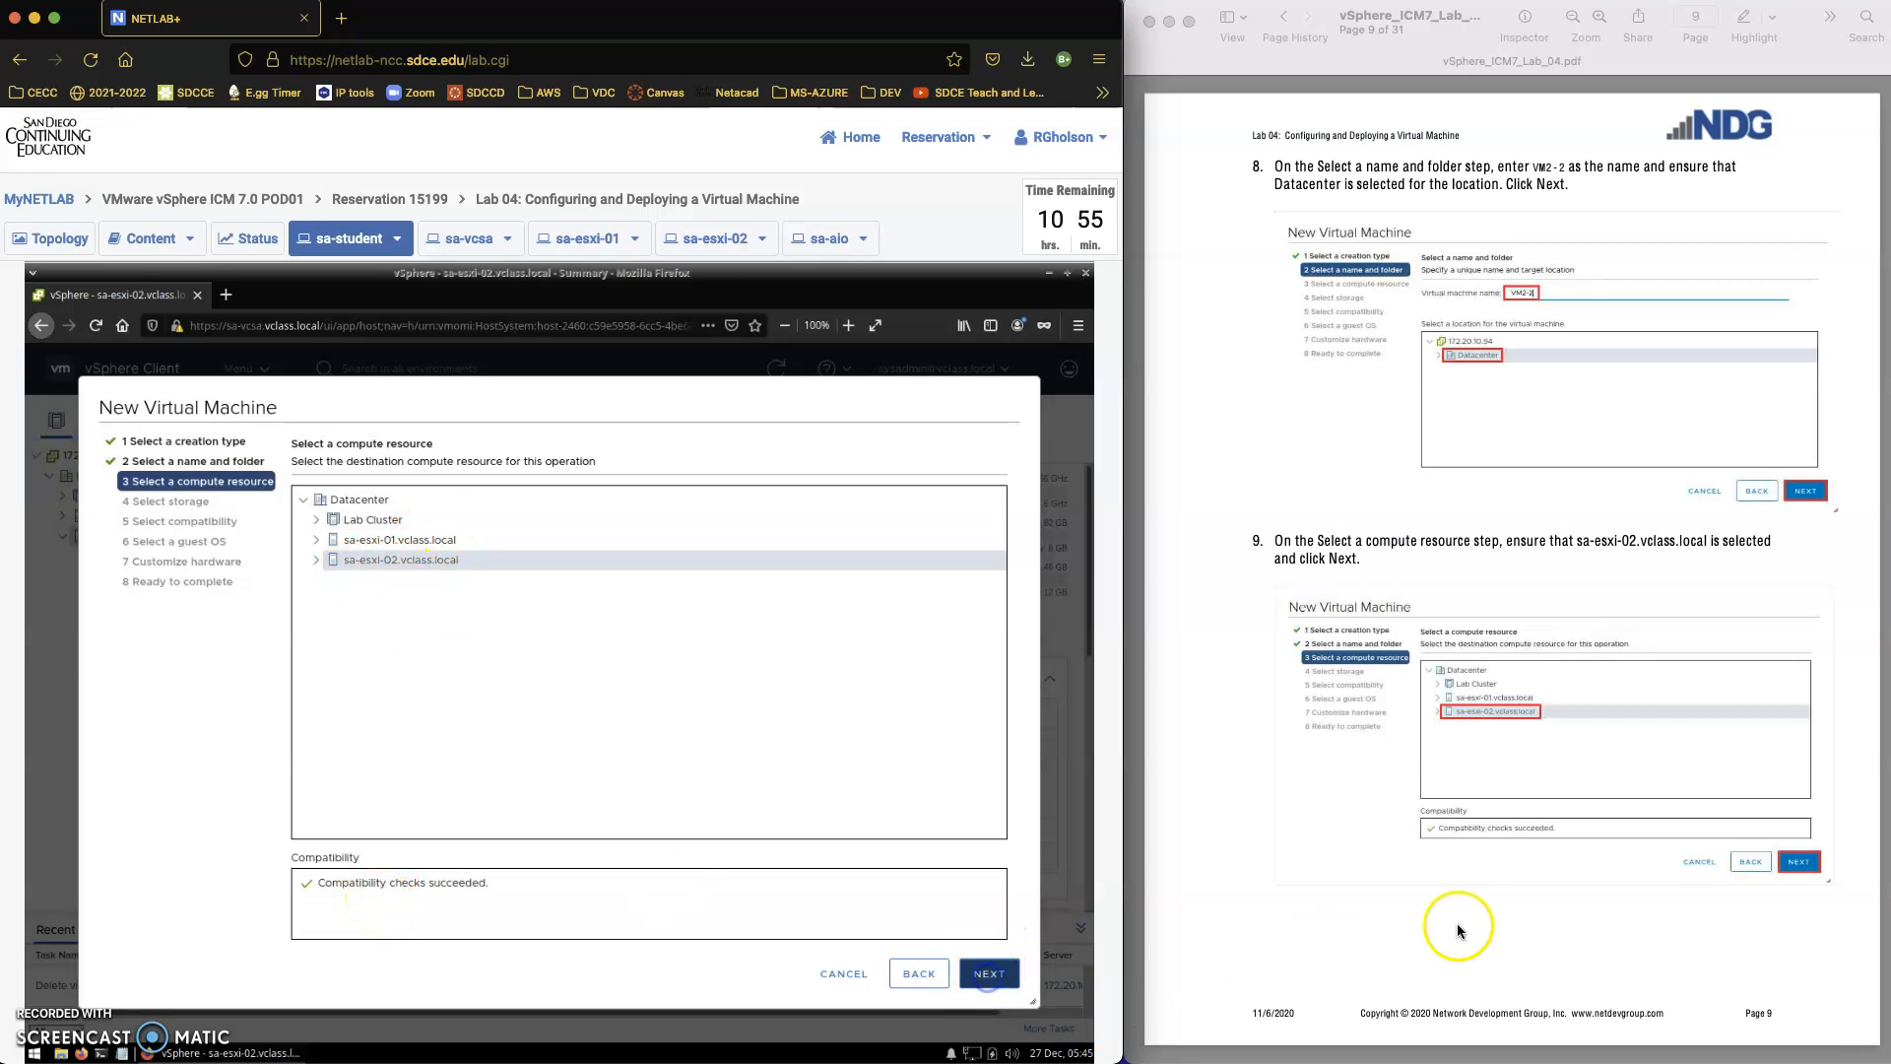
# - Choose the Local02-2 datastore as storage for the virtual machine's configuration and disk files
pyautogui.scroll(-5, 1475, 926)
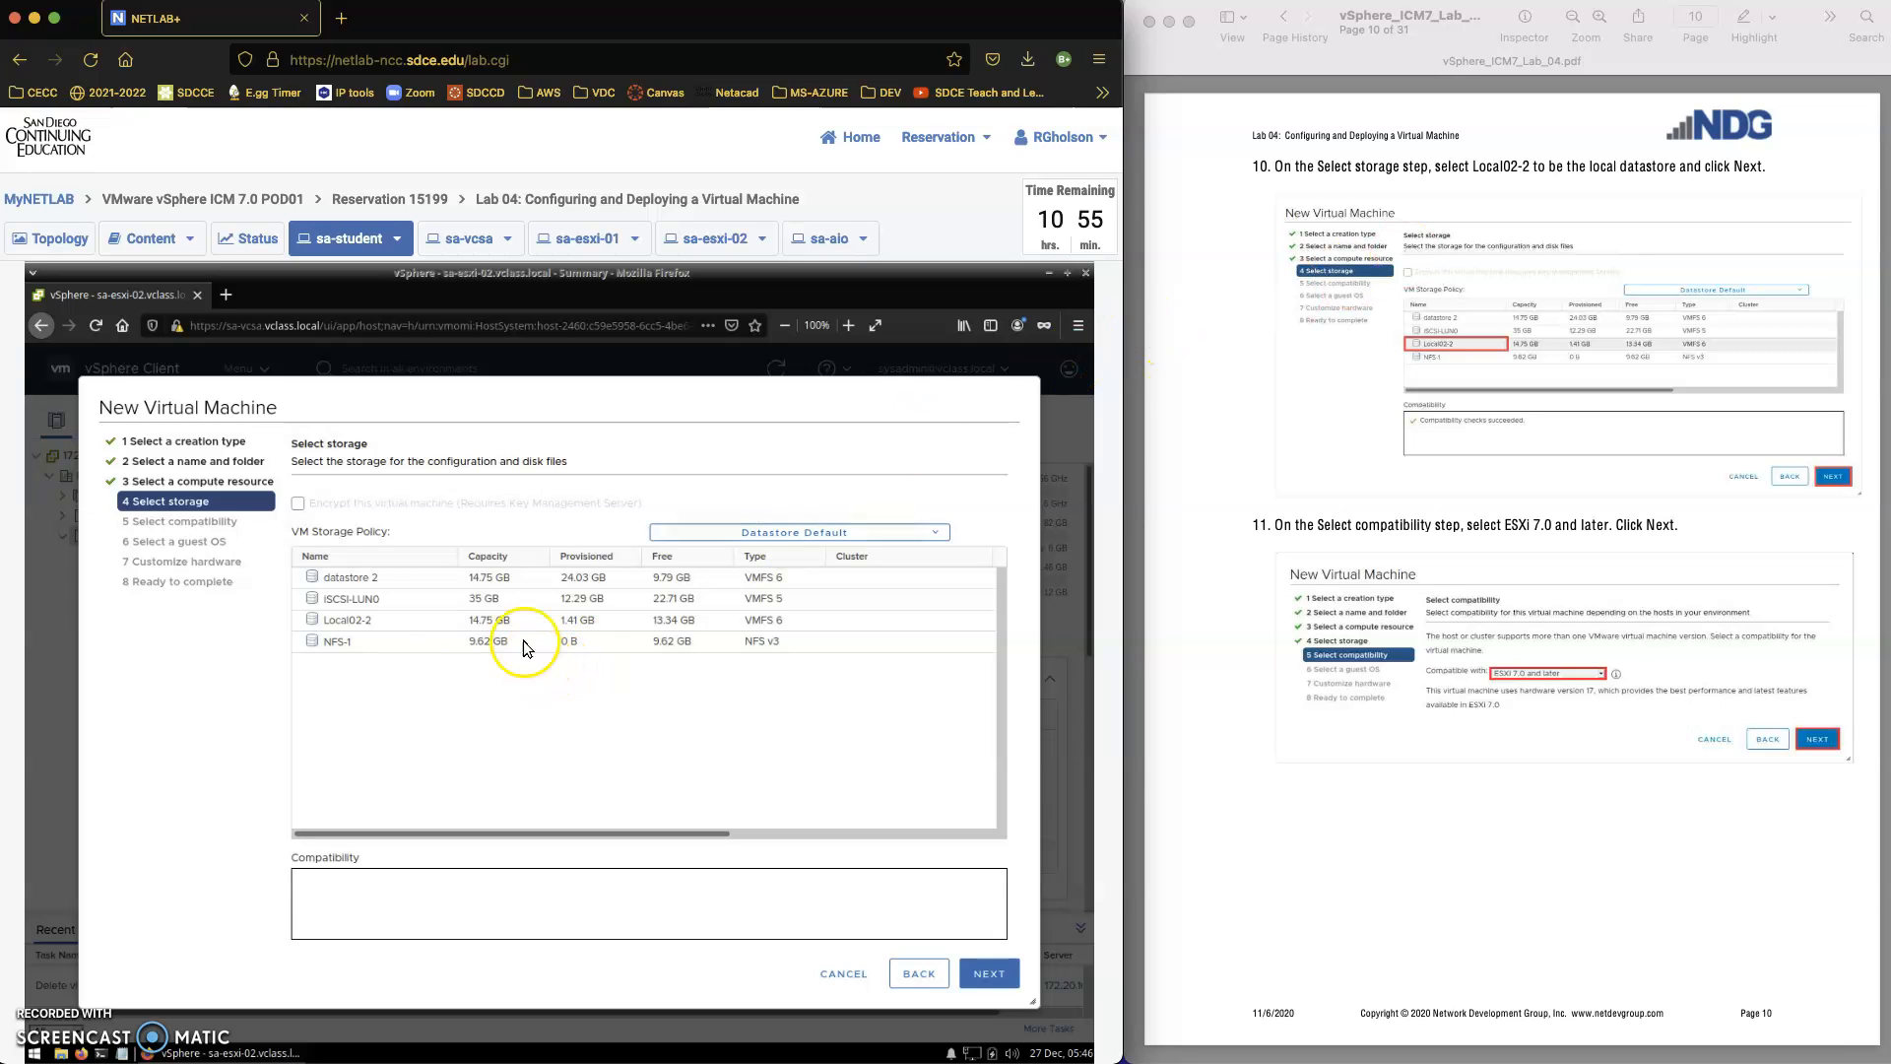
pyautogui.click(352, 624)
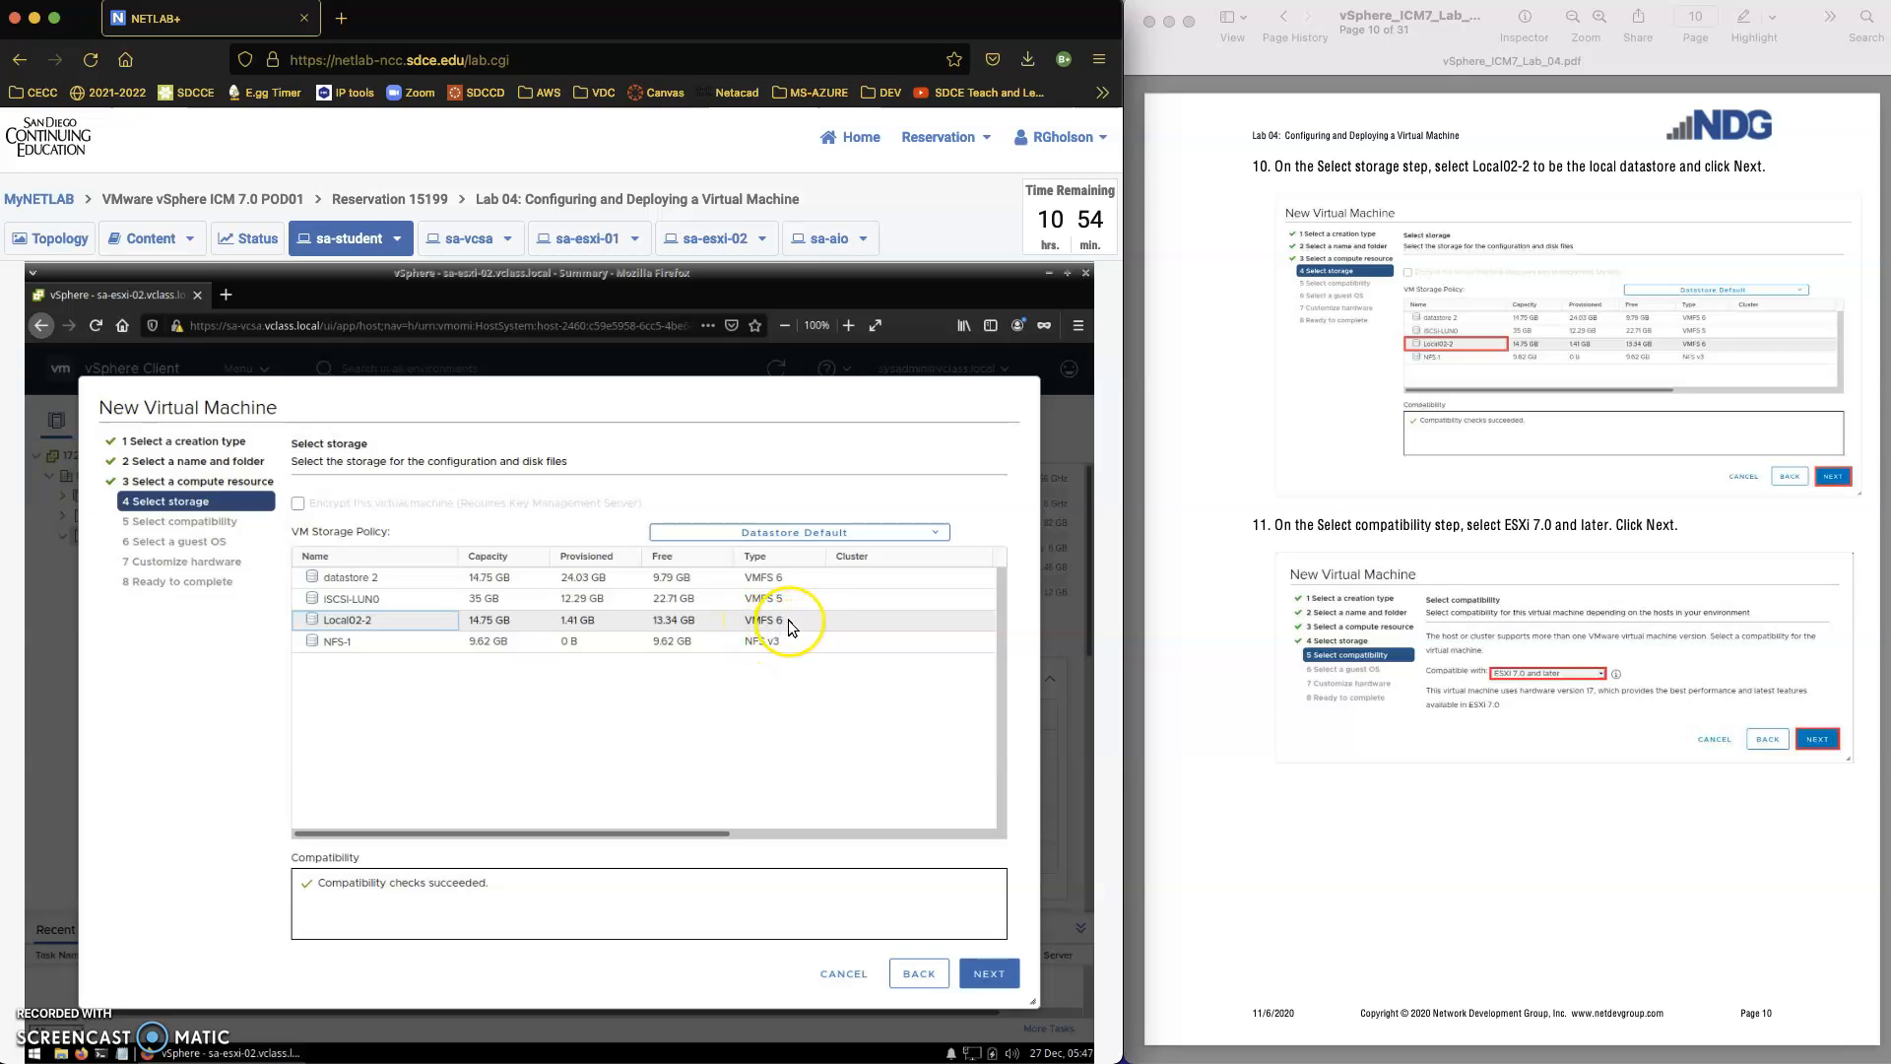
pyautogui.click(980, 975)
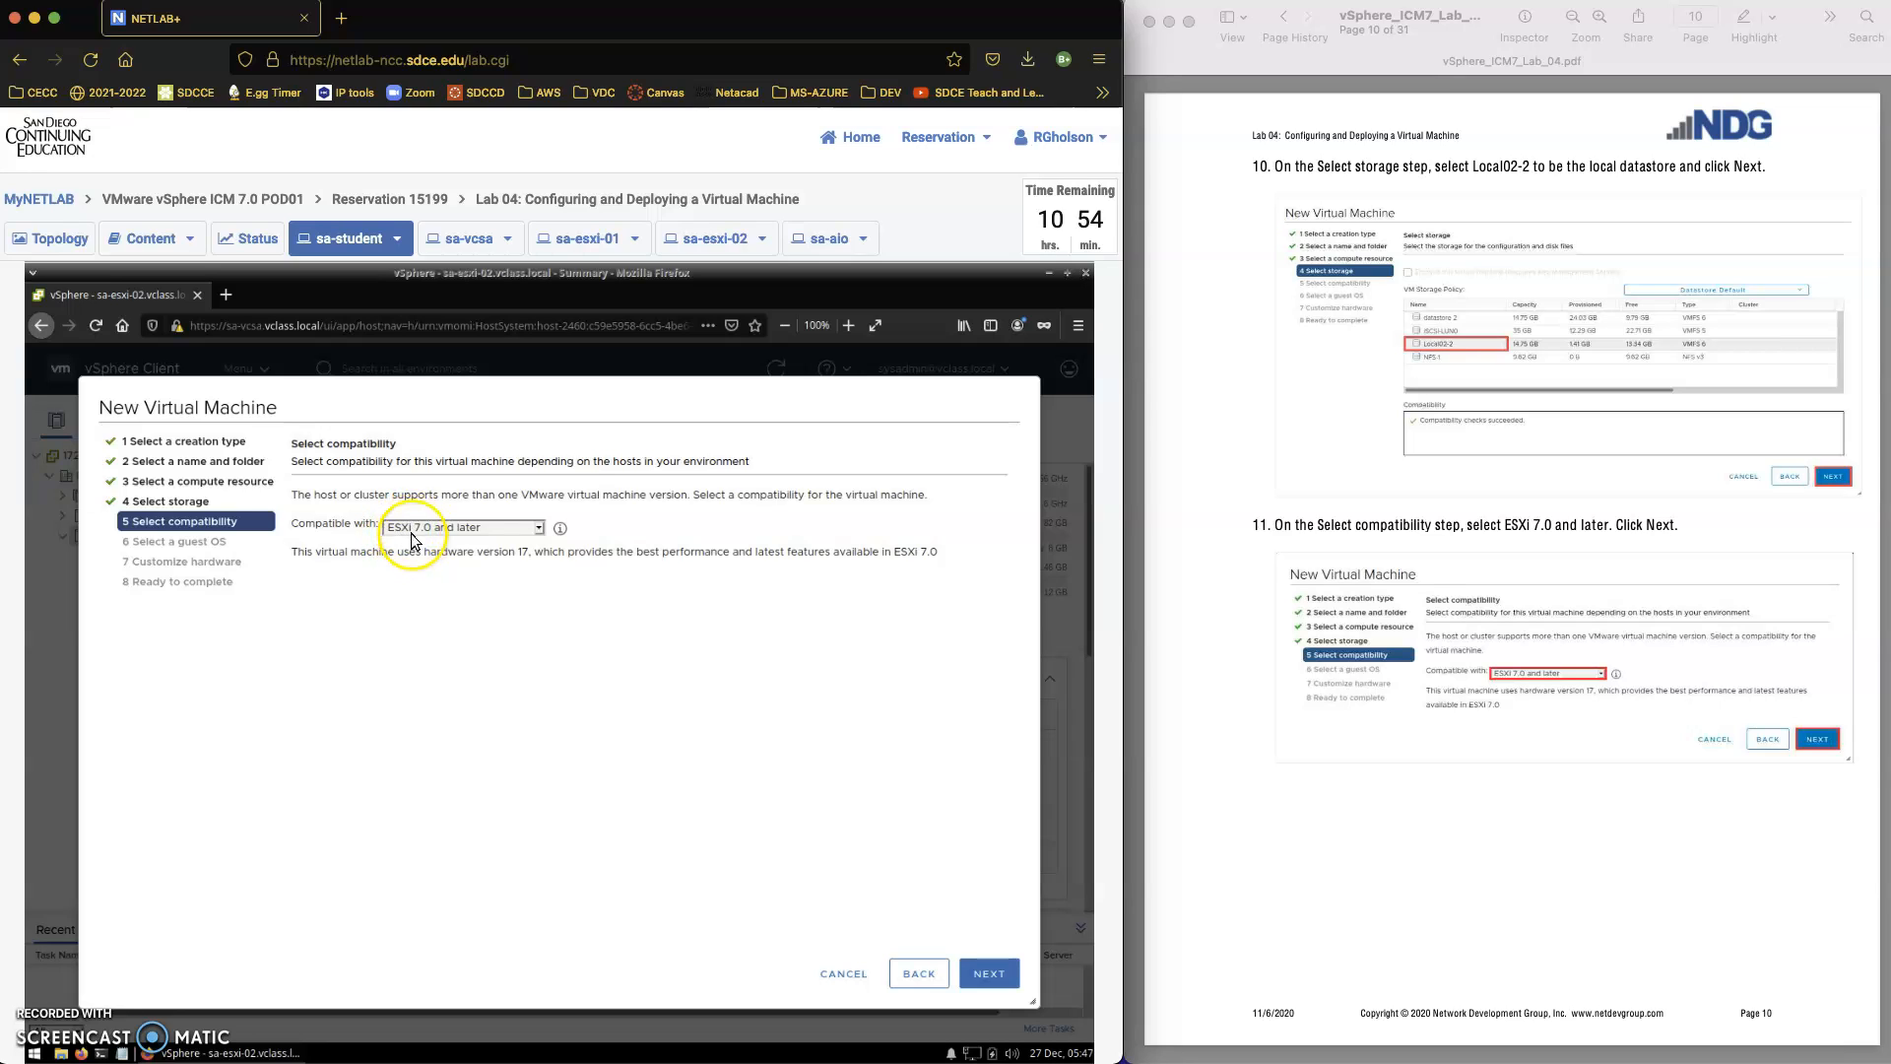
# - Review the compatibility versions and accept ESXi 7.0 and later for the virtual machine
pyautogui.click(543, 529)
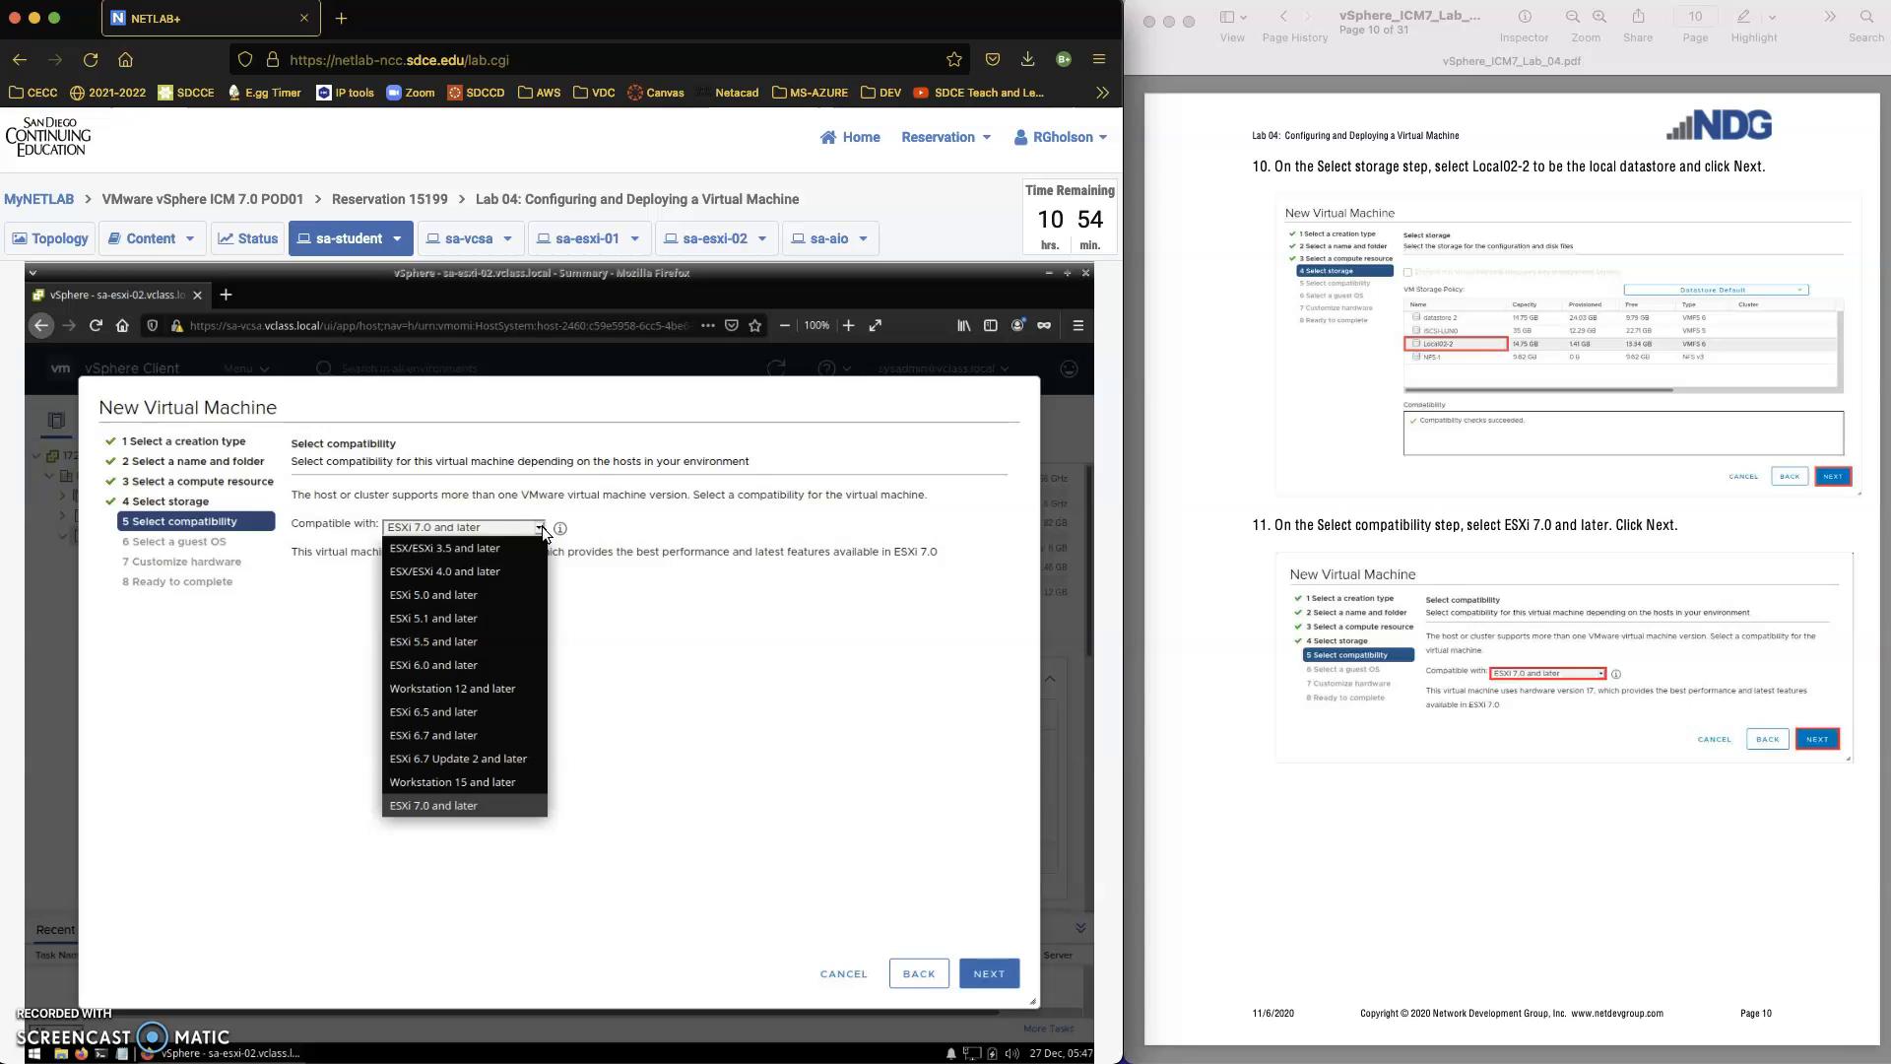
pyautogui.click(626, 615)
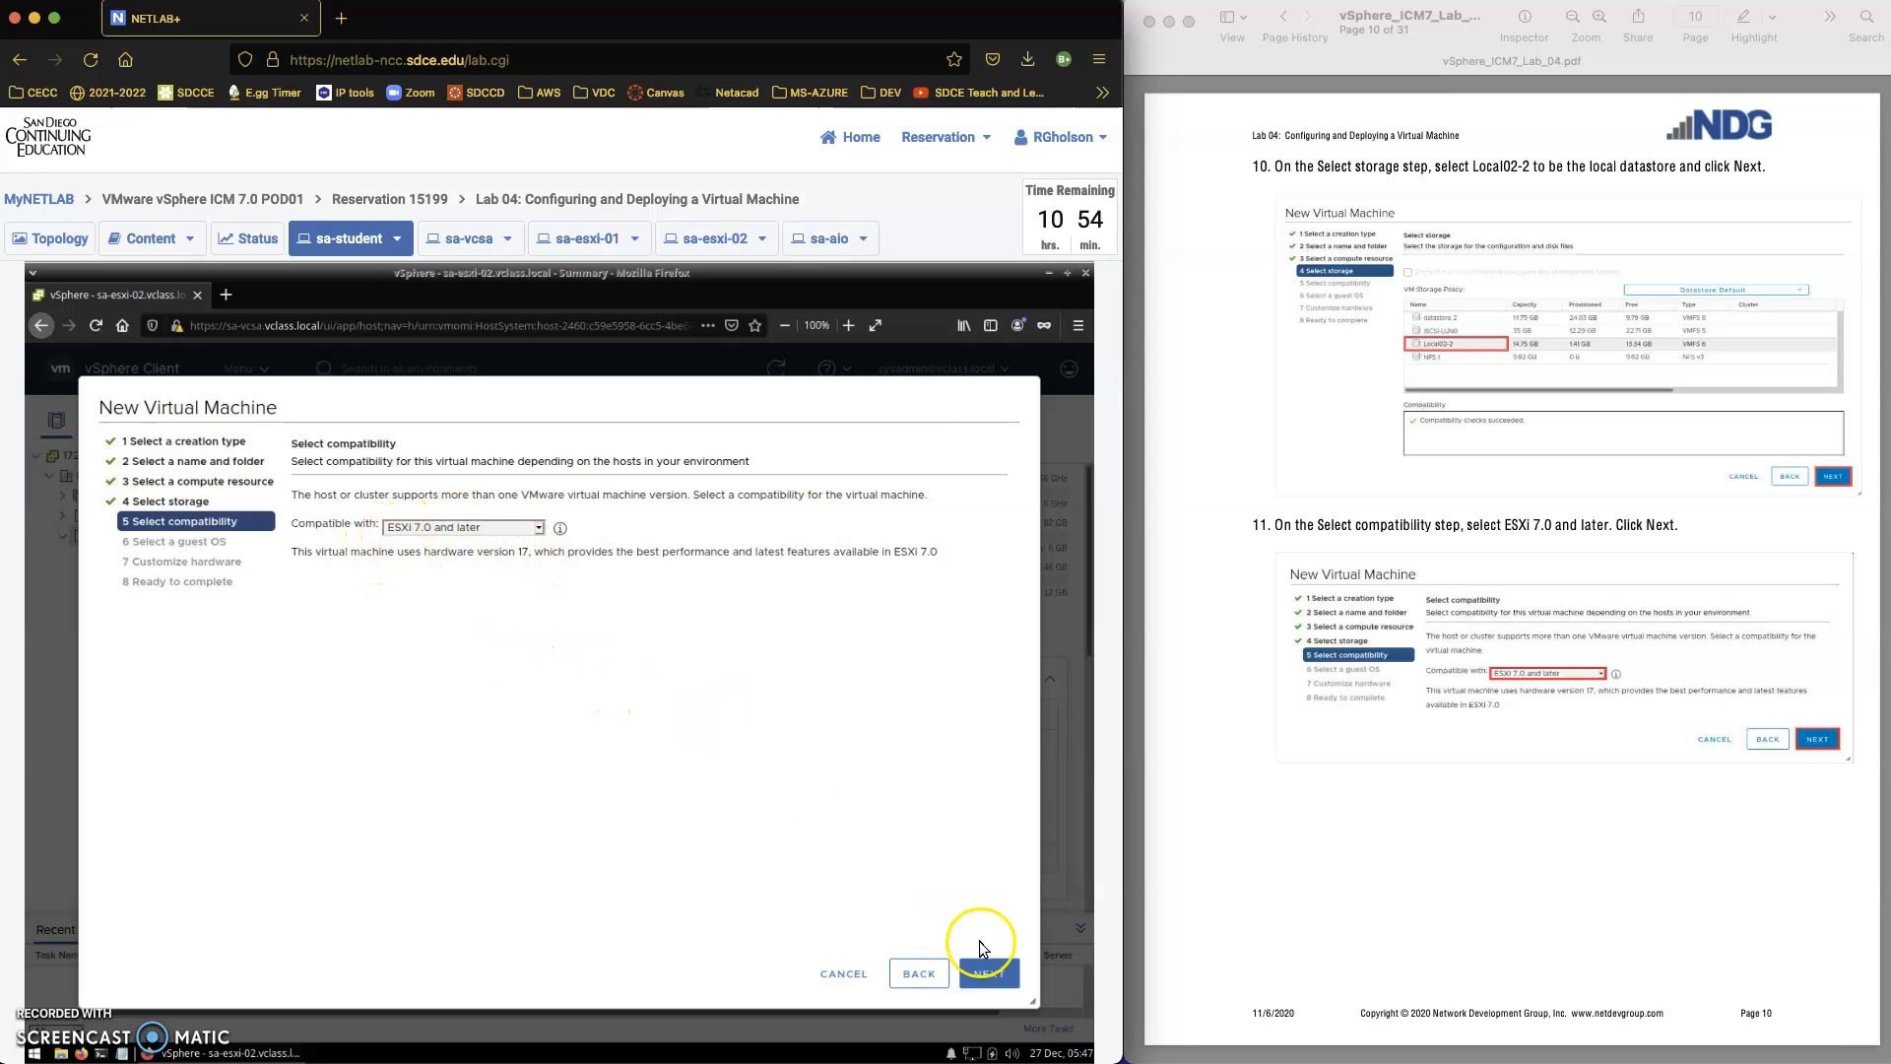
pyautogui.click(988, 973)
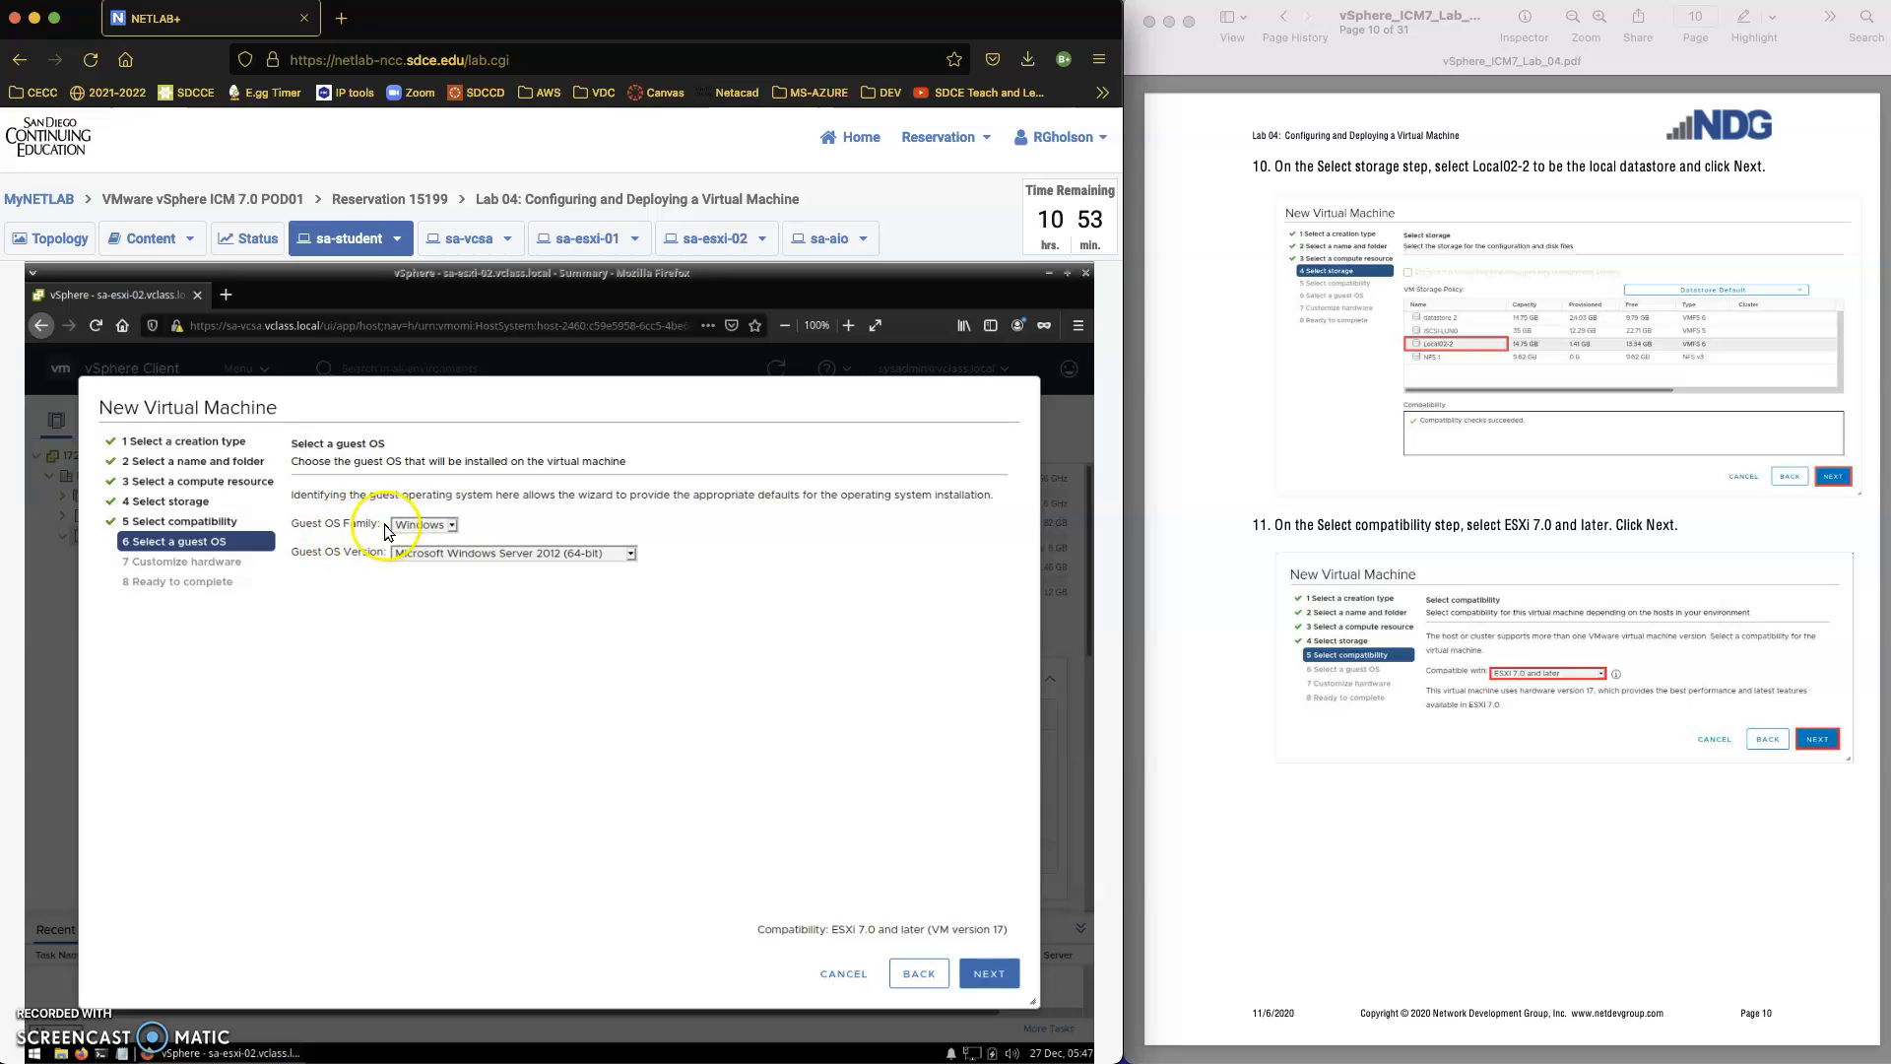
# - Set the guest OS family to Linux and the guest OS version to Ubuntu Linux (64-bit)
pyautogui.click(452, 527)
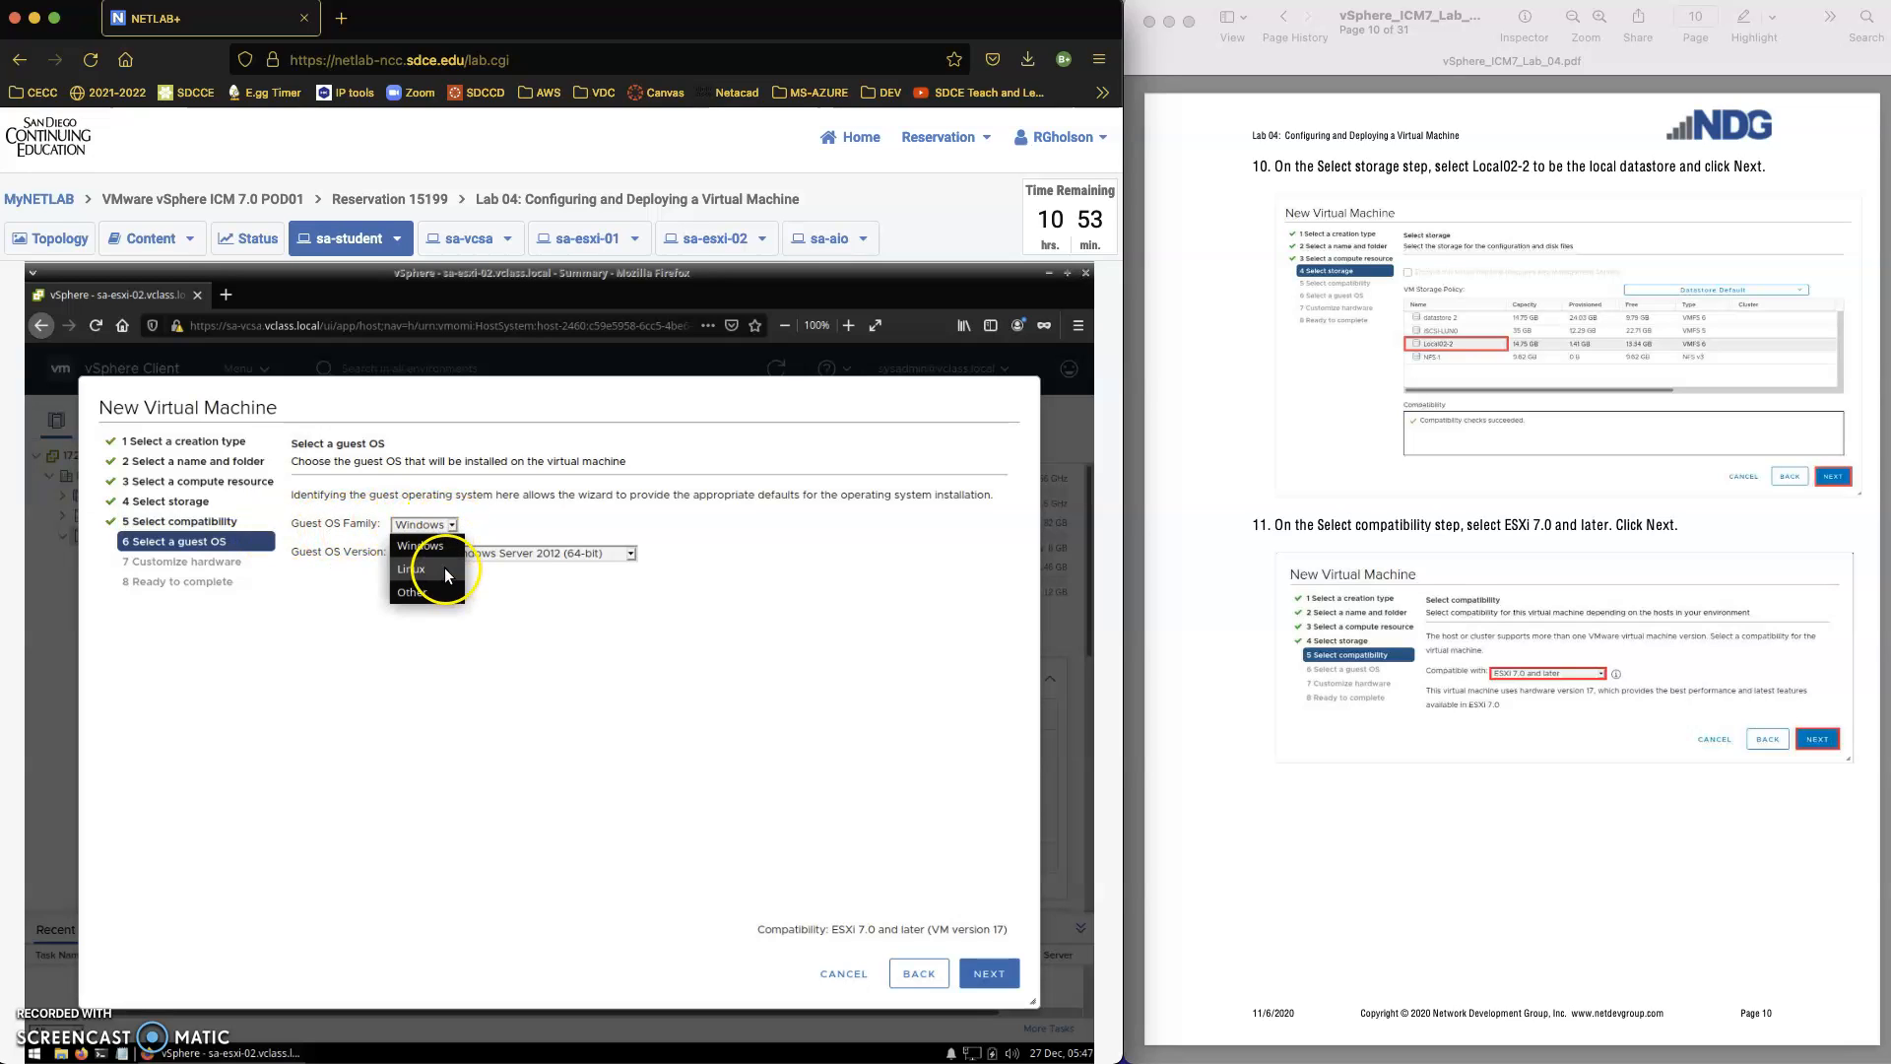
pyautogui.click(445, 568)
pyautogui.scroll(-5, 1643, 758)
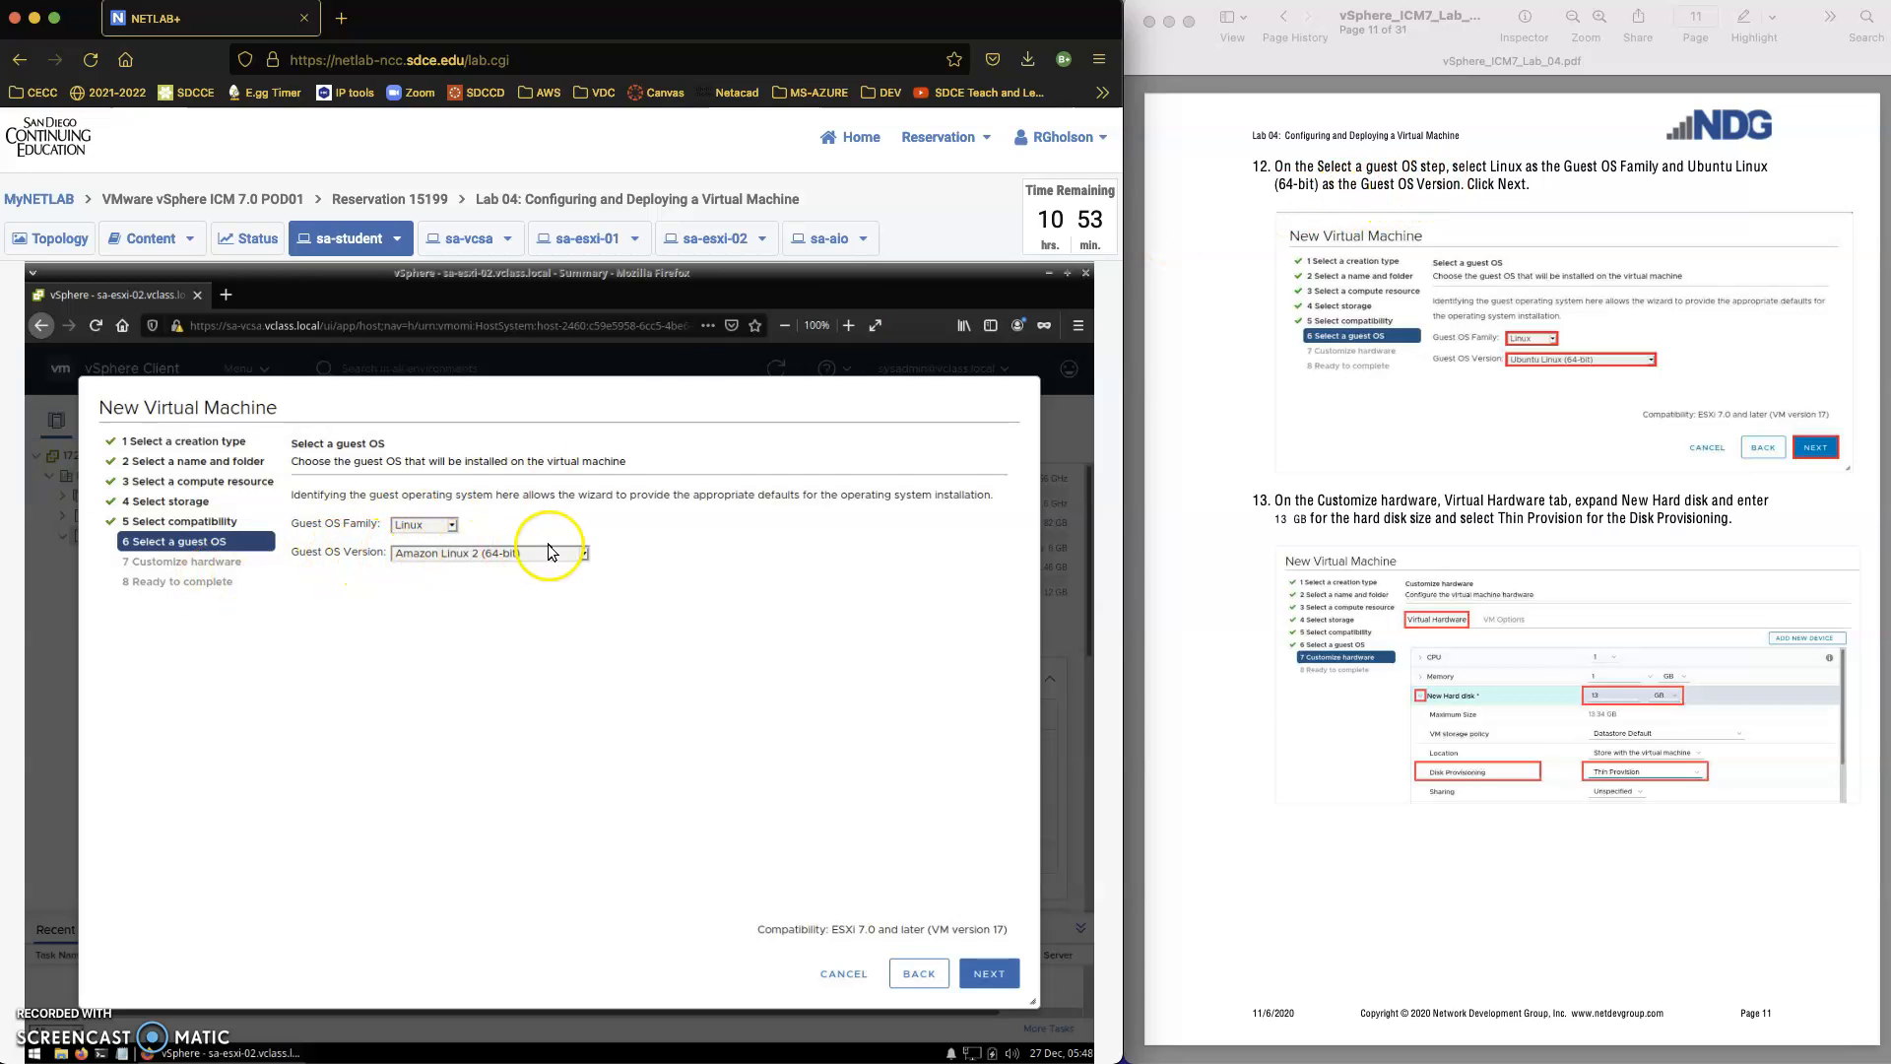
pyautogui.click(583, 554)
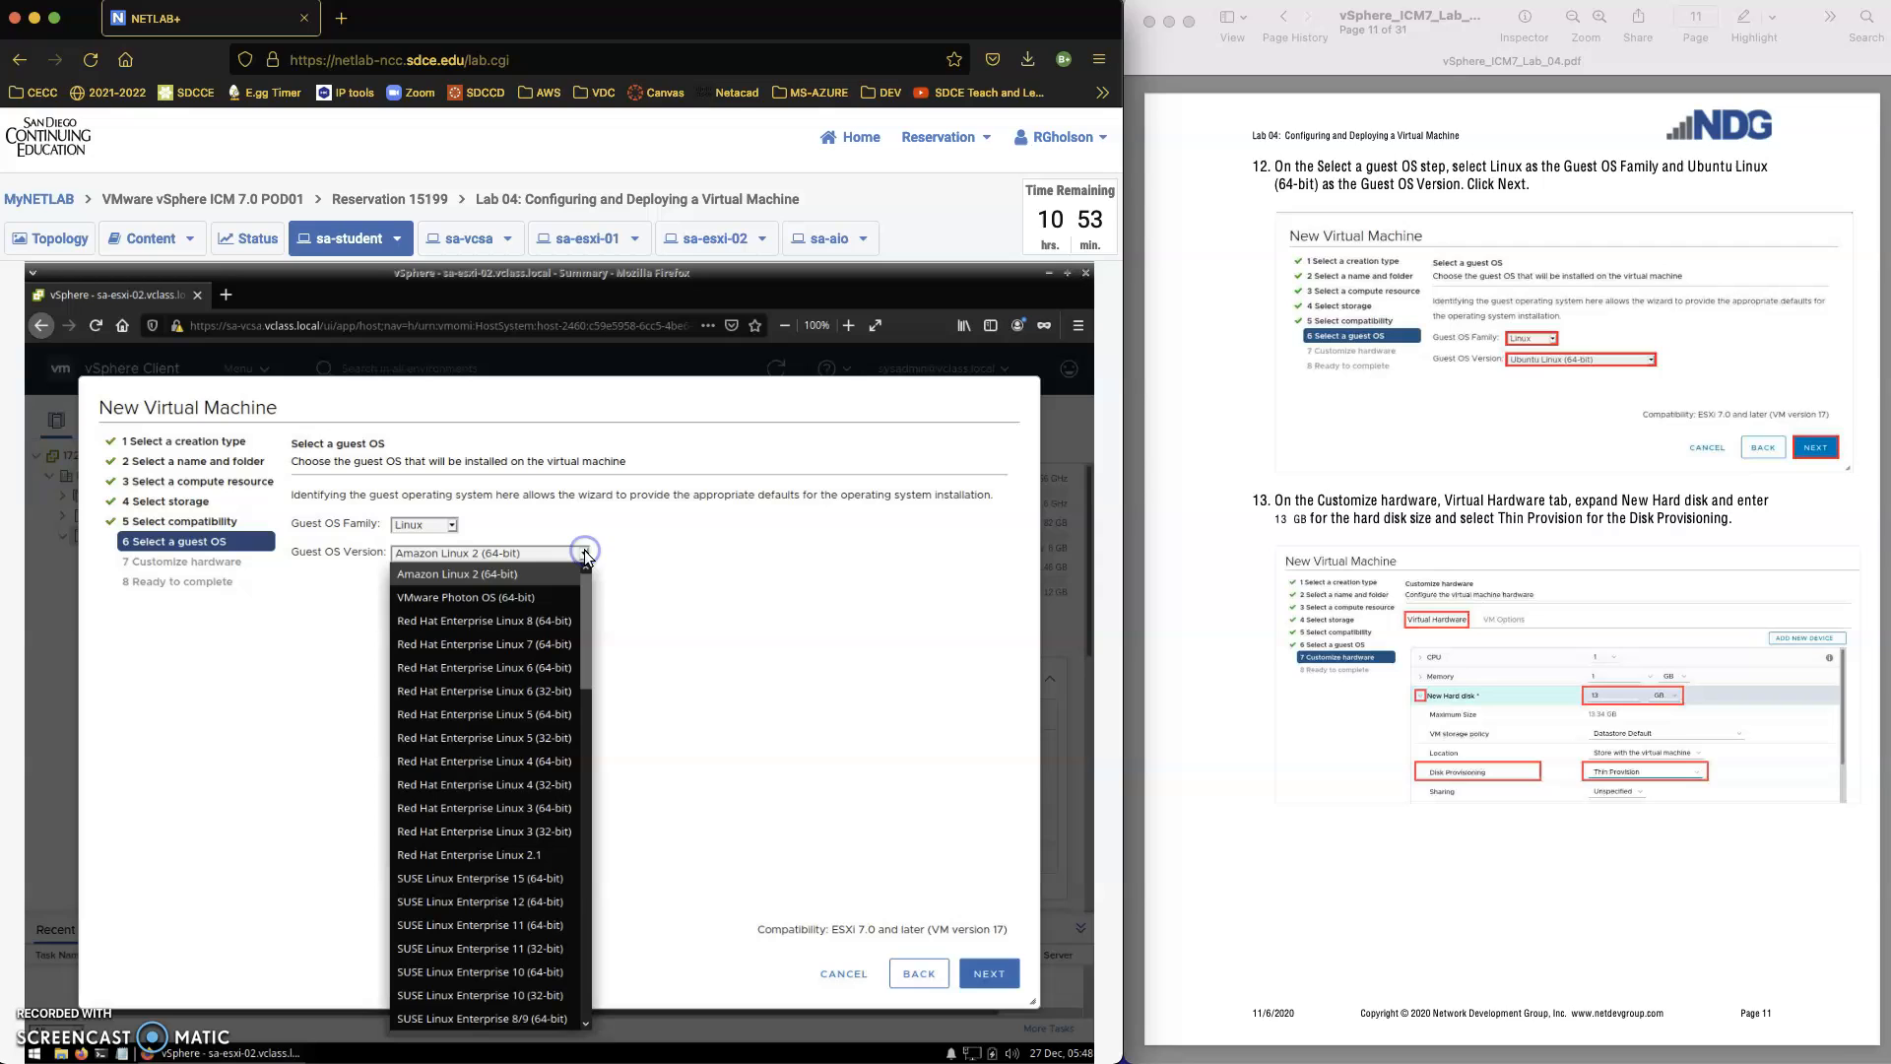
pyautogui.click(588, 610)
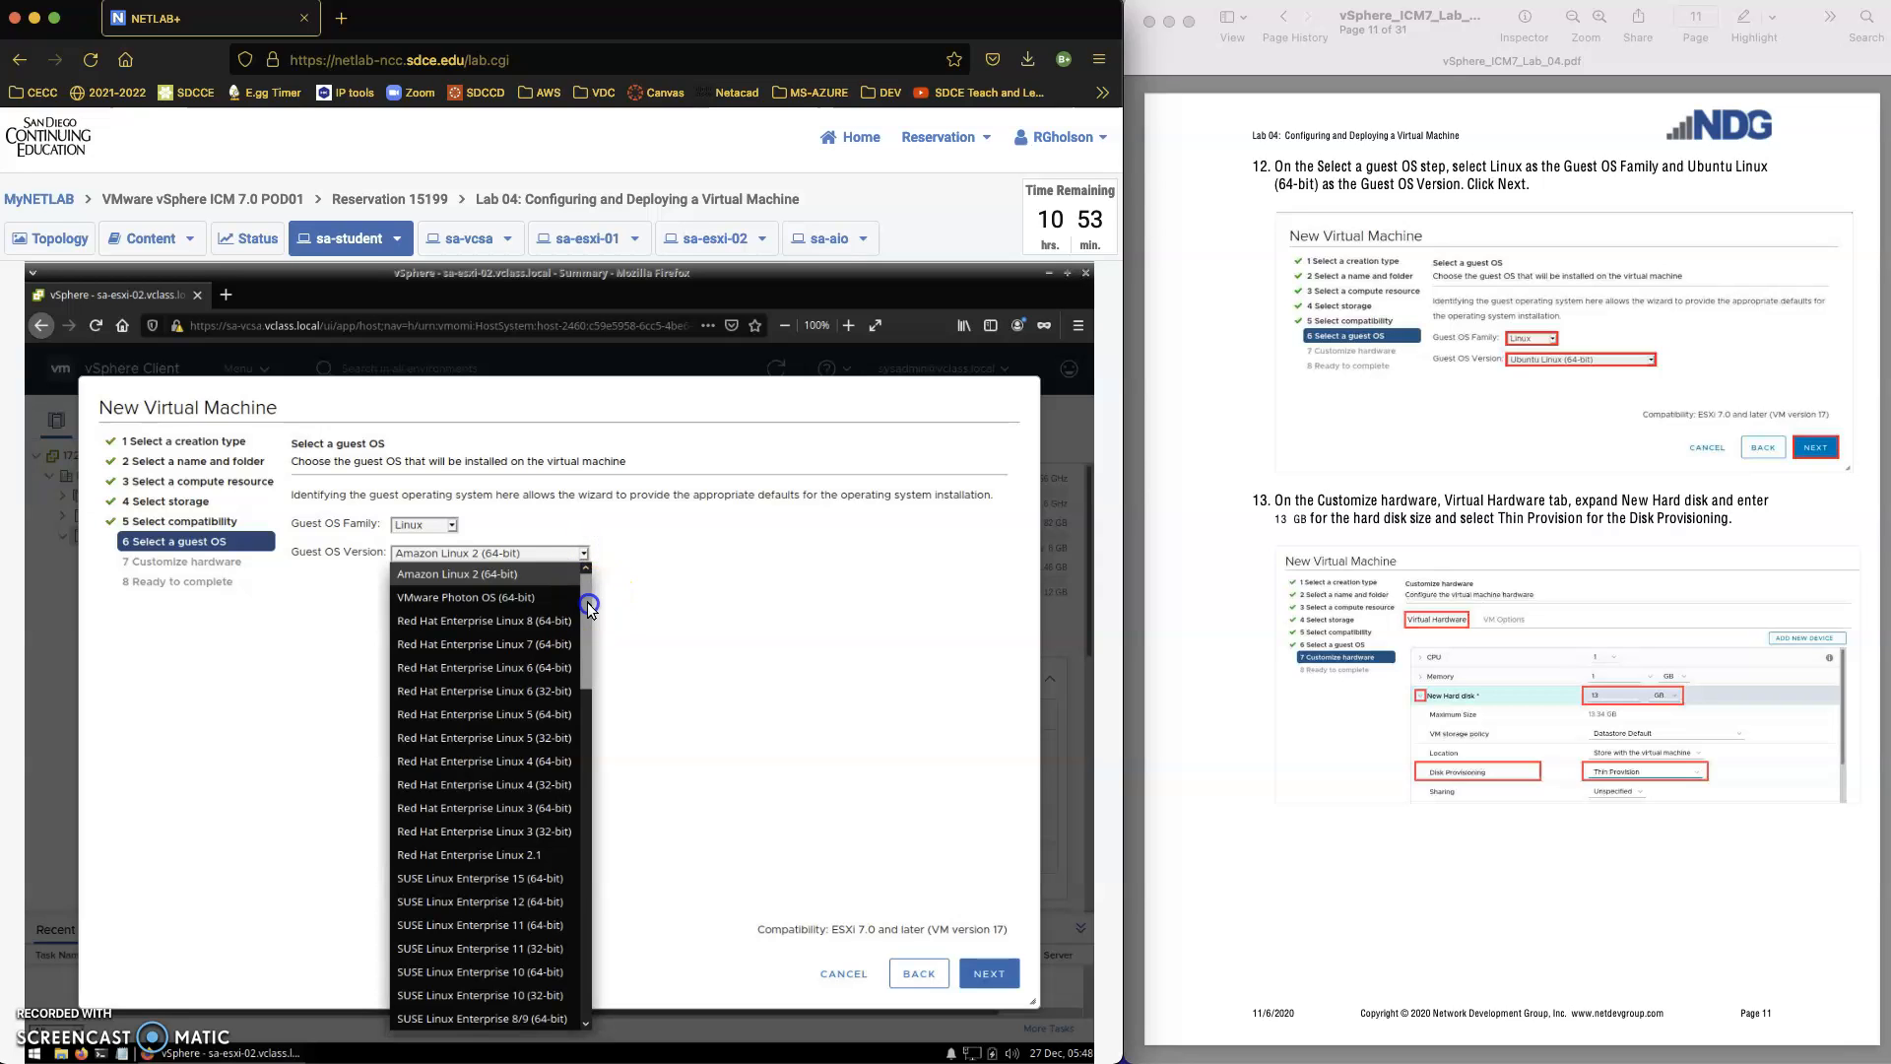
pyautogui.moveTo(588, 610); pyautogui.dragTo(642, 969)
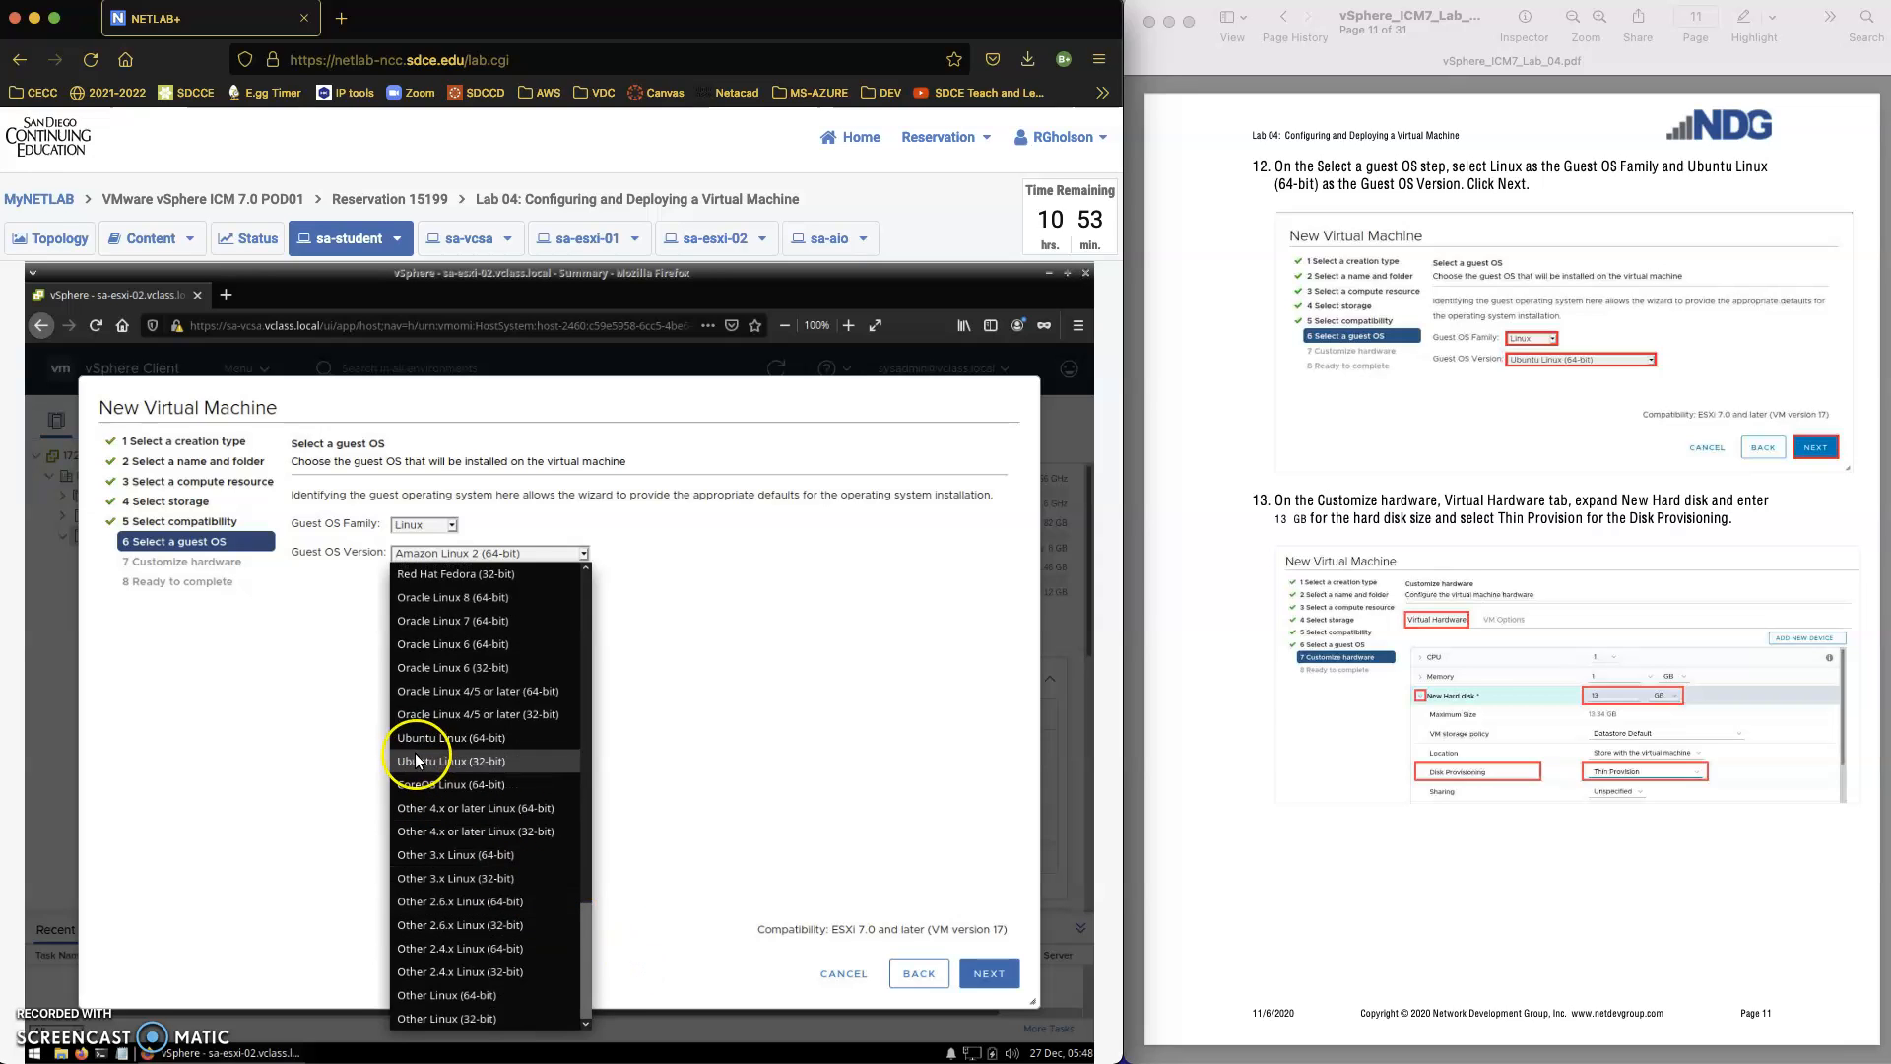
pyautogui.click(445, 734)
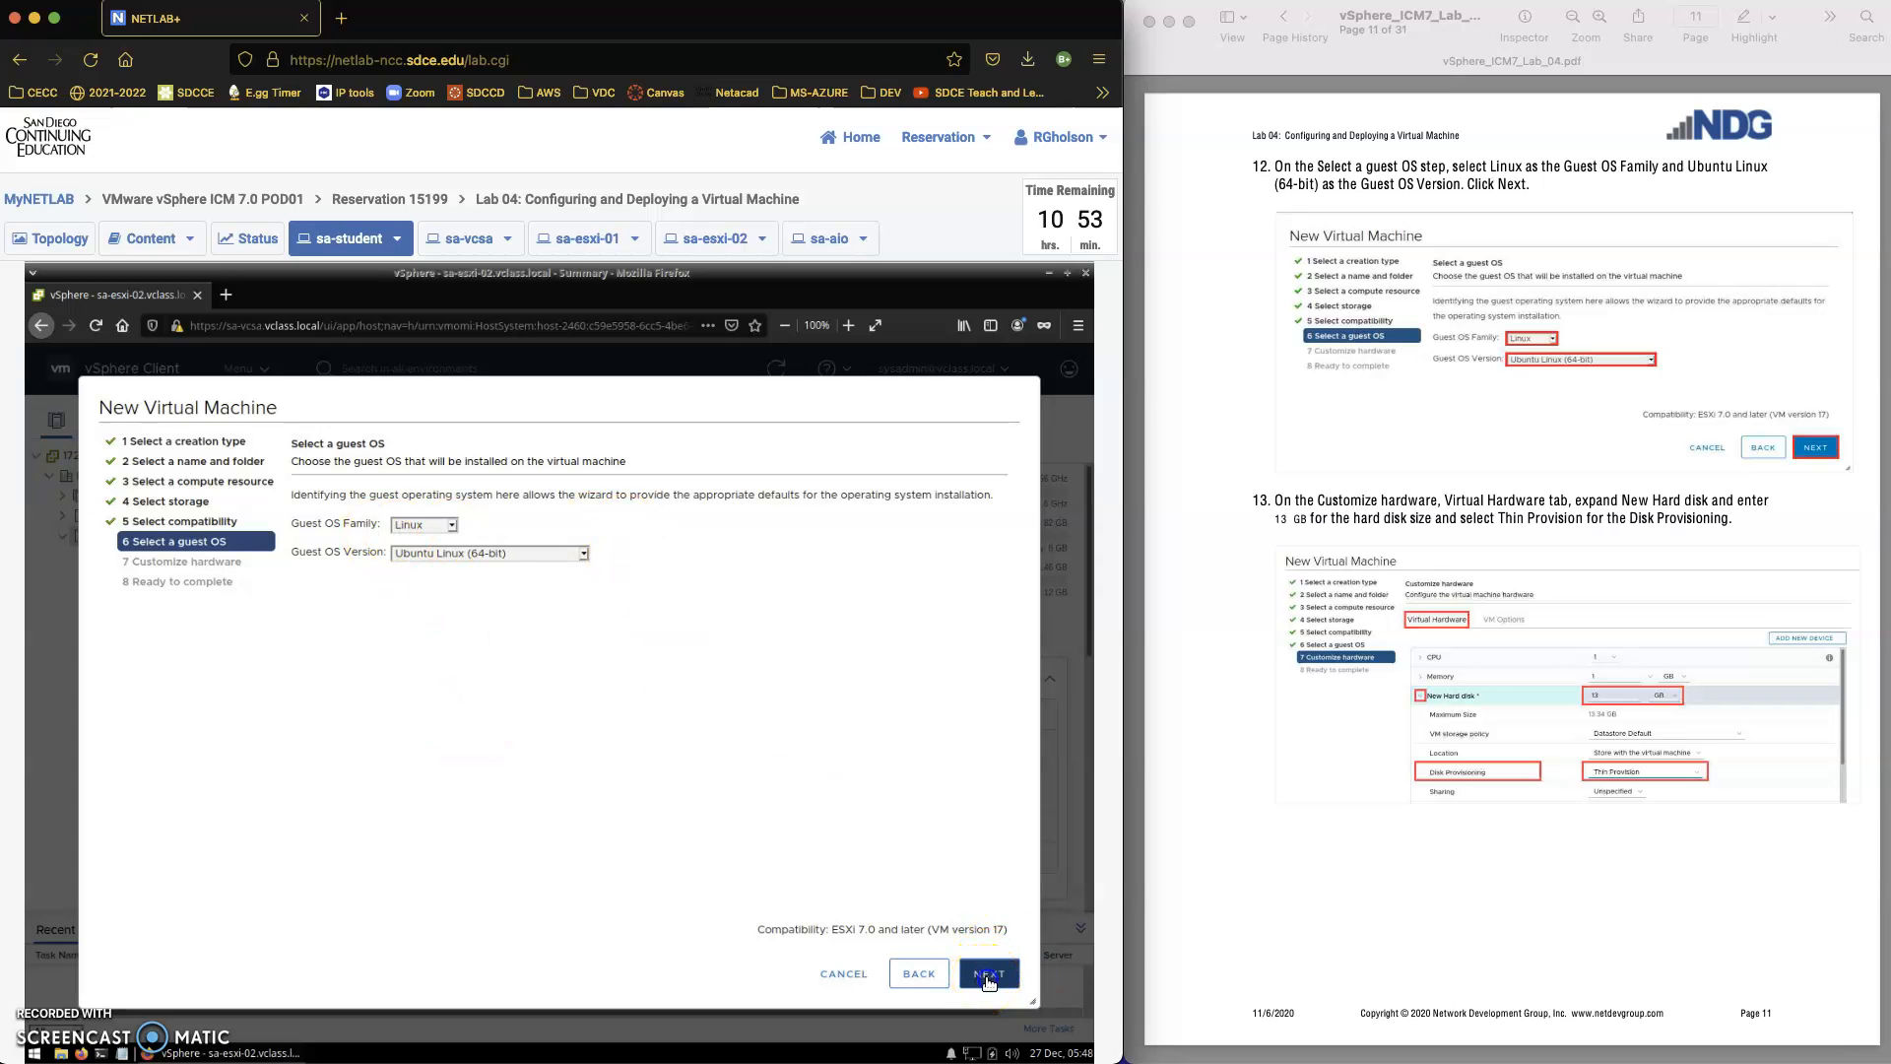
pyautogui.click(988, 975)
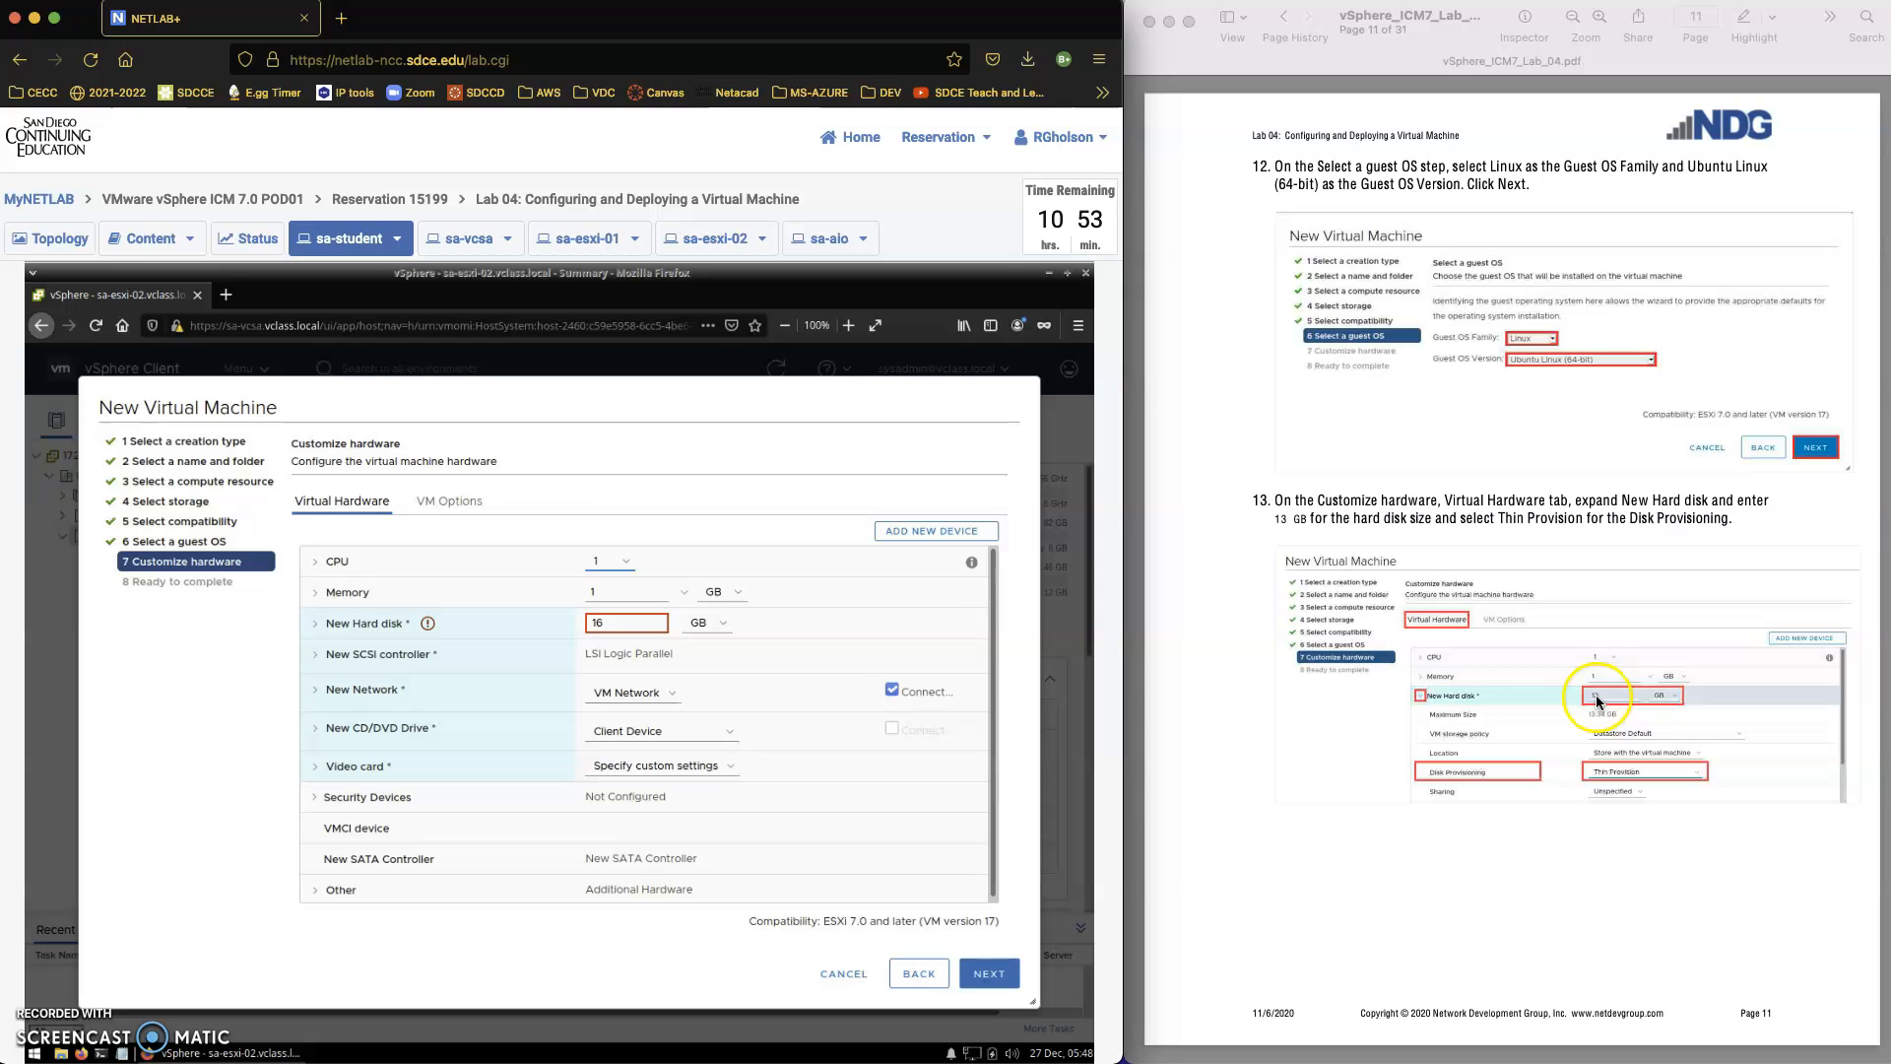
# - Set the new hard disk's size to 13 GB and its disk provisioning to Thin Provision
pyautogui.click(433, 633)
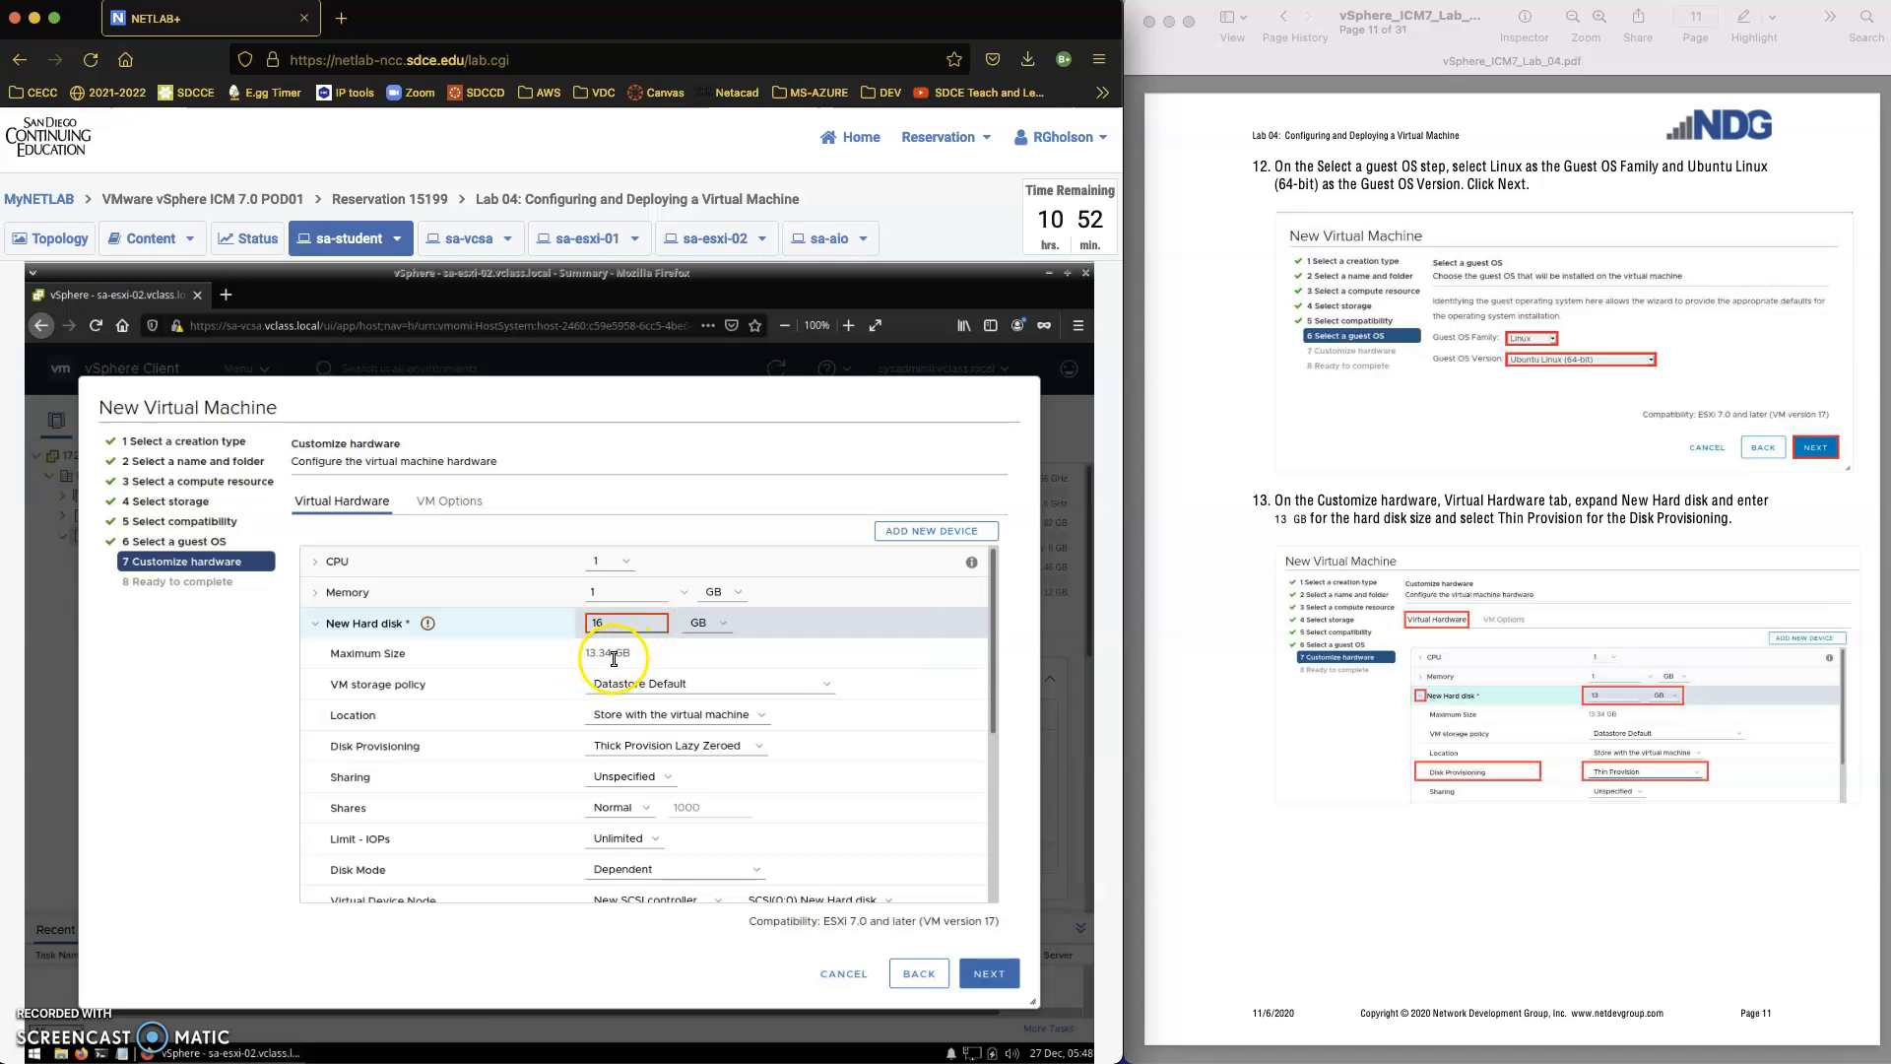
pyautogui.moveTo(618, 622); pyautogui.dragTo(595, 624)
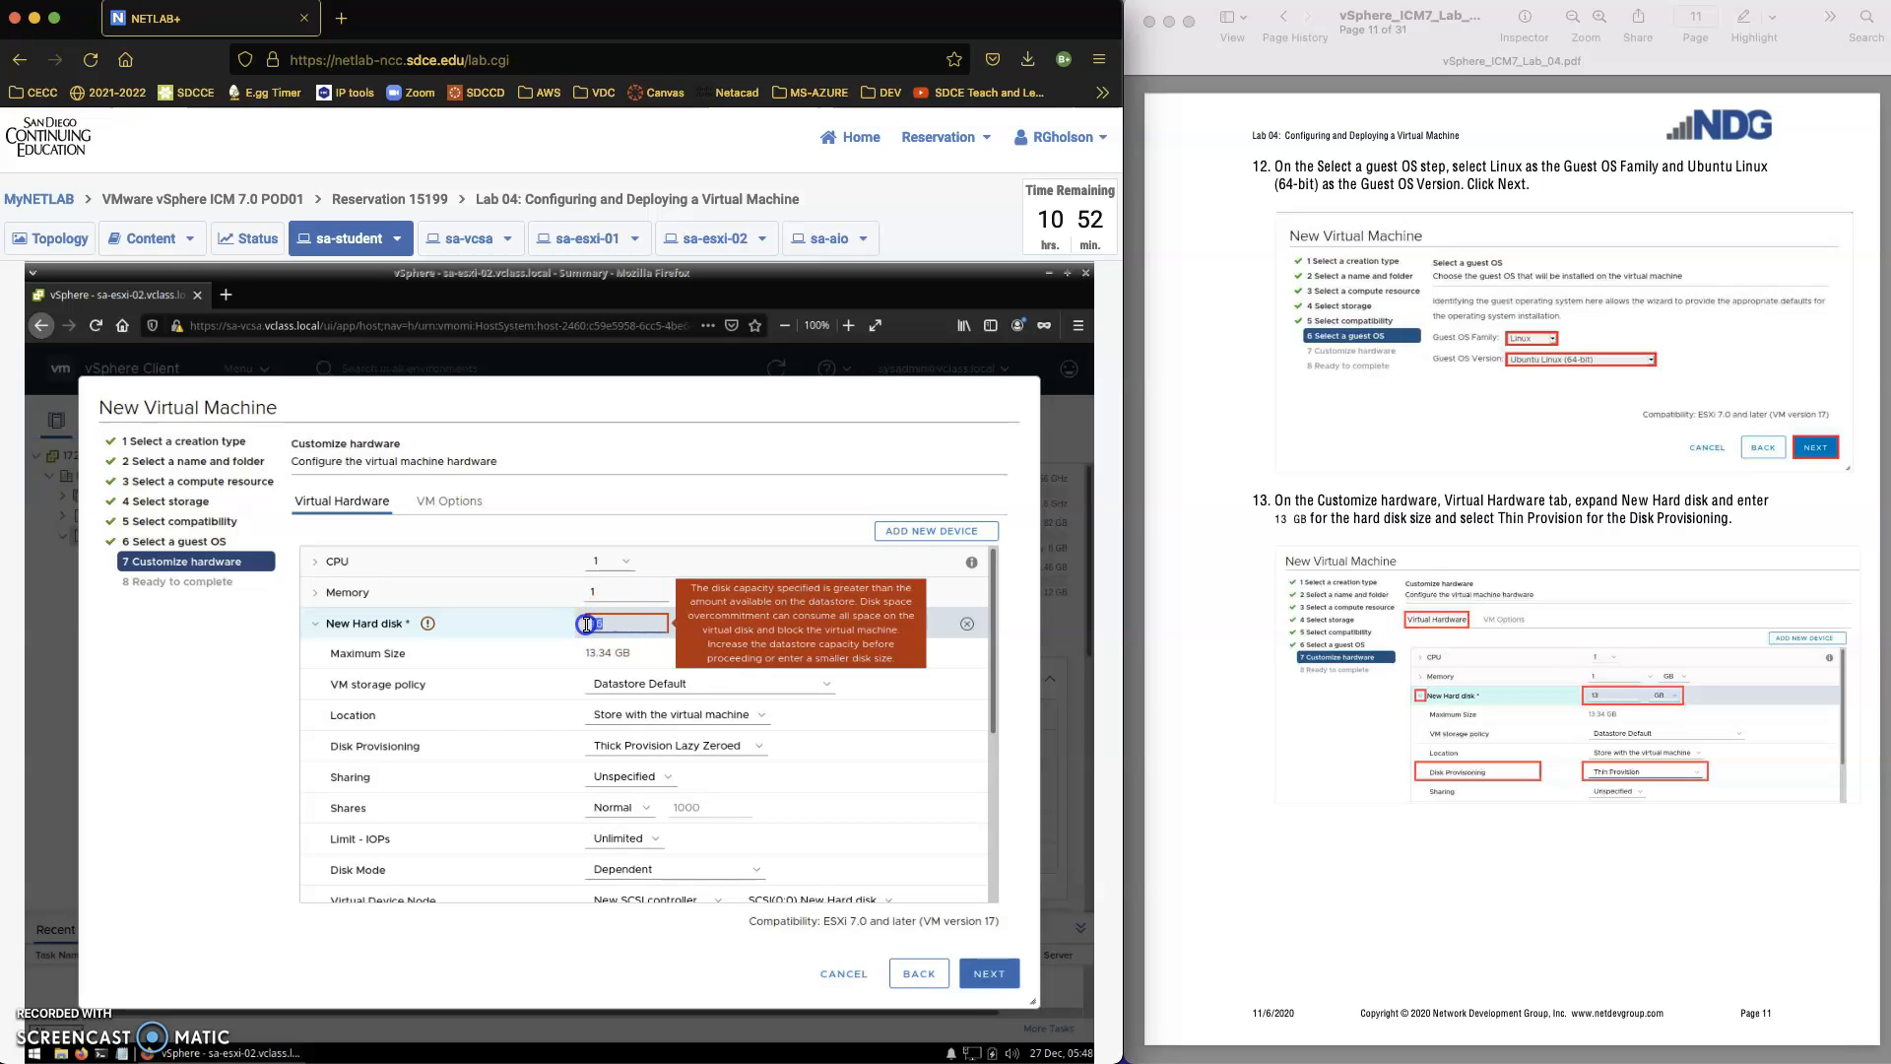
pyautogui.write('13')
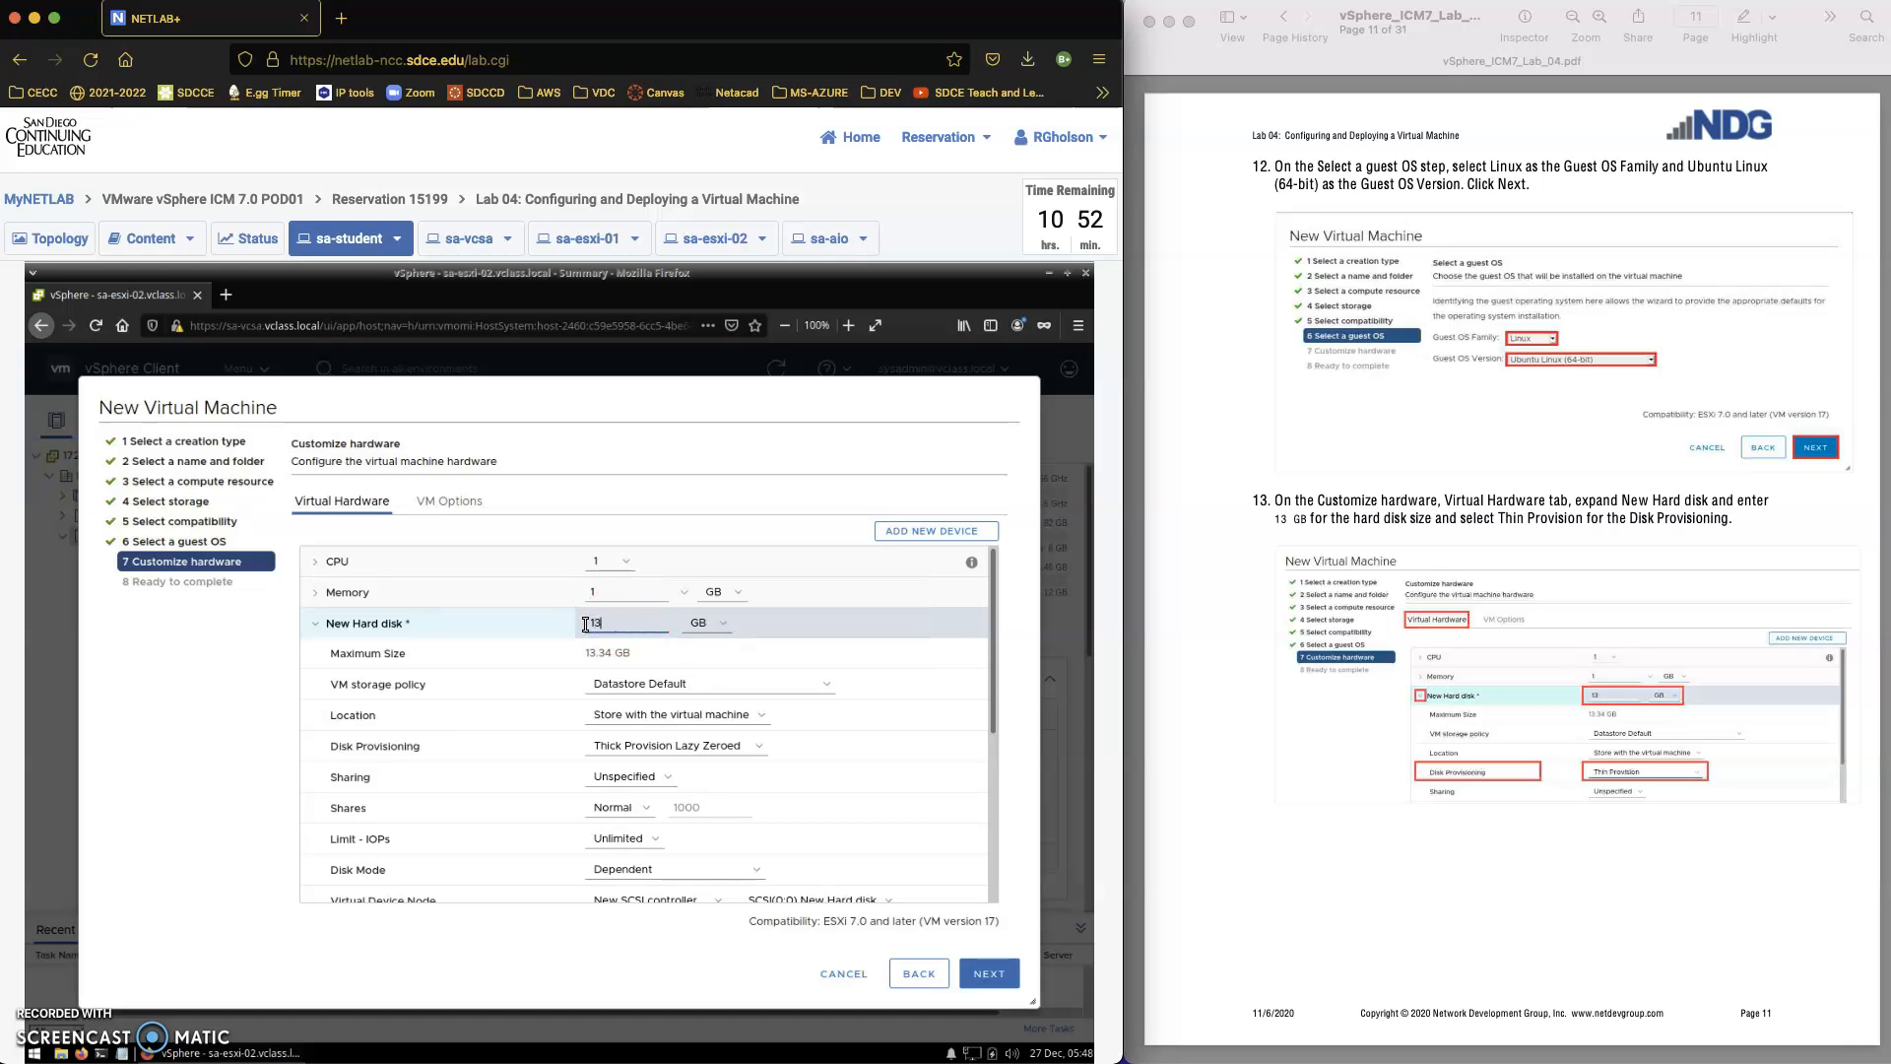
pyautogui.click(571, 626)
pyautogui.click(635, 749)
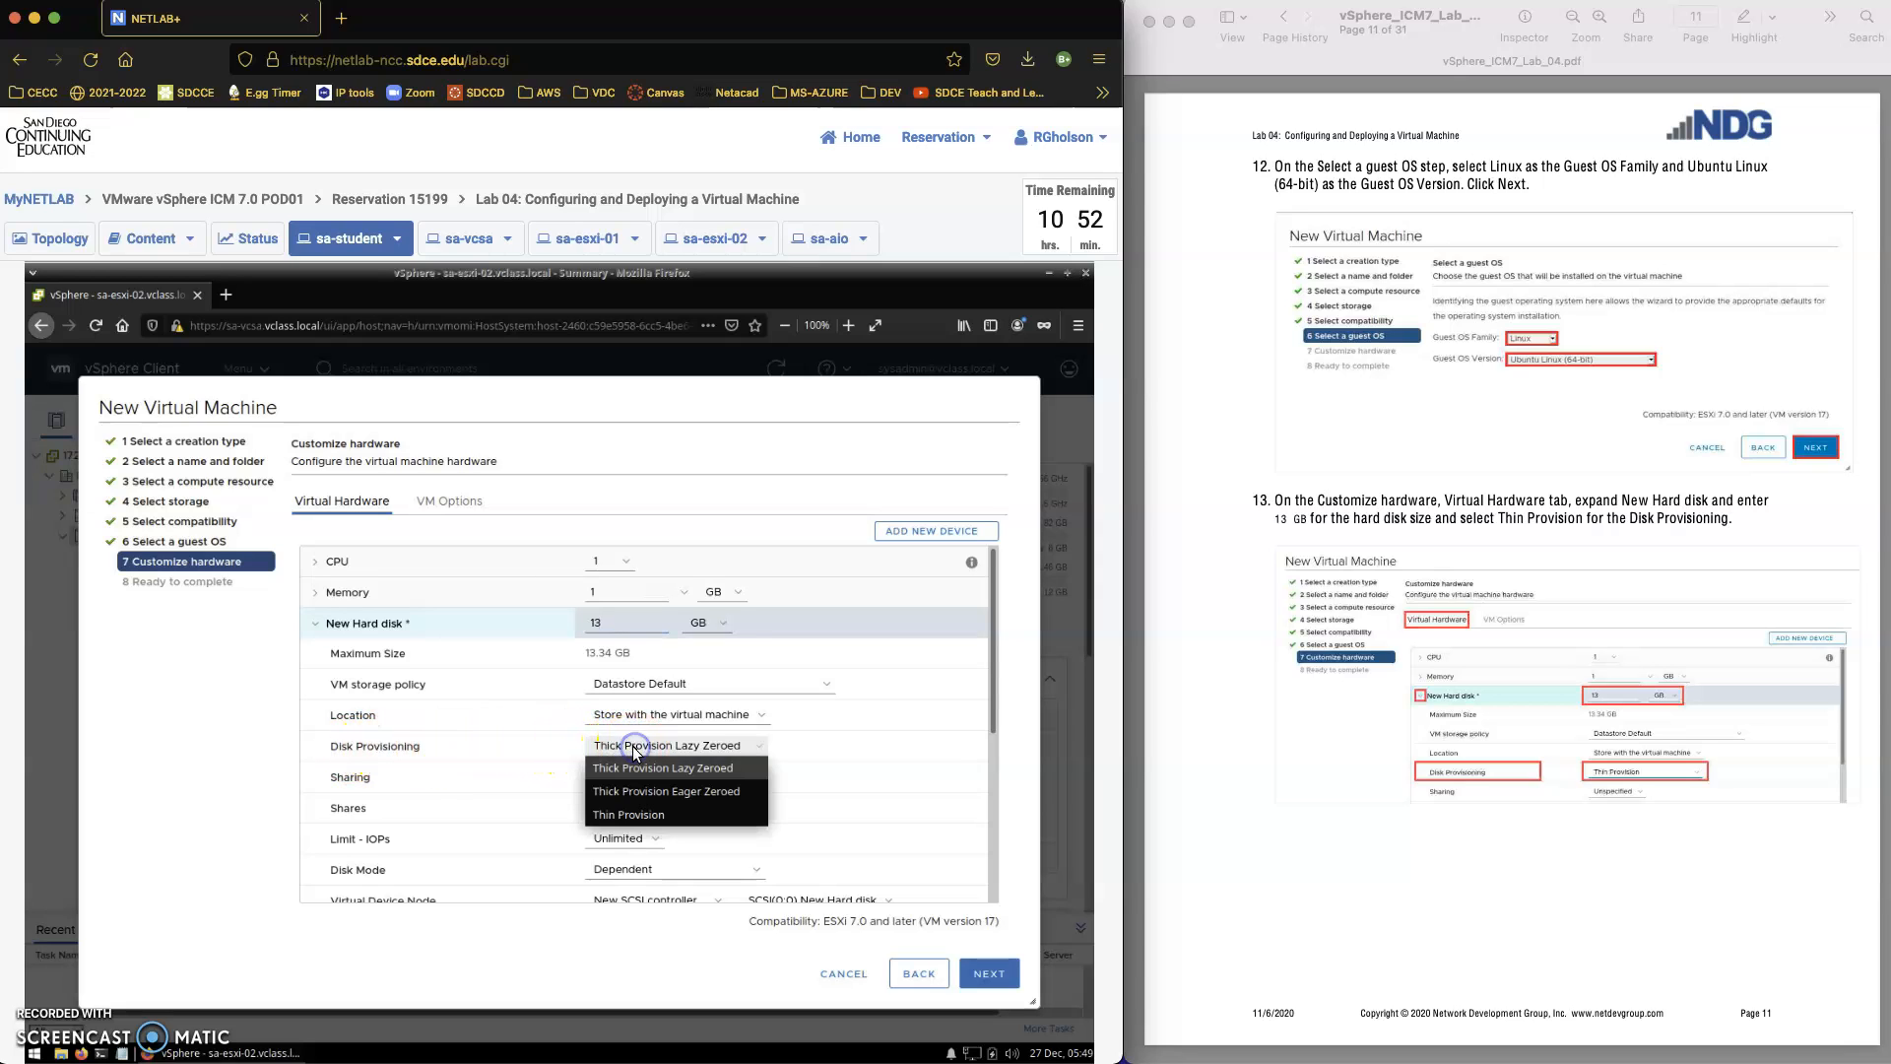
pyautogui.click(608, 814)
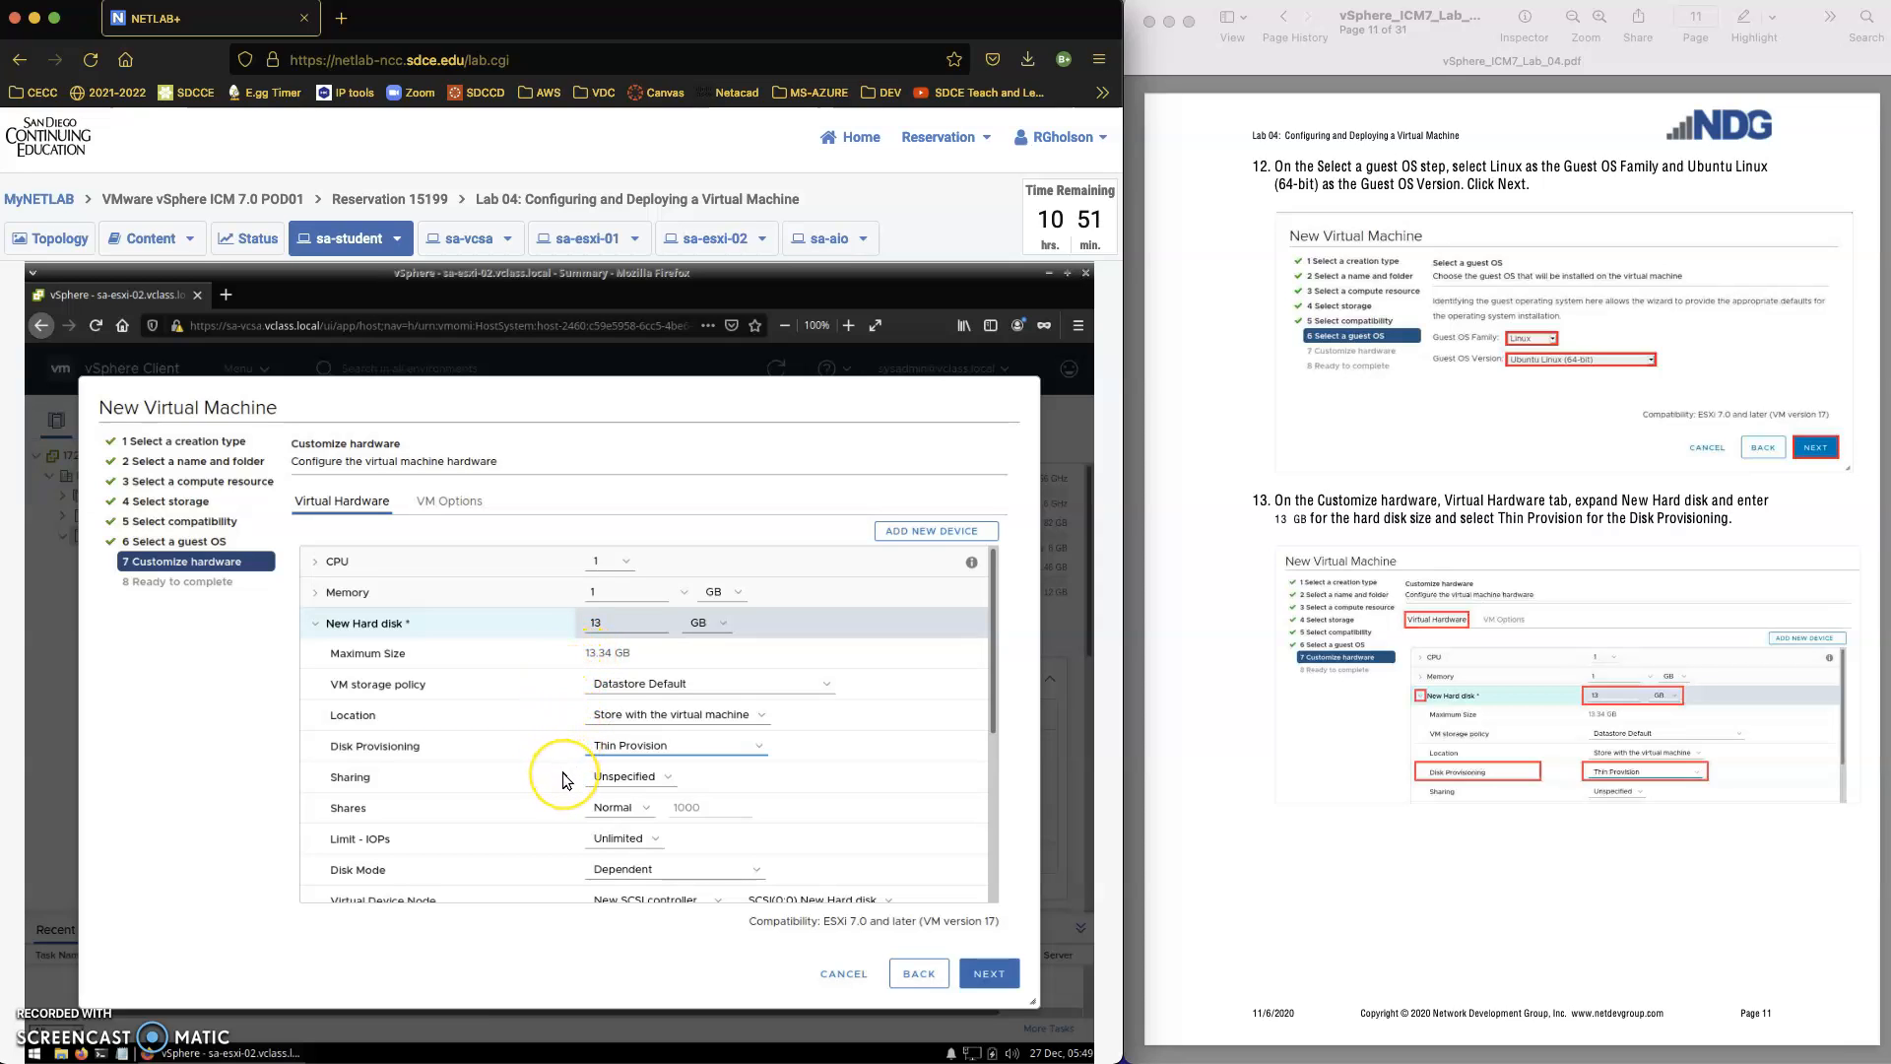
pyautogui.click(317, 625)
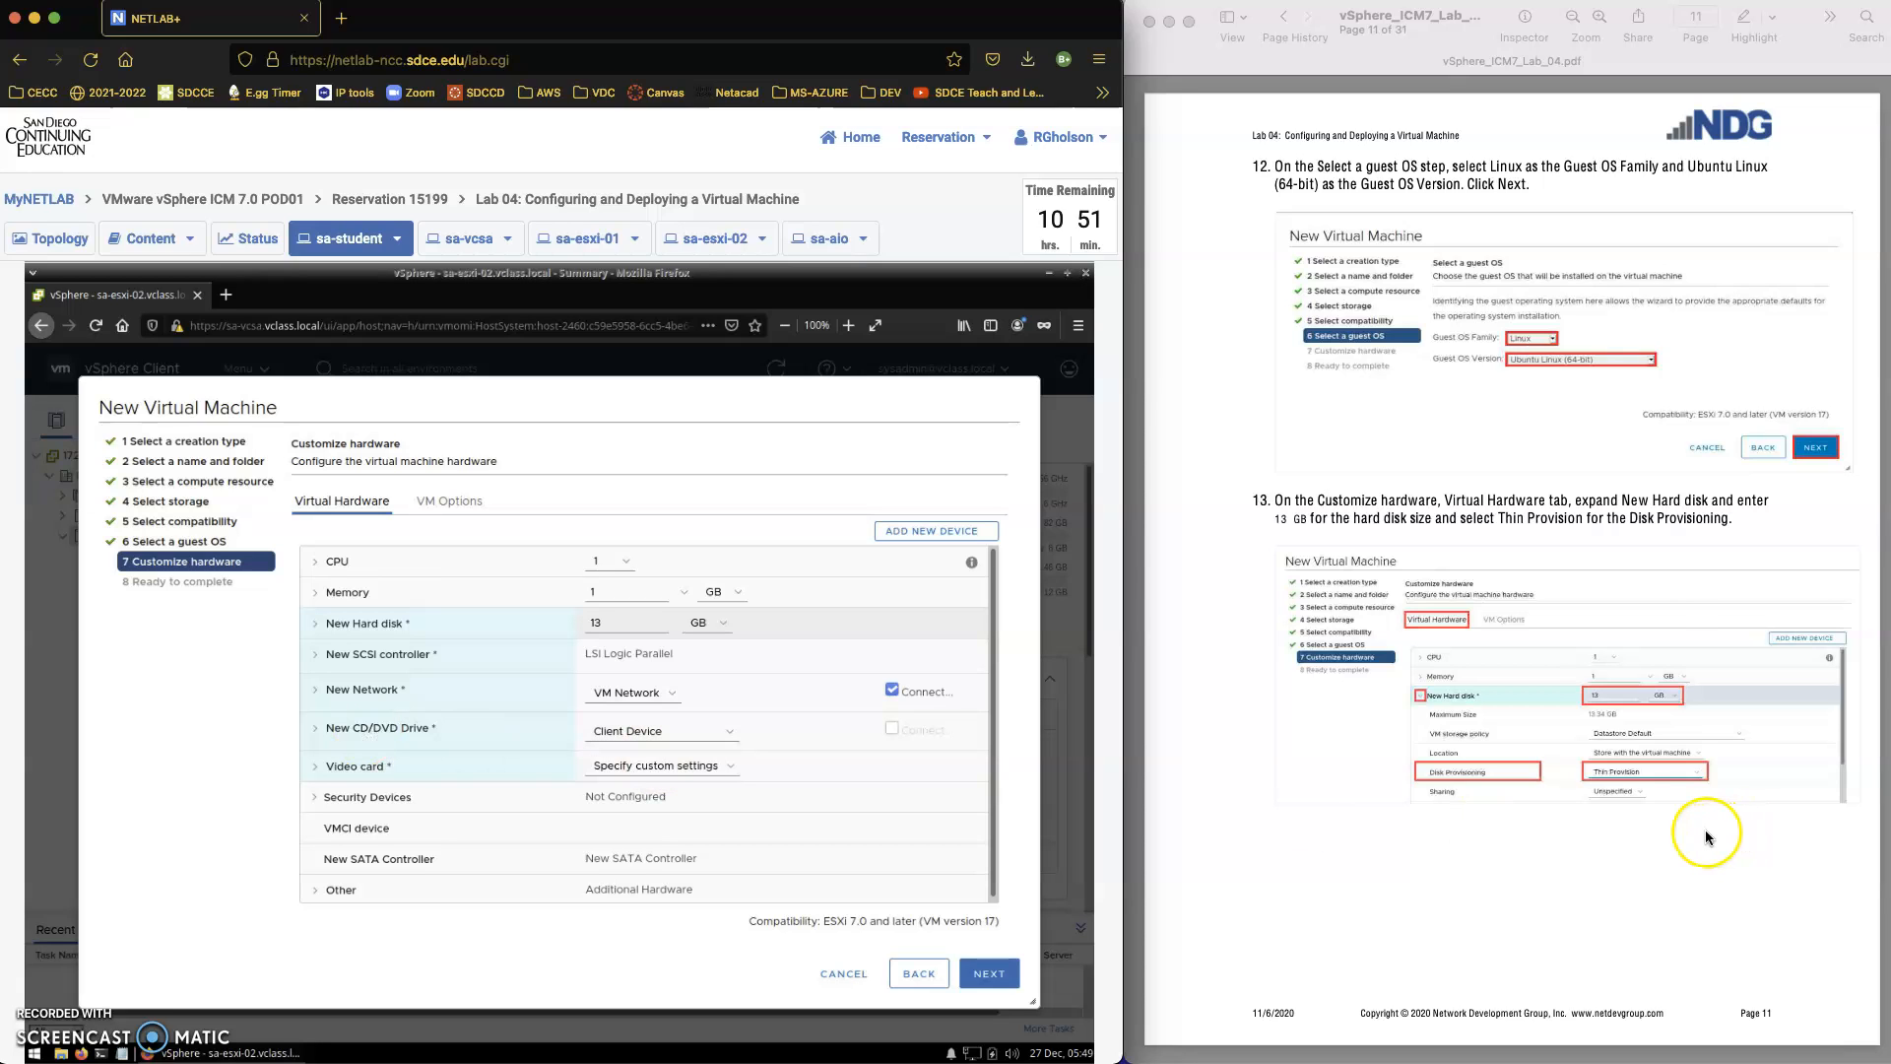
# - Set the new CD/DVD drive to use a Datastore ISO File
pyautogui.scroll(-3, 1707, 837)
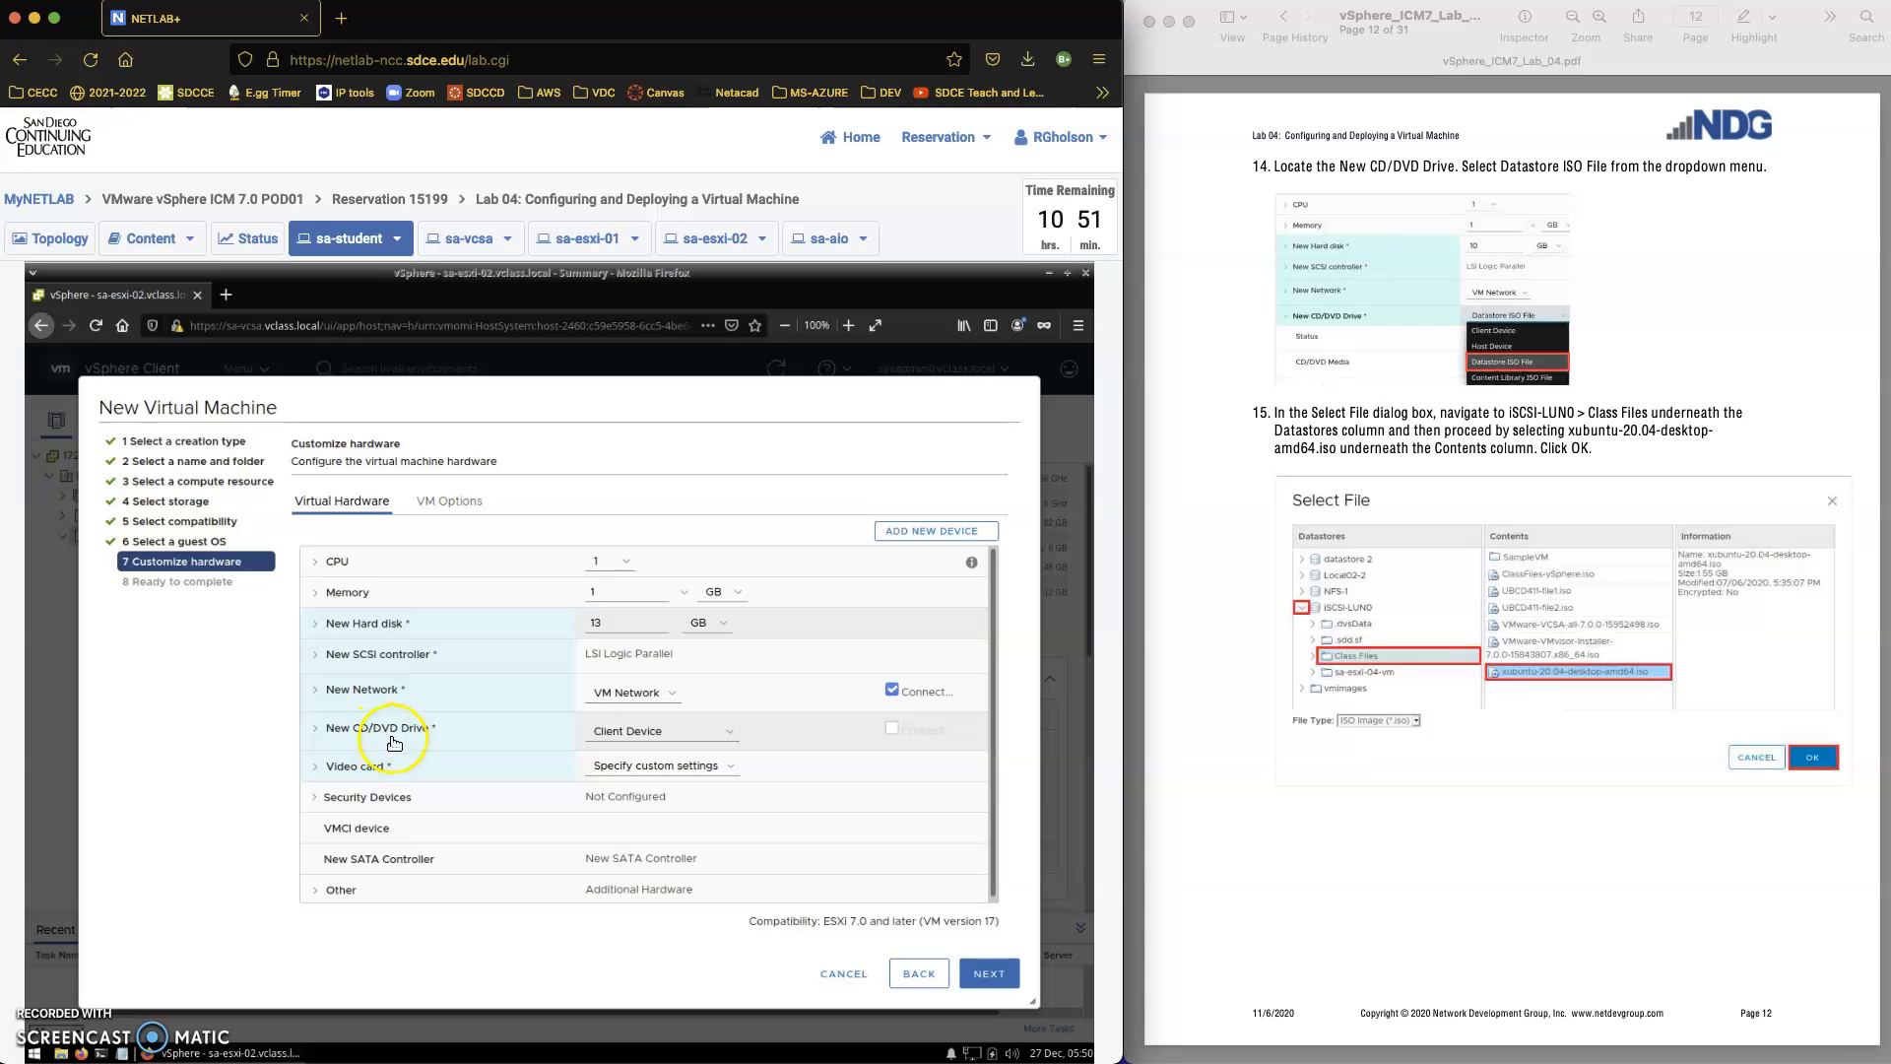
pyautogui.click(316, 733)
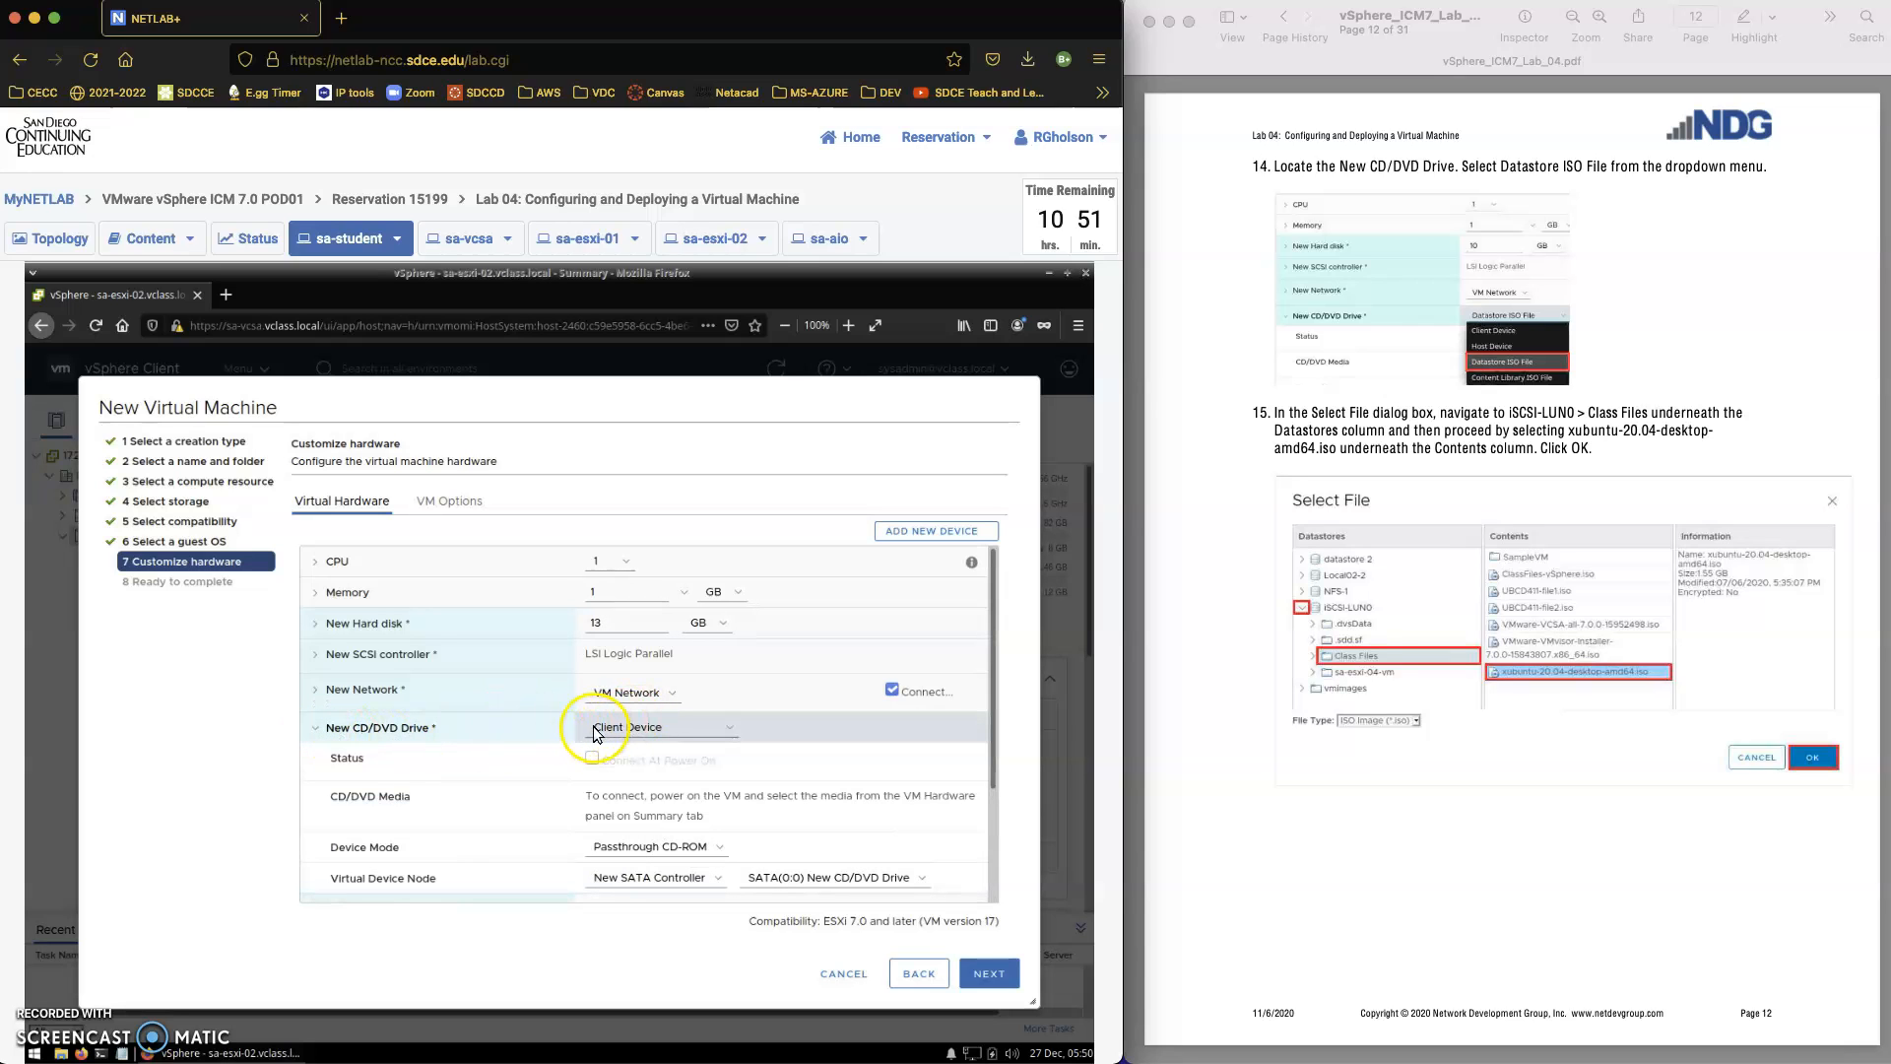
pyautogui.click(651, 733)
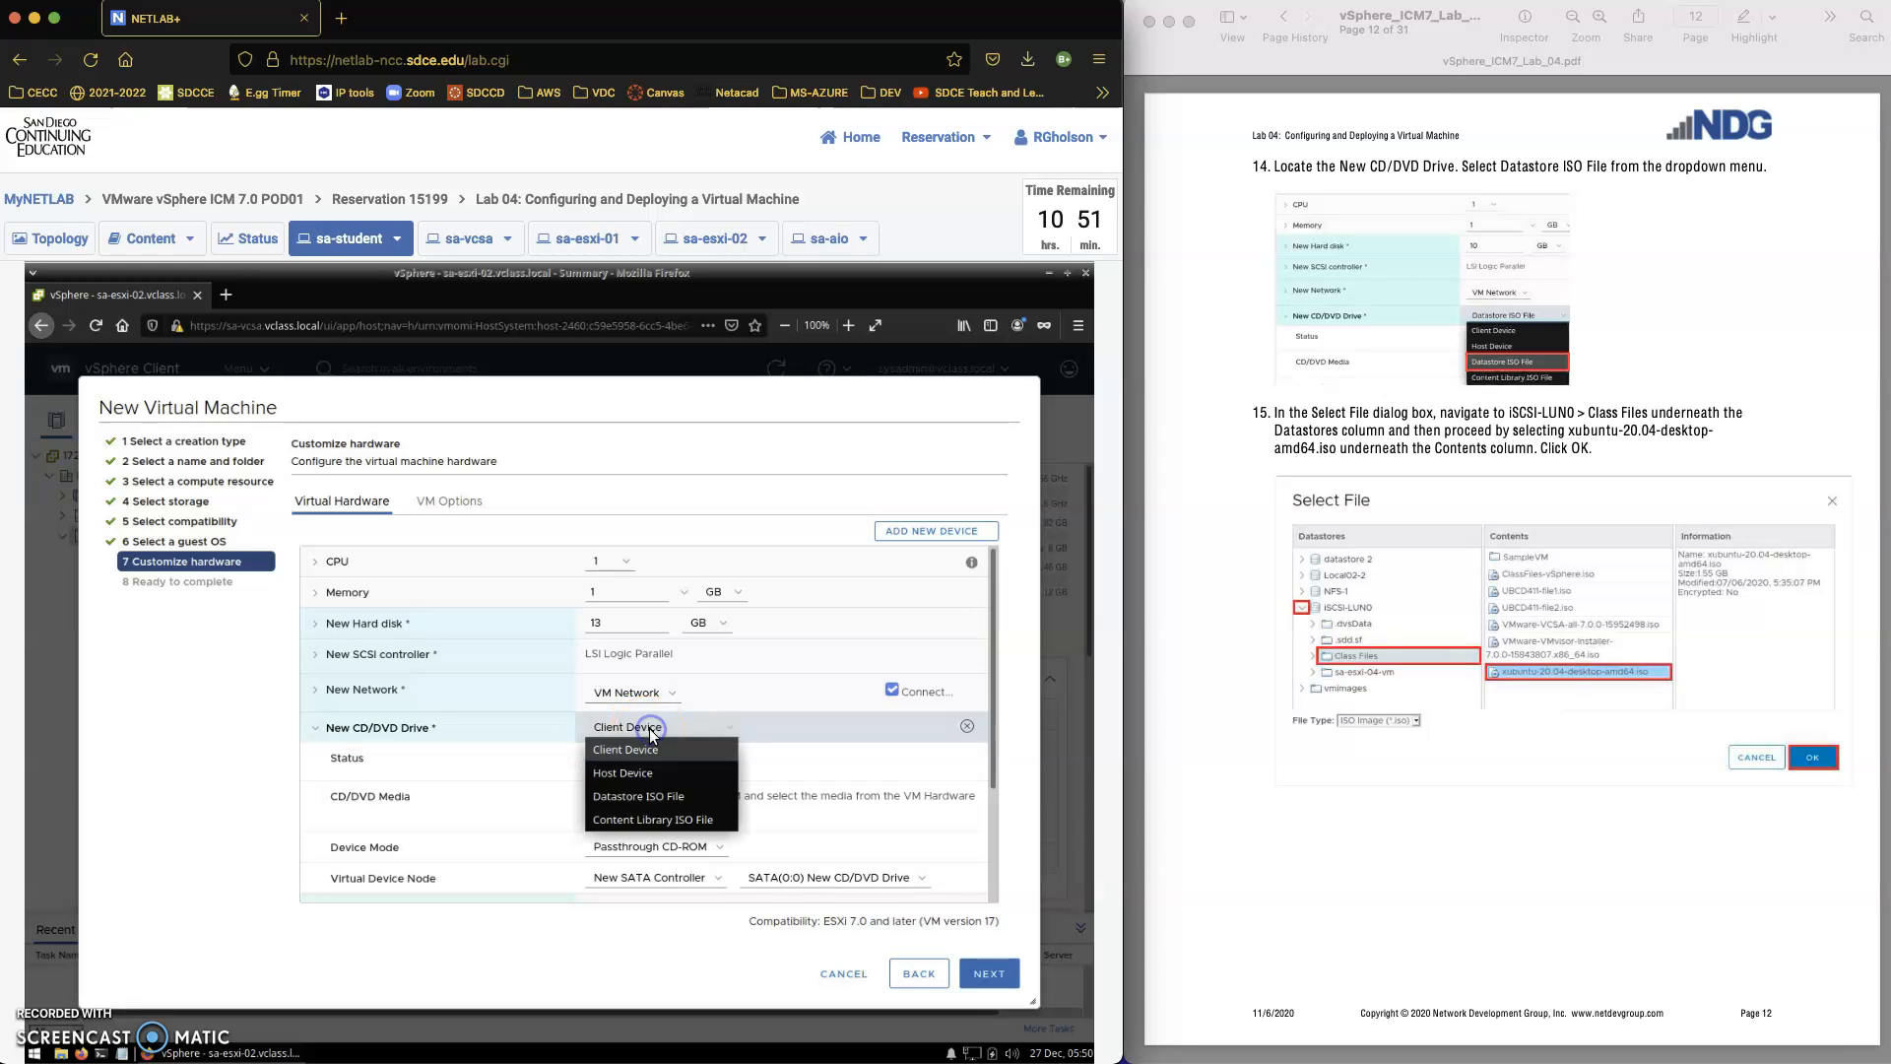
pyautogui.click(652, 798)
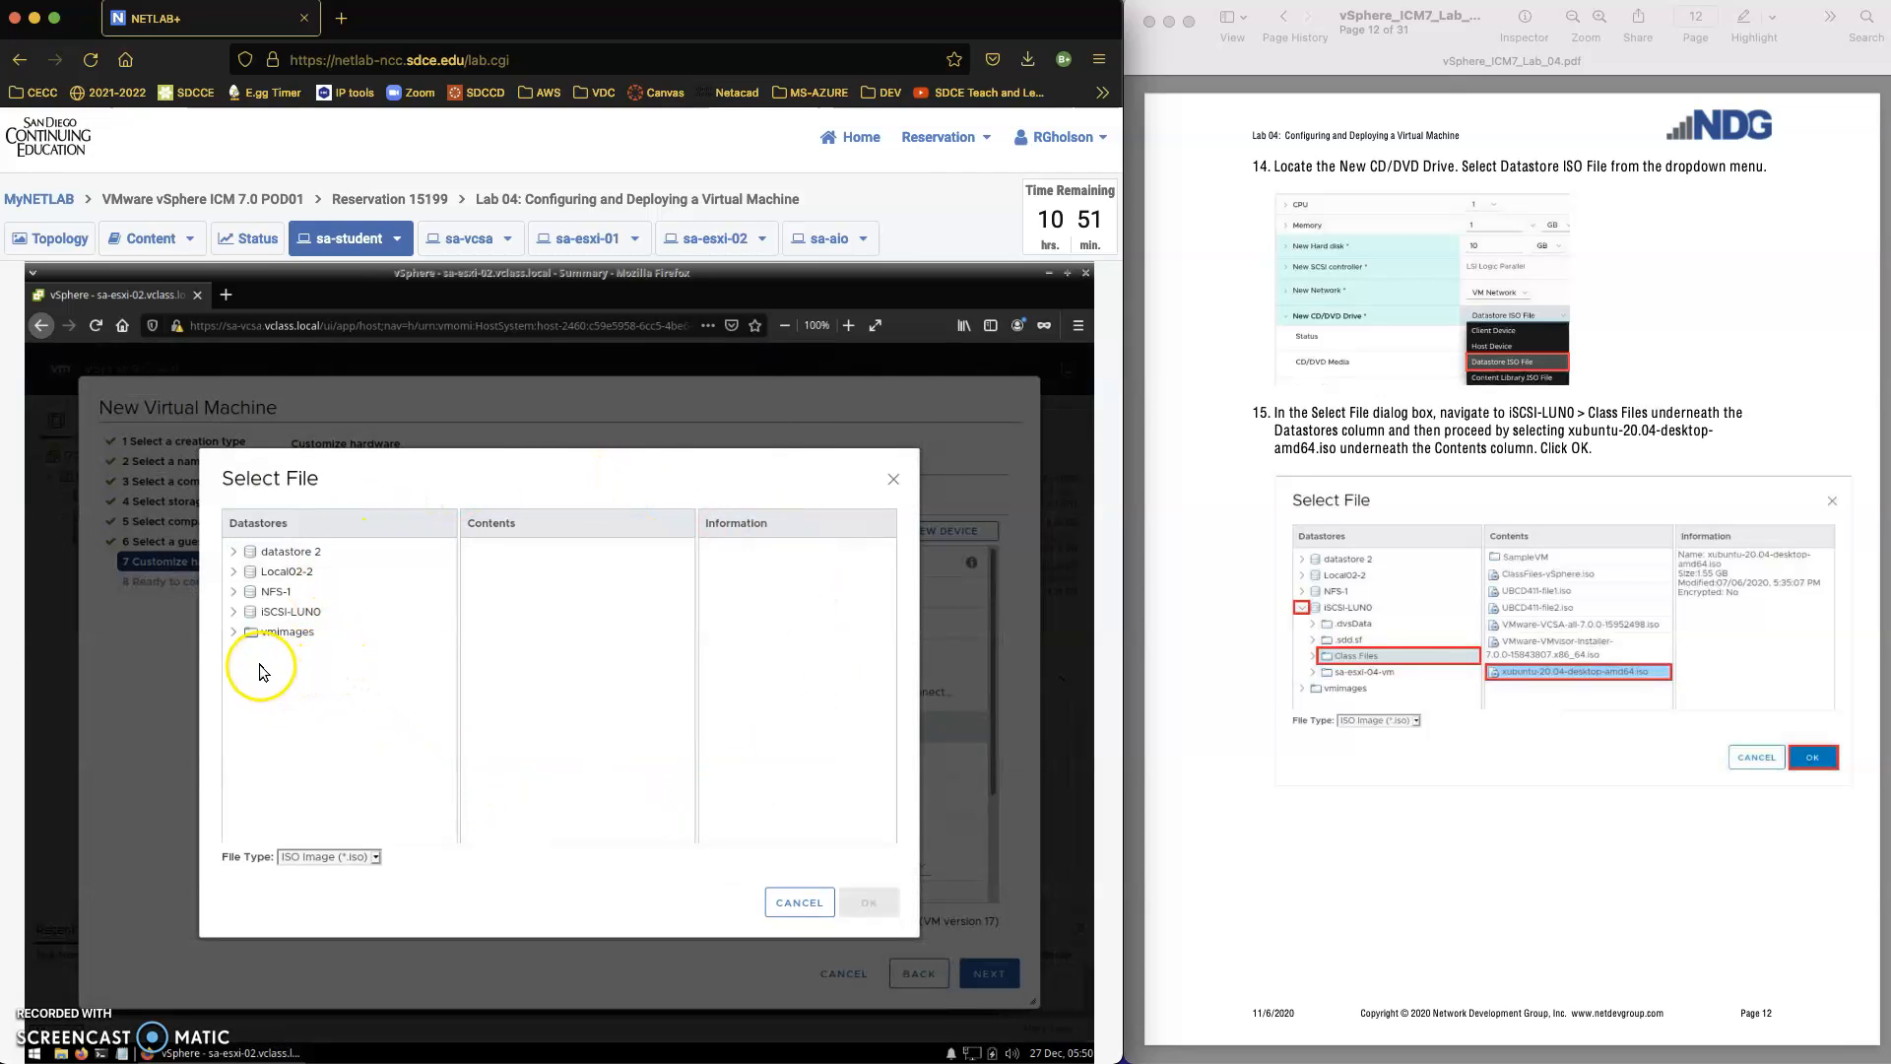
# - Choose xubuntu-20.04-desktop-amd64.iso from the Class Files folder on the iSCSI-LUN0 datastore as the CD/DVD media
pyautogui.click(278, 613)
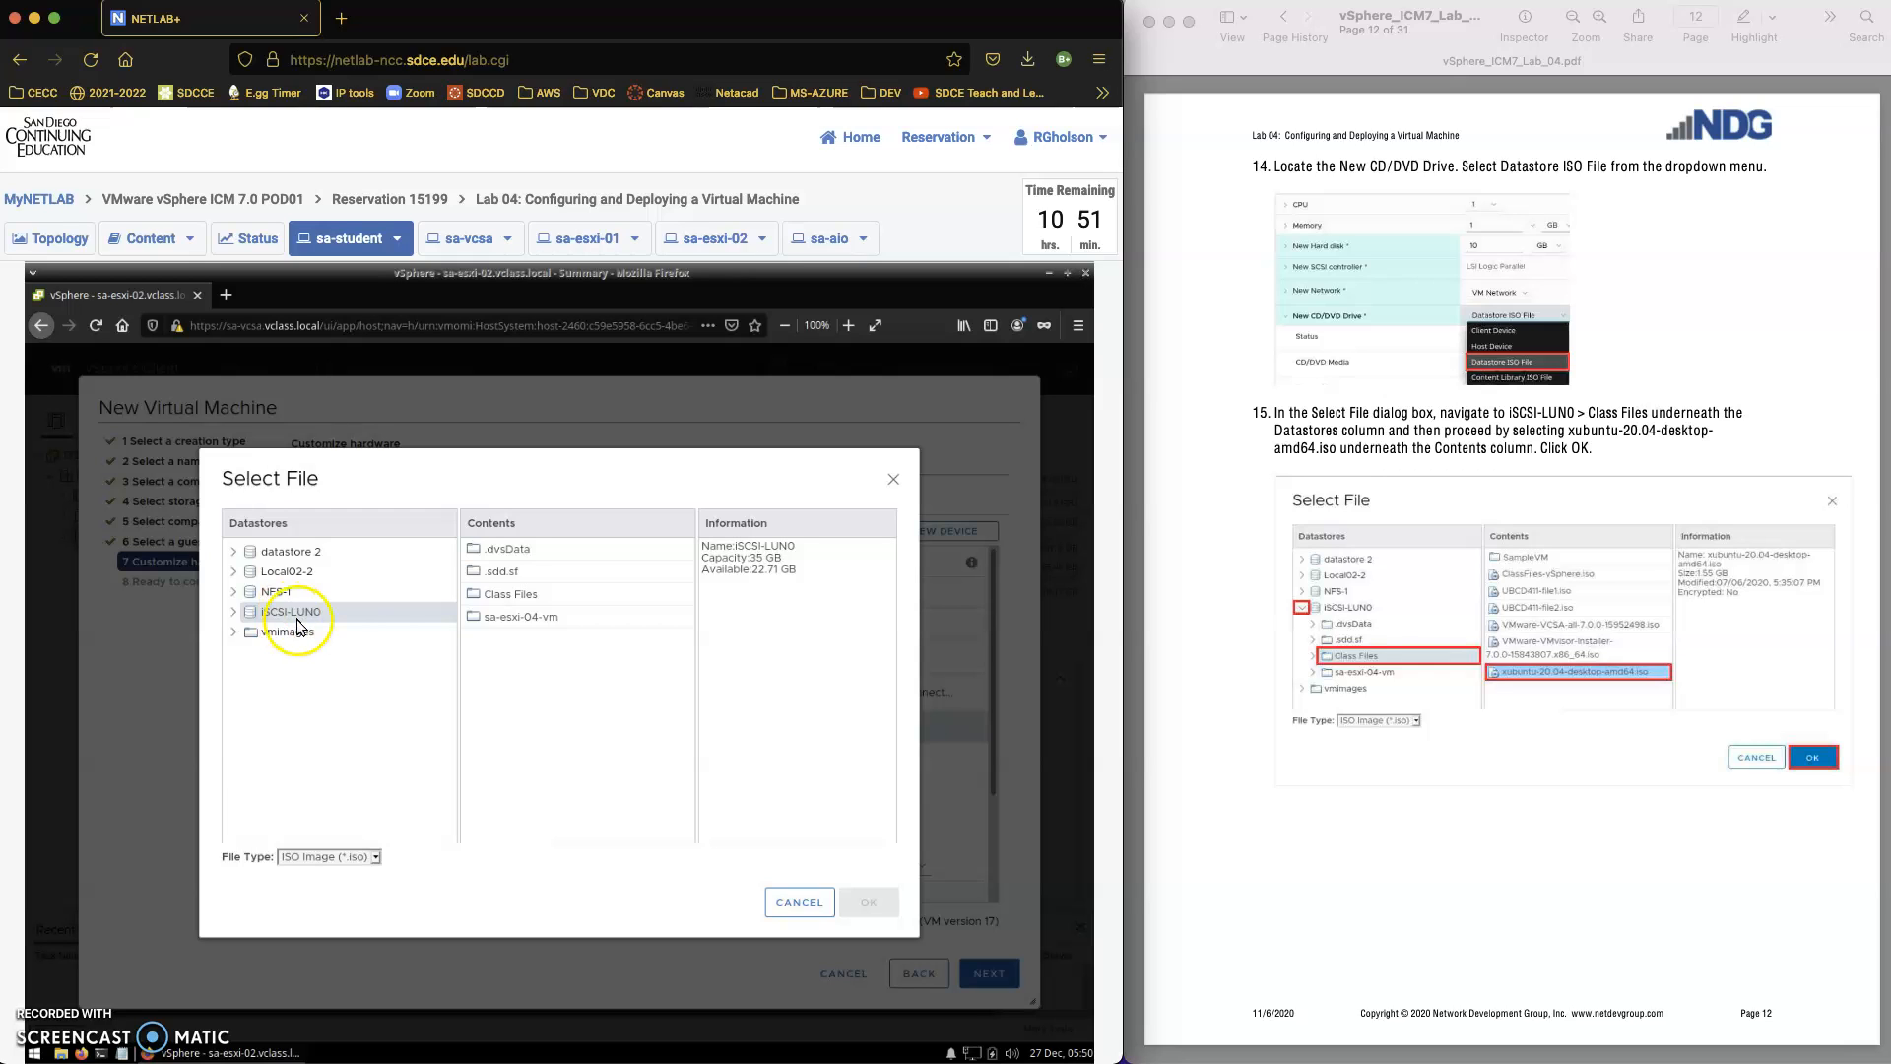
pyautogui.click(510, 595)
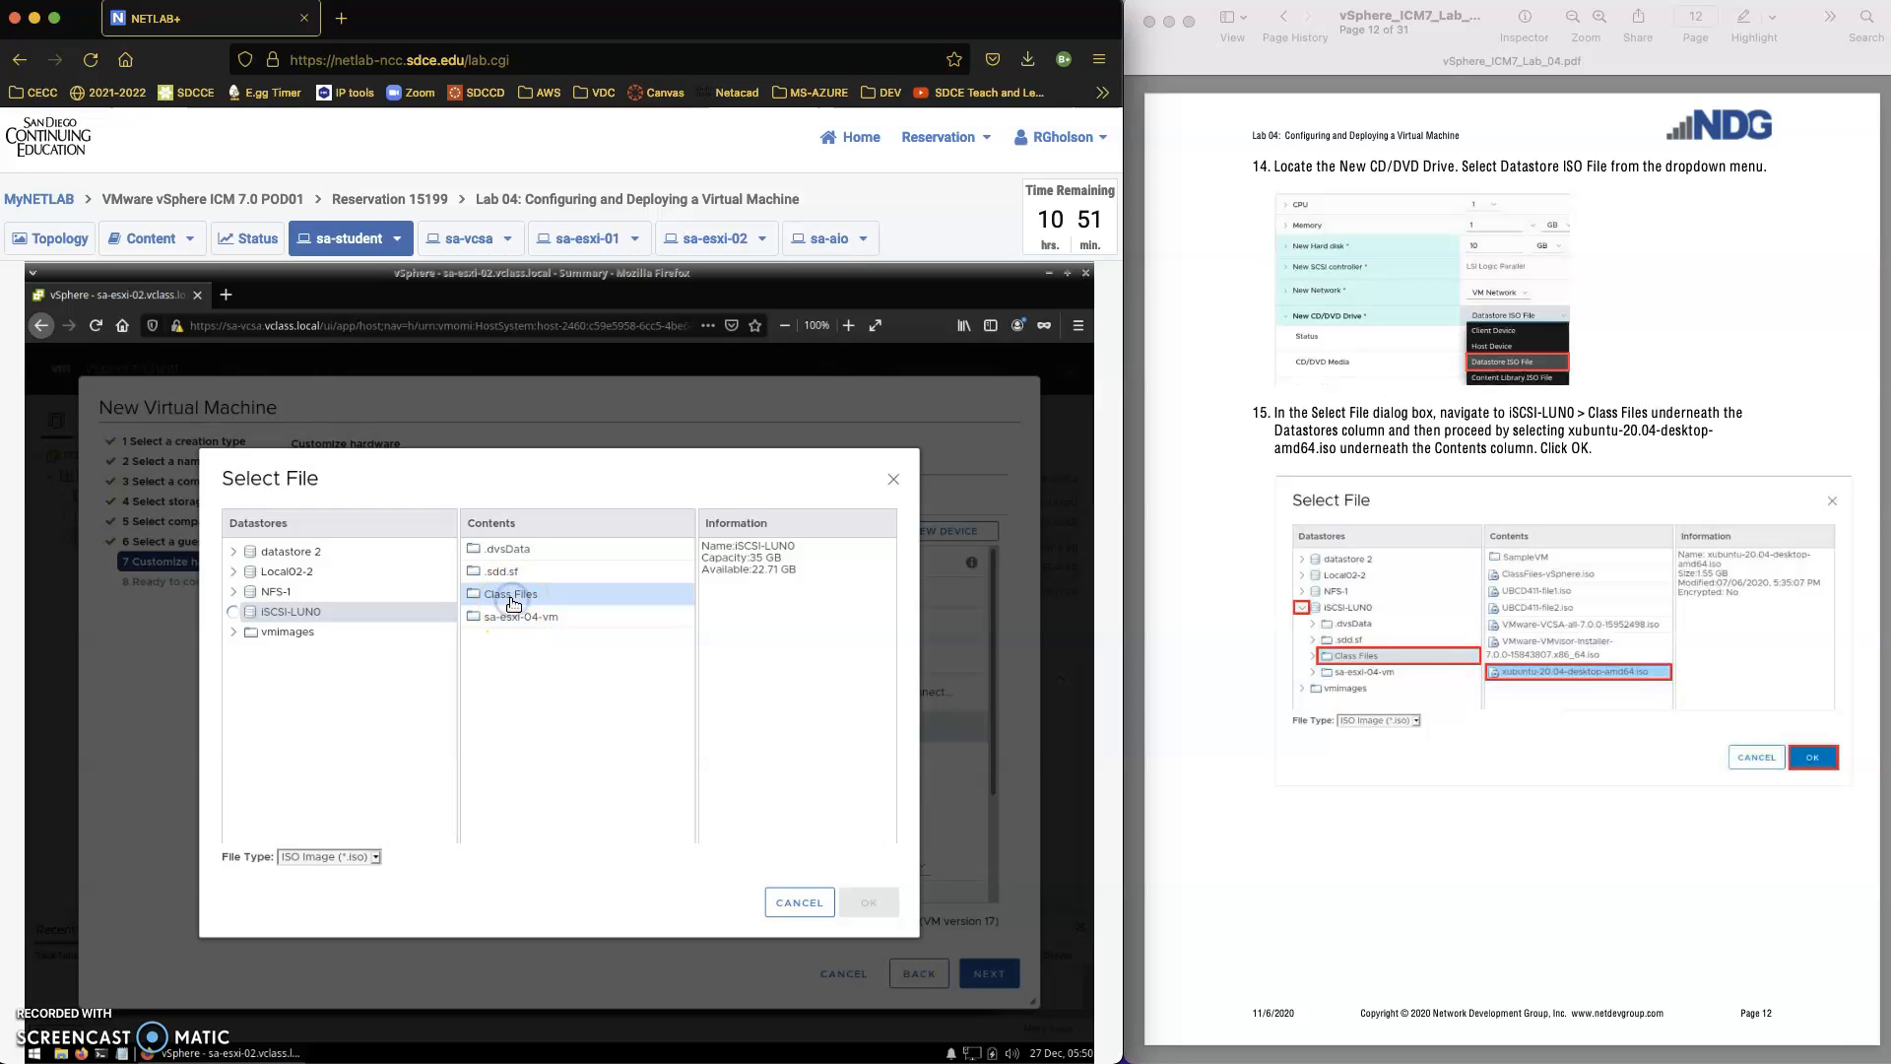
pyautogui.doubleClick(512, 604)
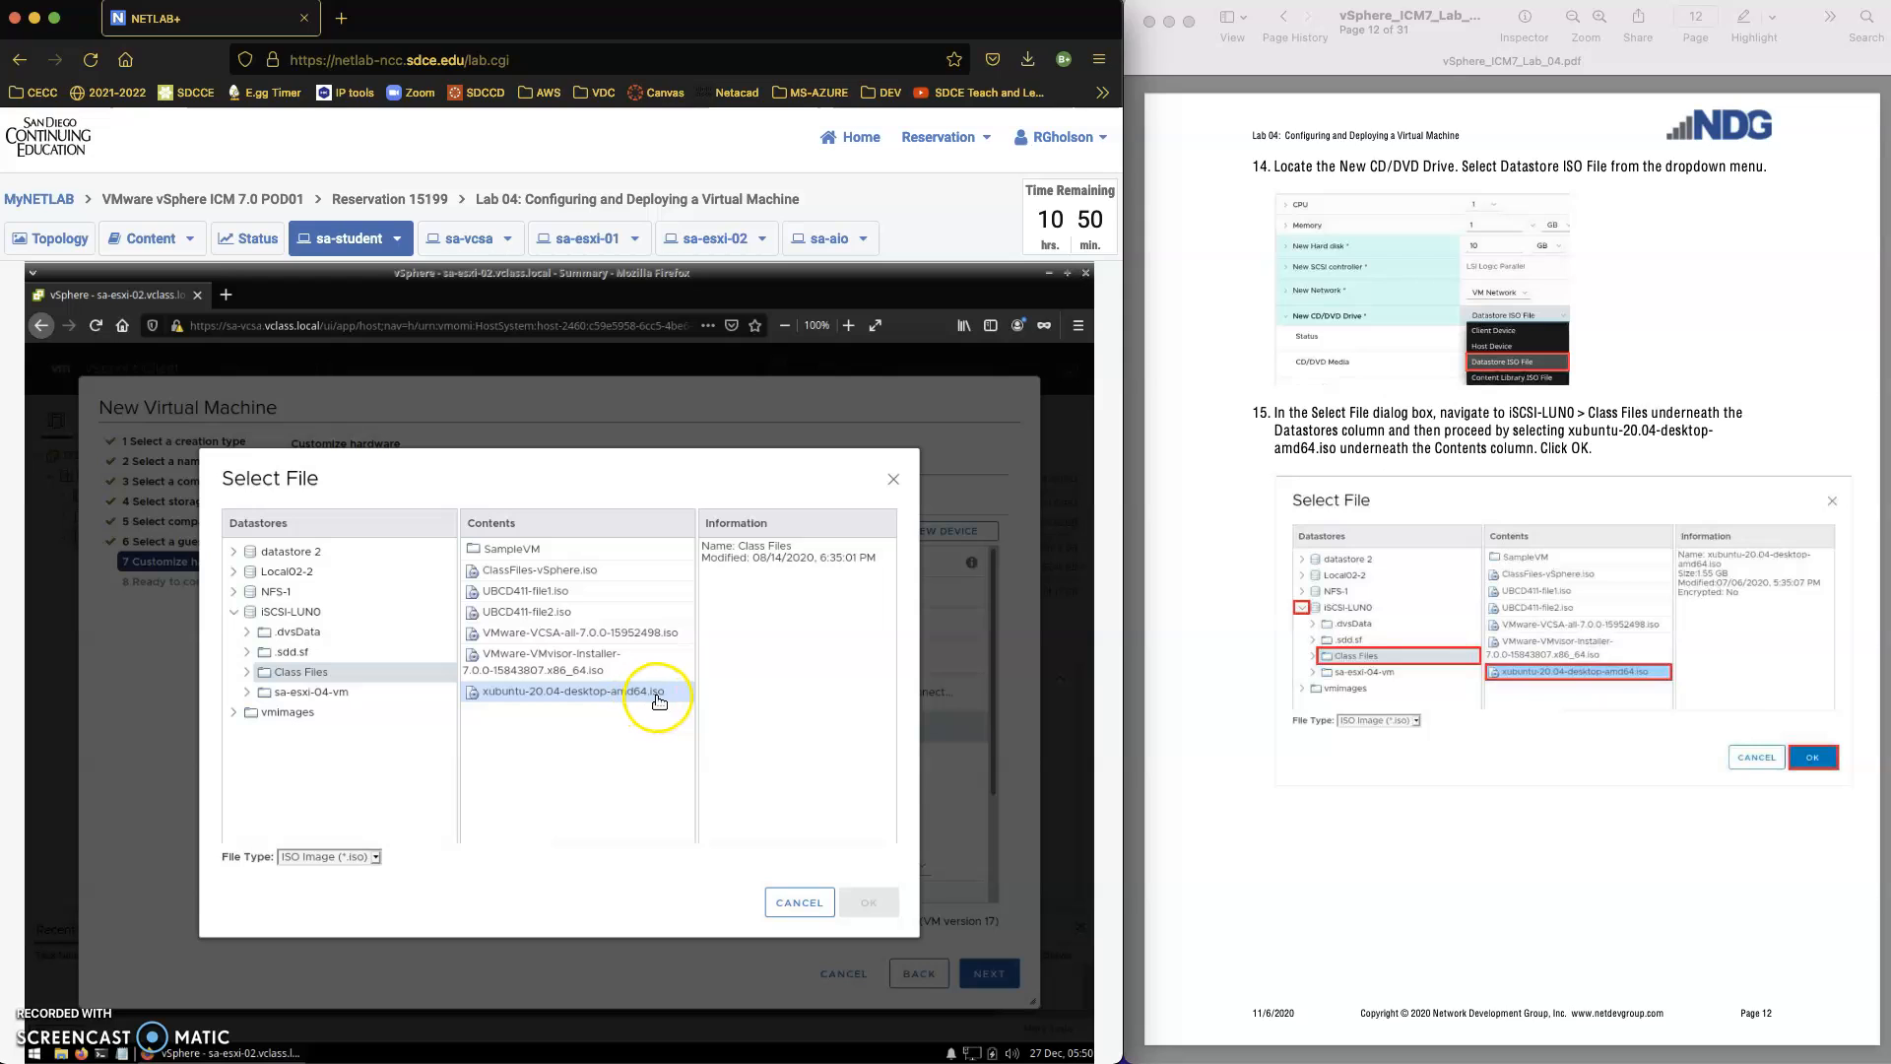
pyautogui.click(581, 690)
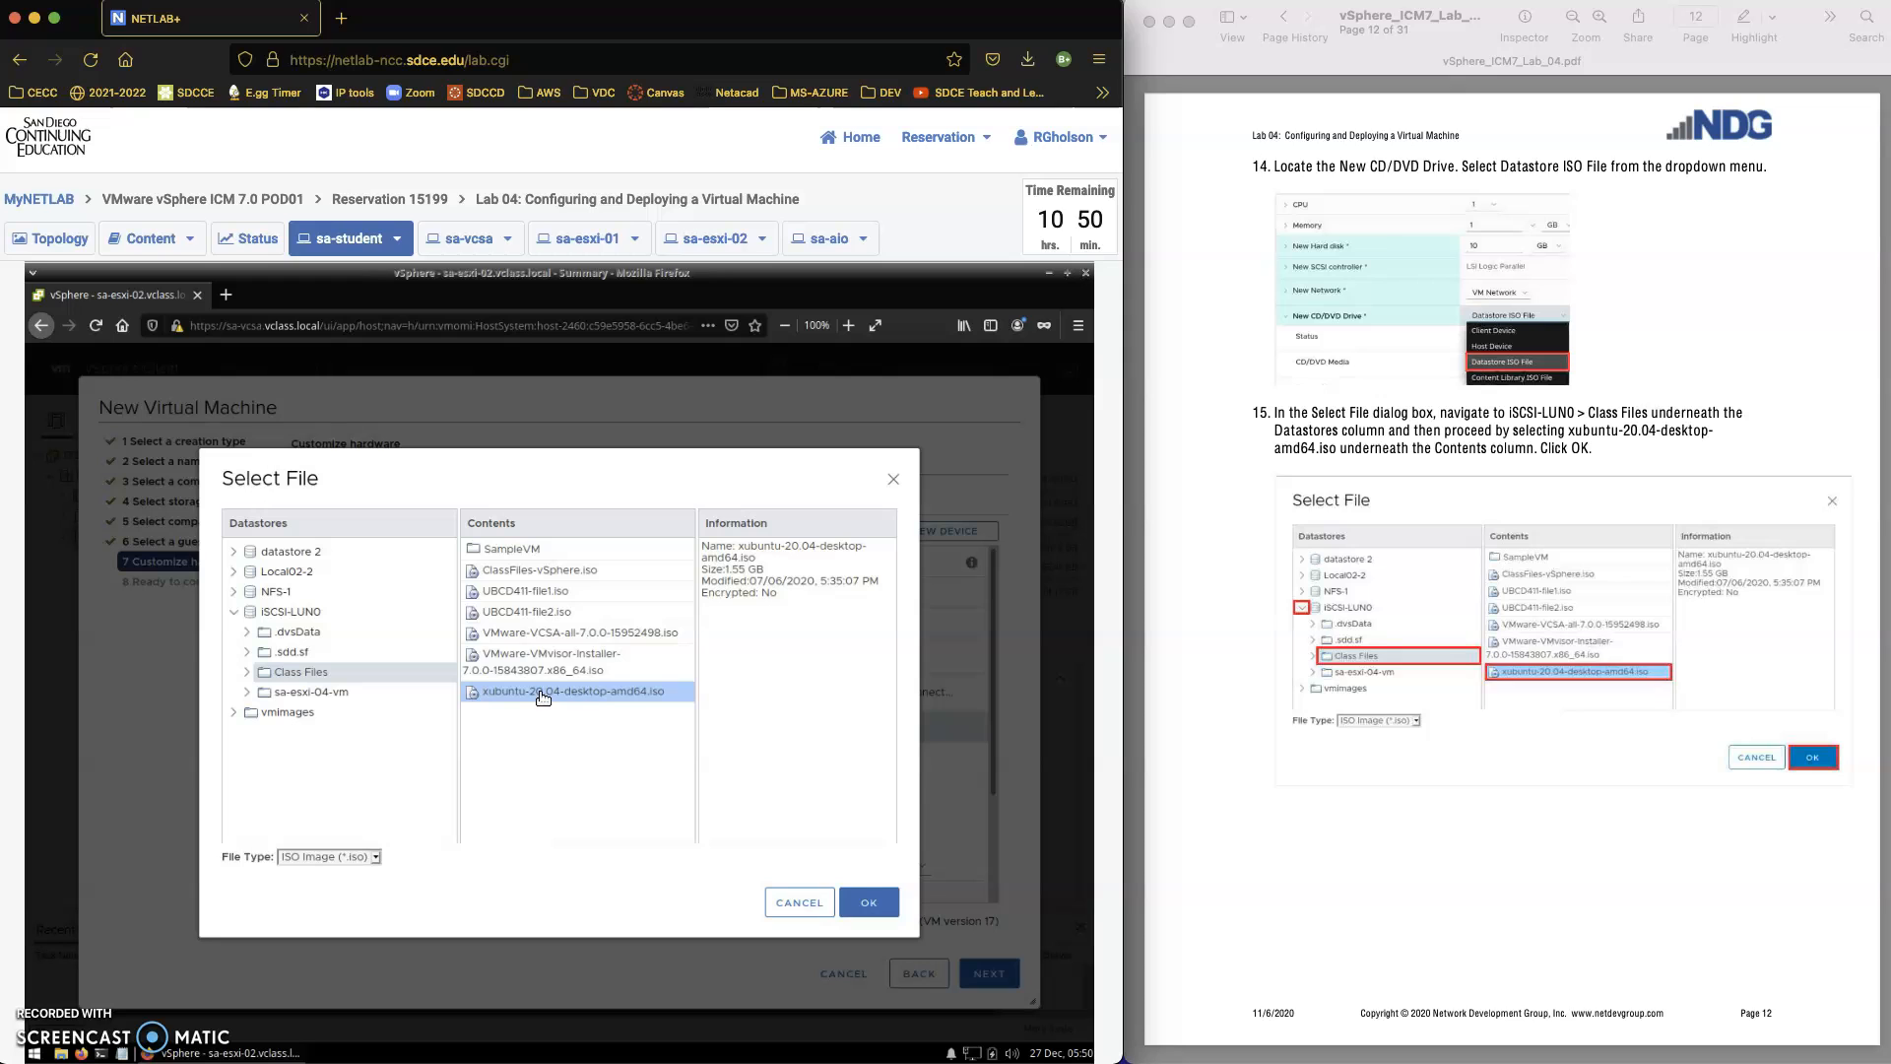
pyautogui.click(864, 903)
# - Enable Connect At Power On for the new CD/DVD drive, and finish creating the virtual machine after reviewing its settings
pyautogui.scroll(-3, 1353, 837)
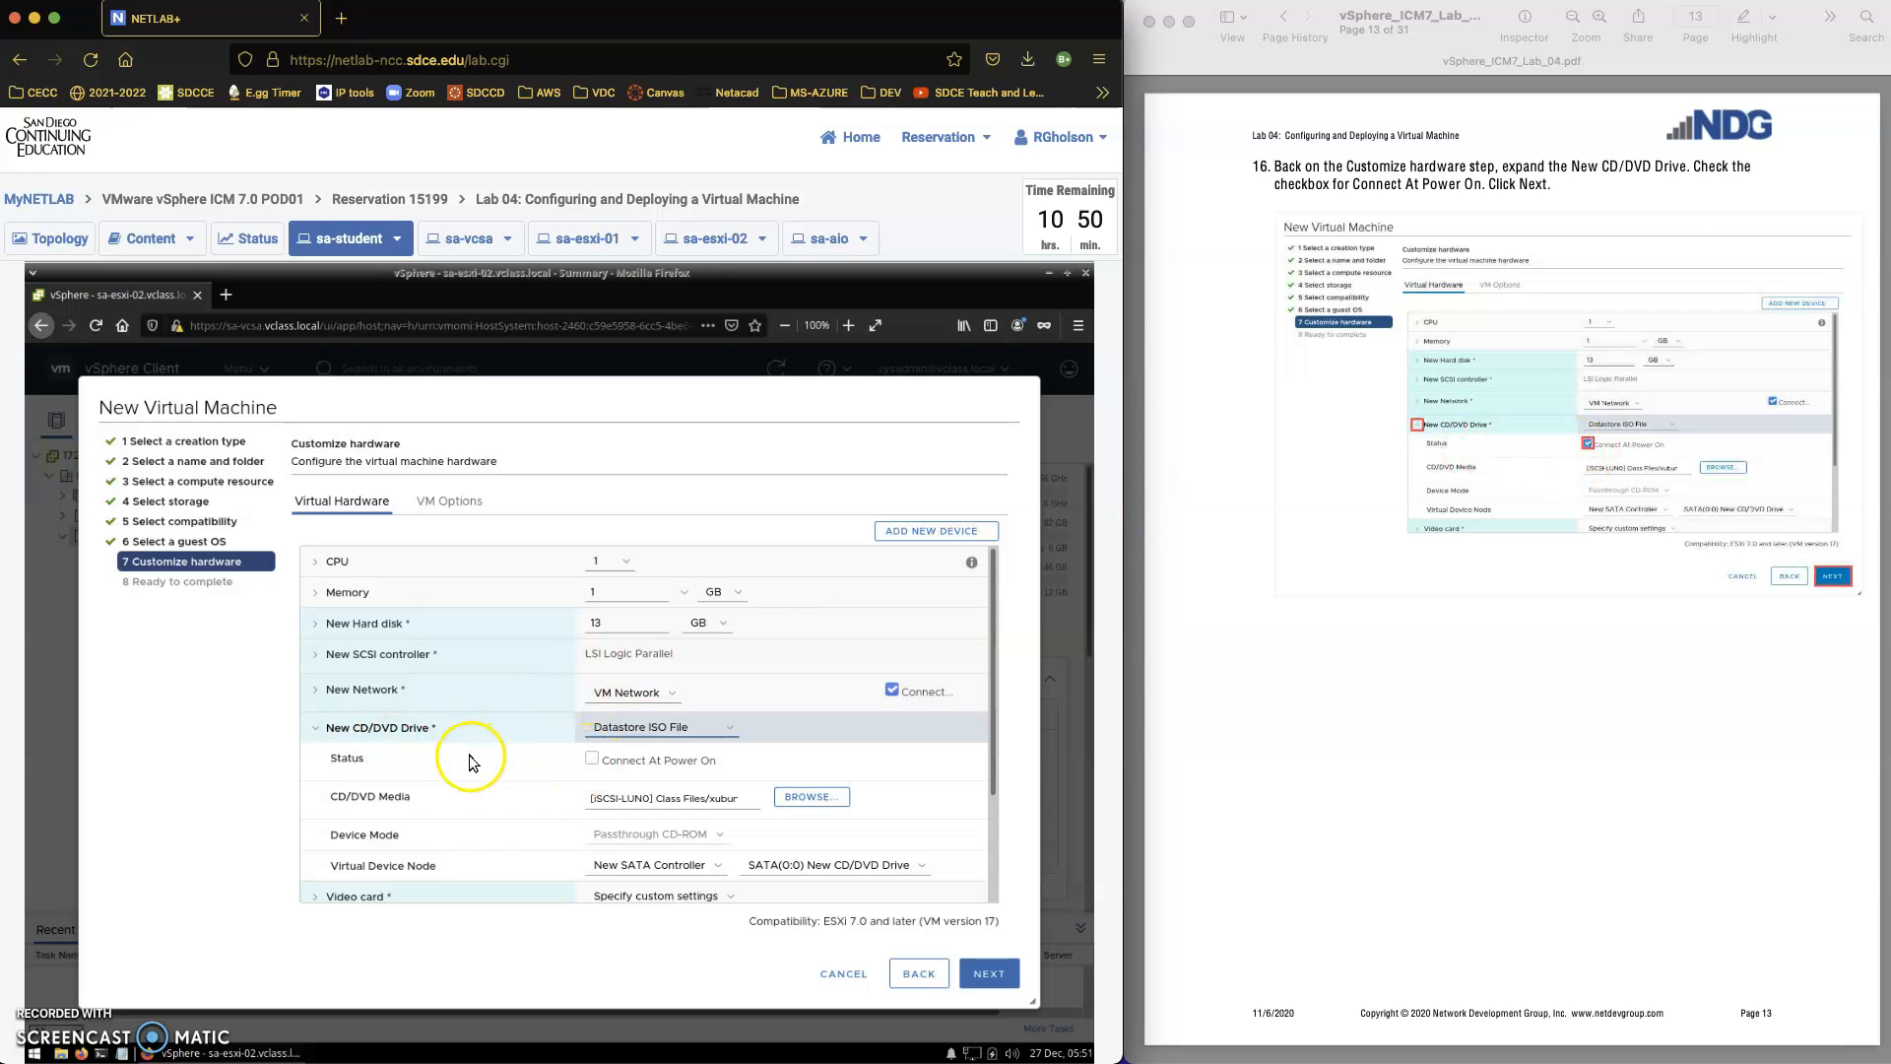
pyautogui.click(592, 762)
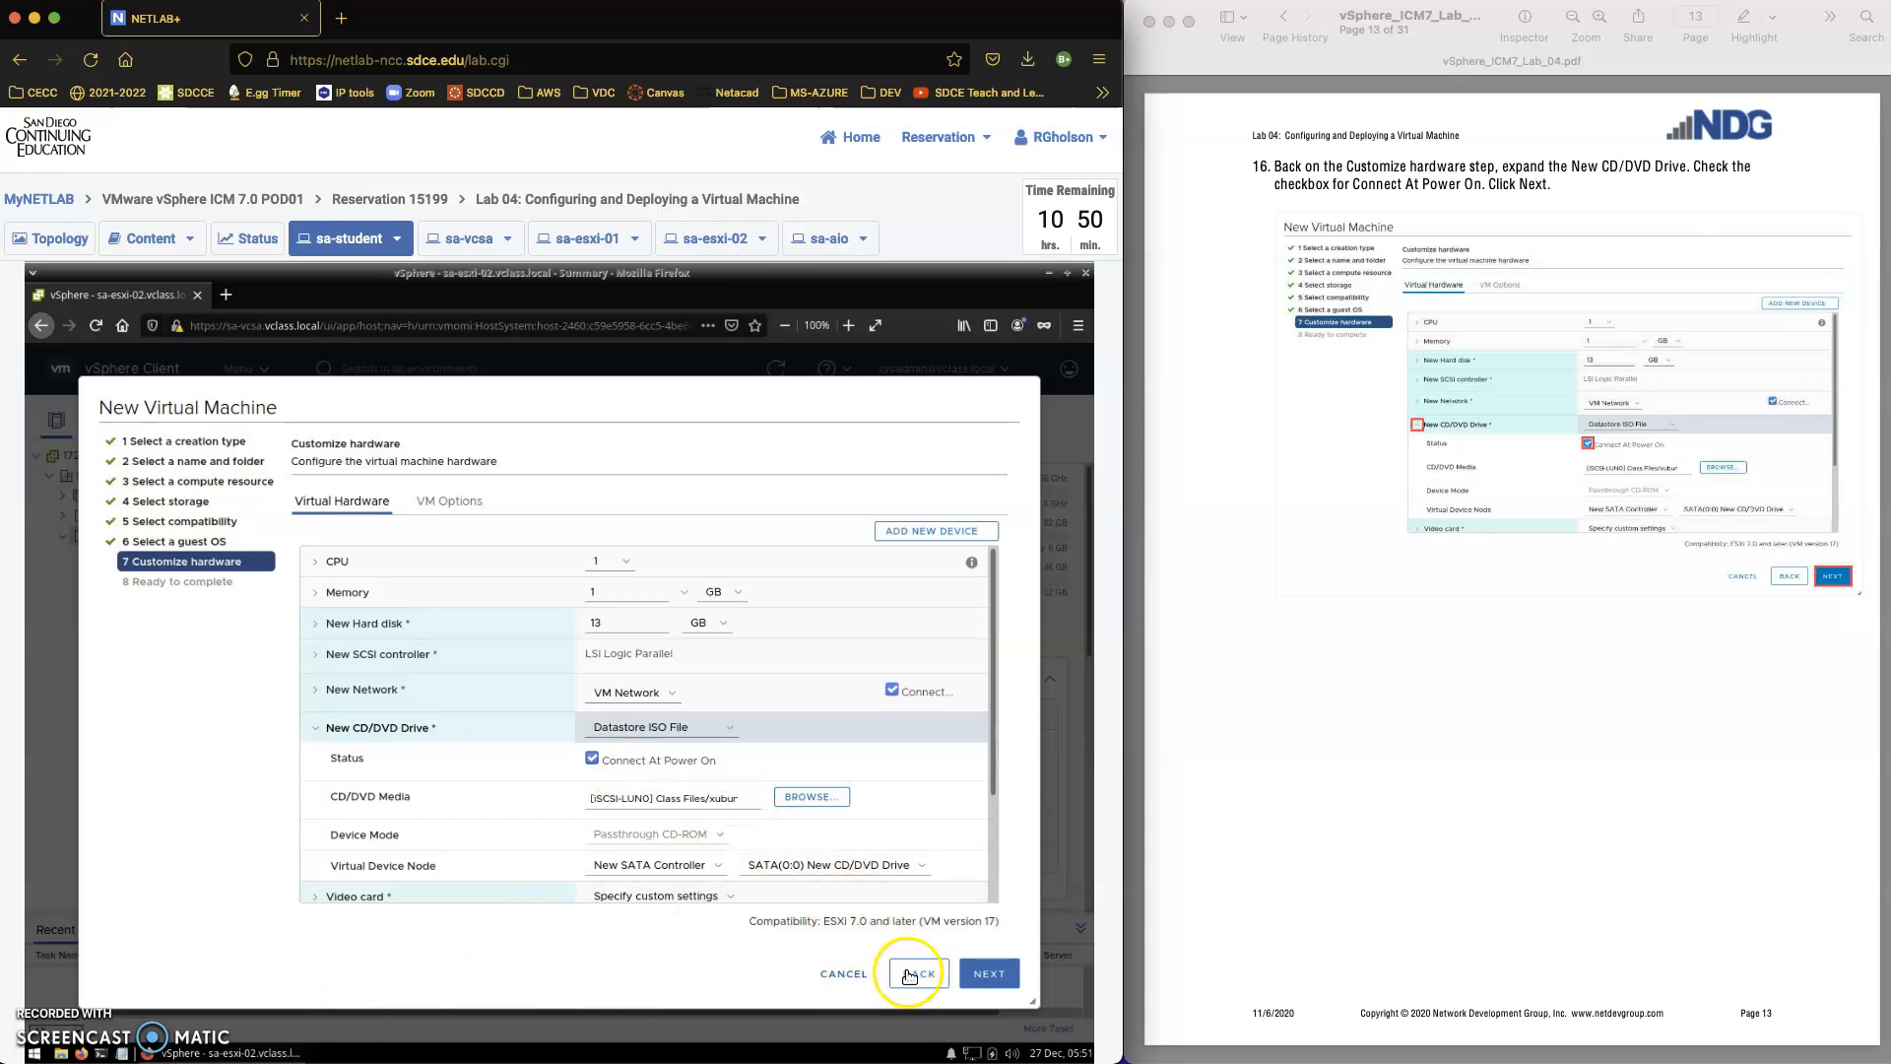
pyautogui.click(989, 974)
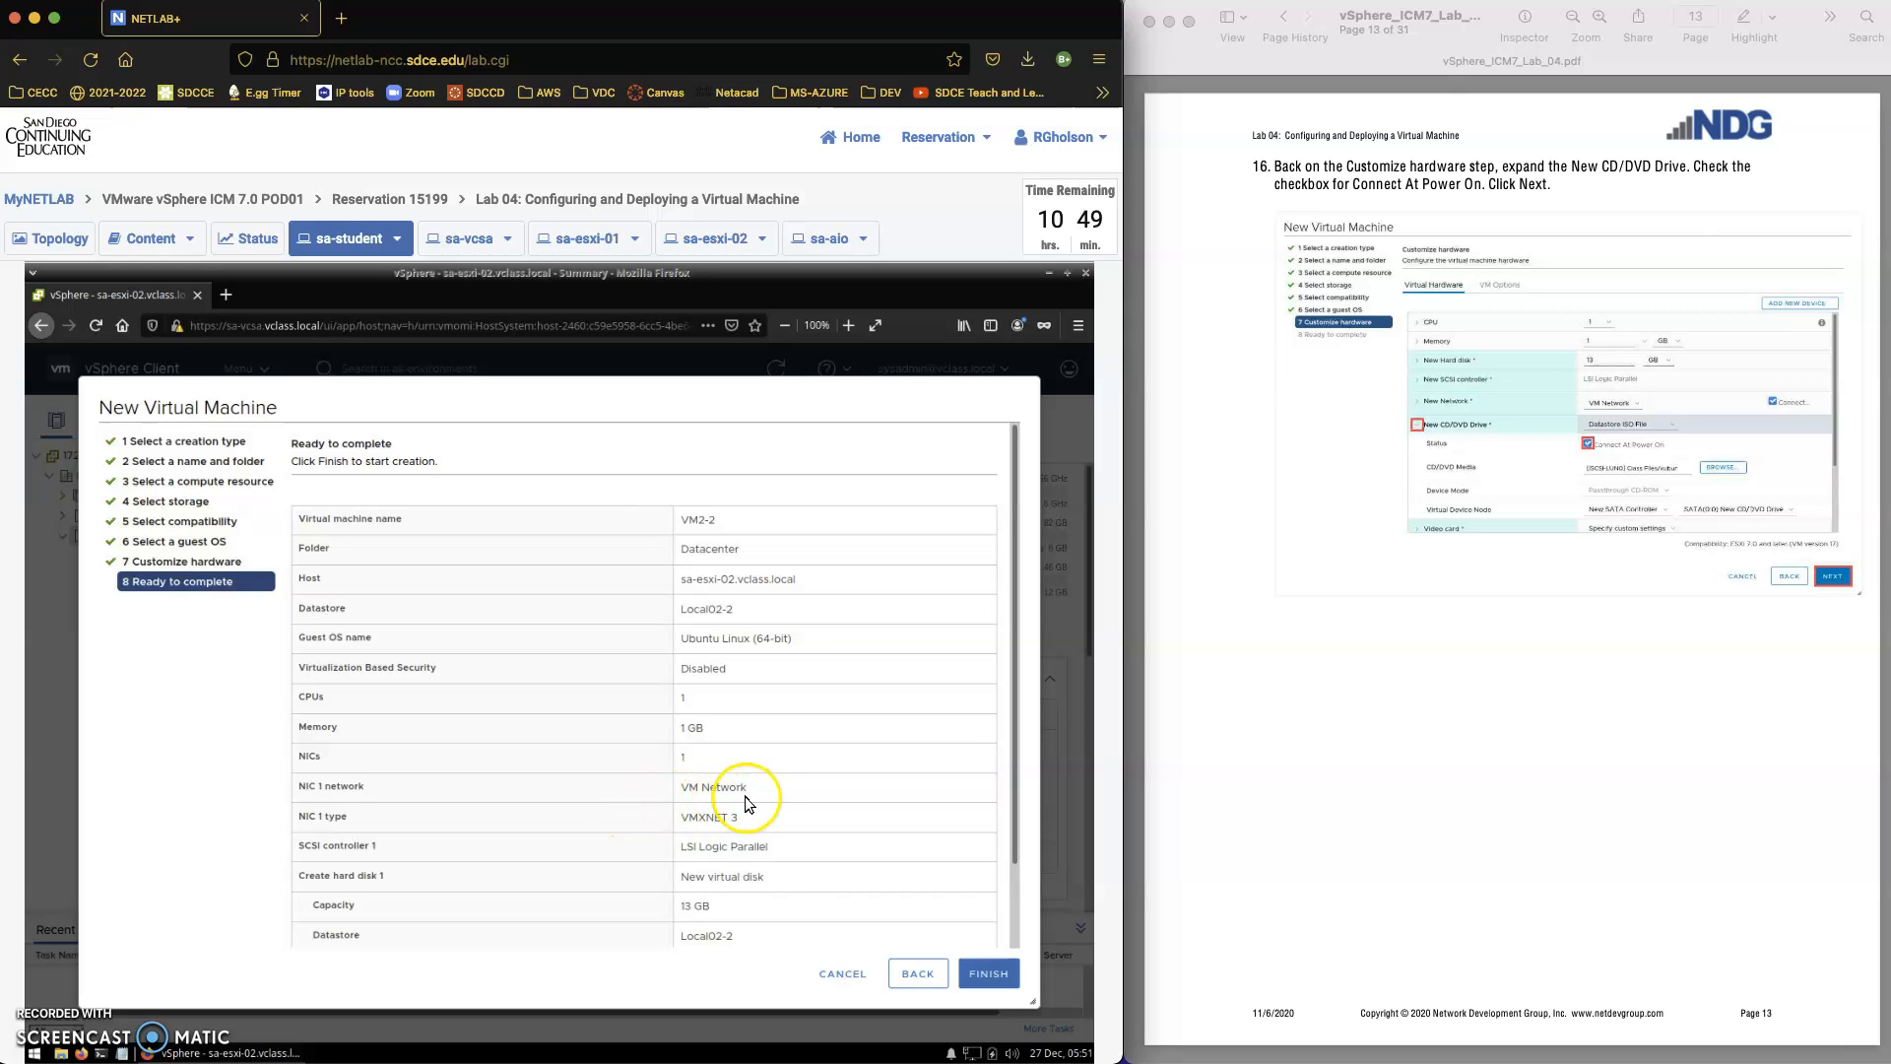
pyautogui.scroll(-2, 765, 873)
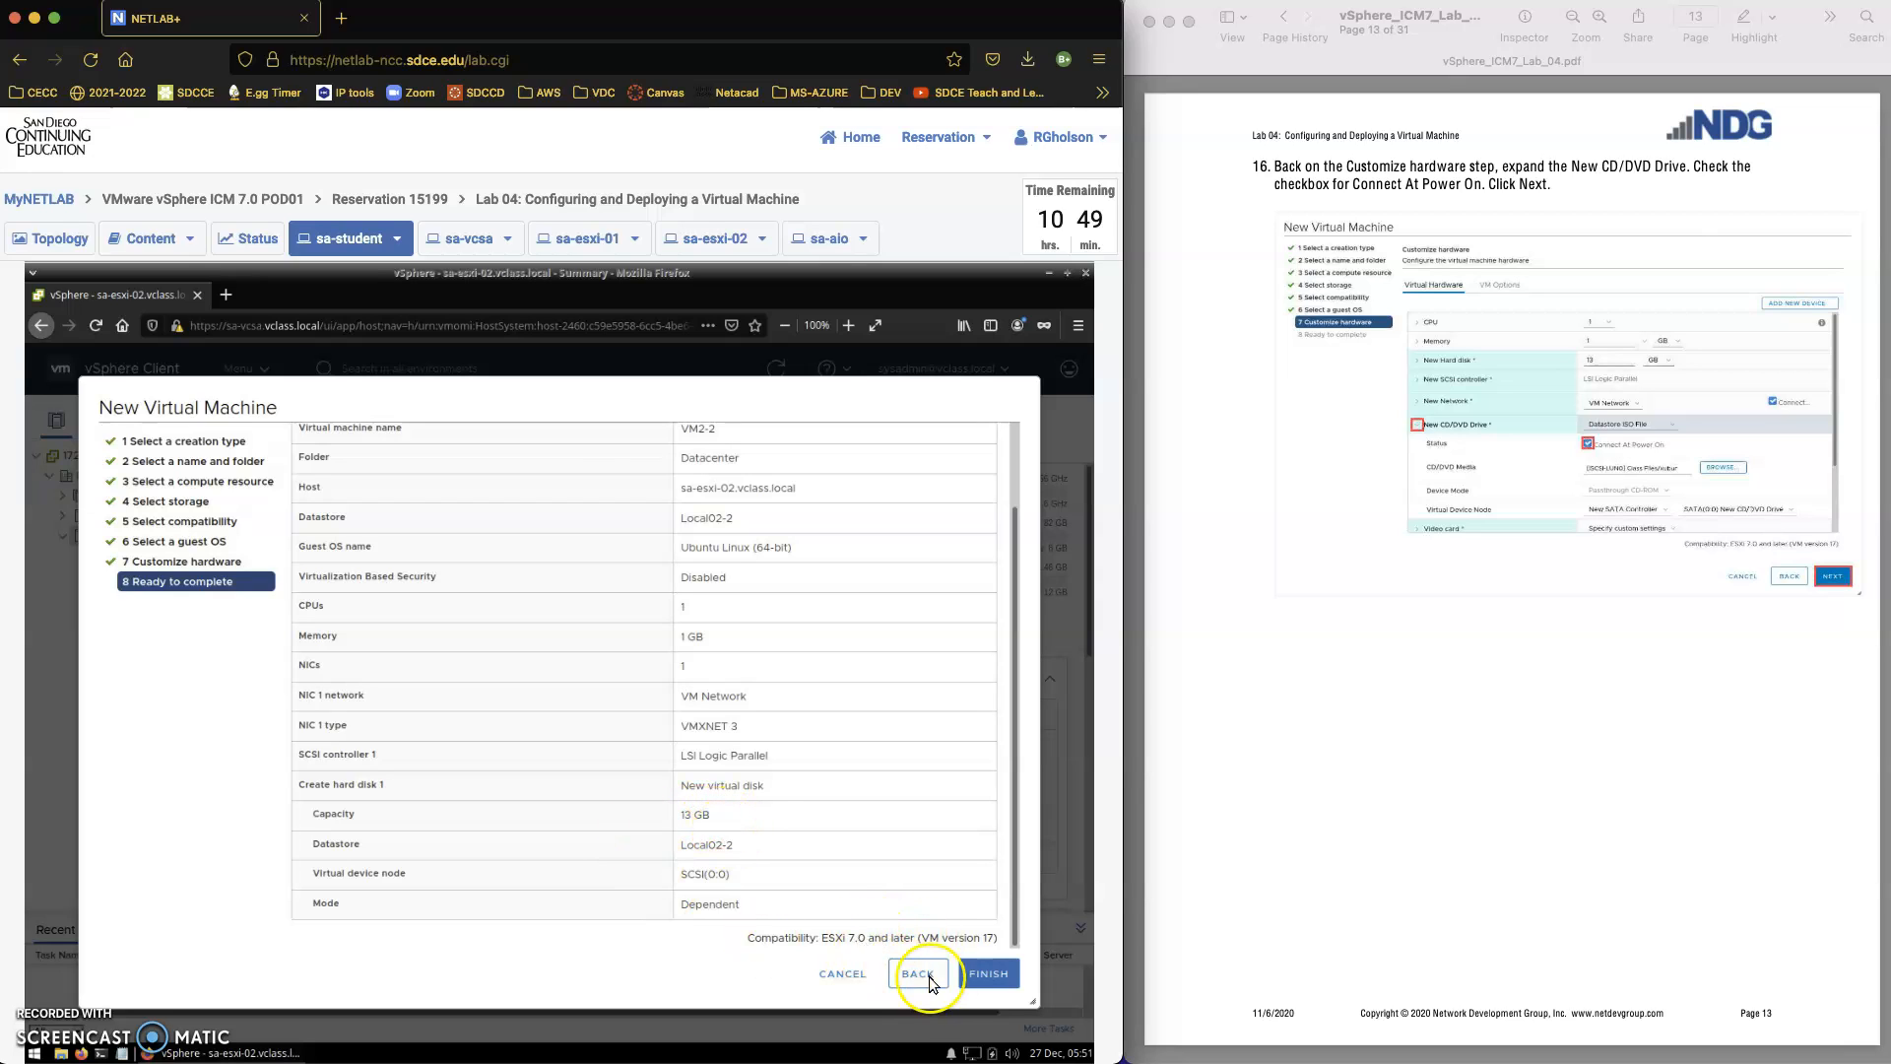
pyautogui.click(978, 985)
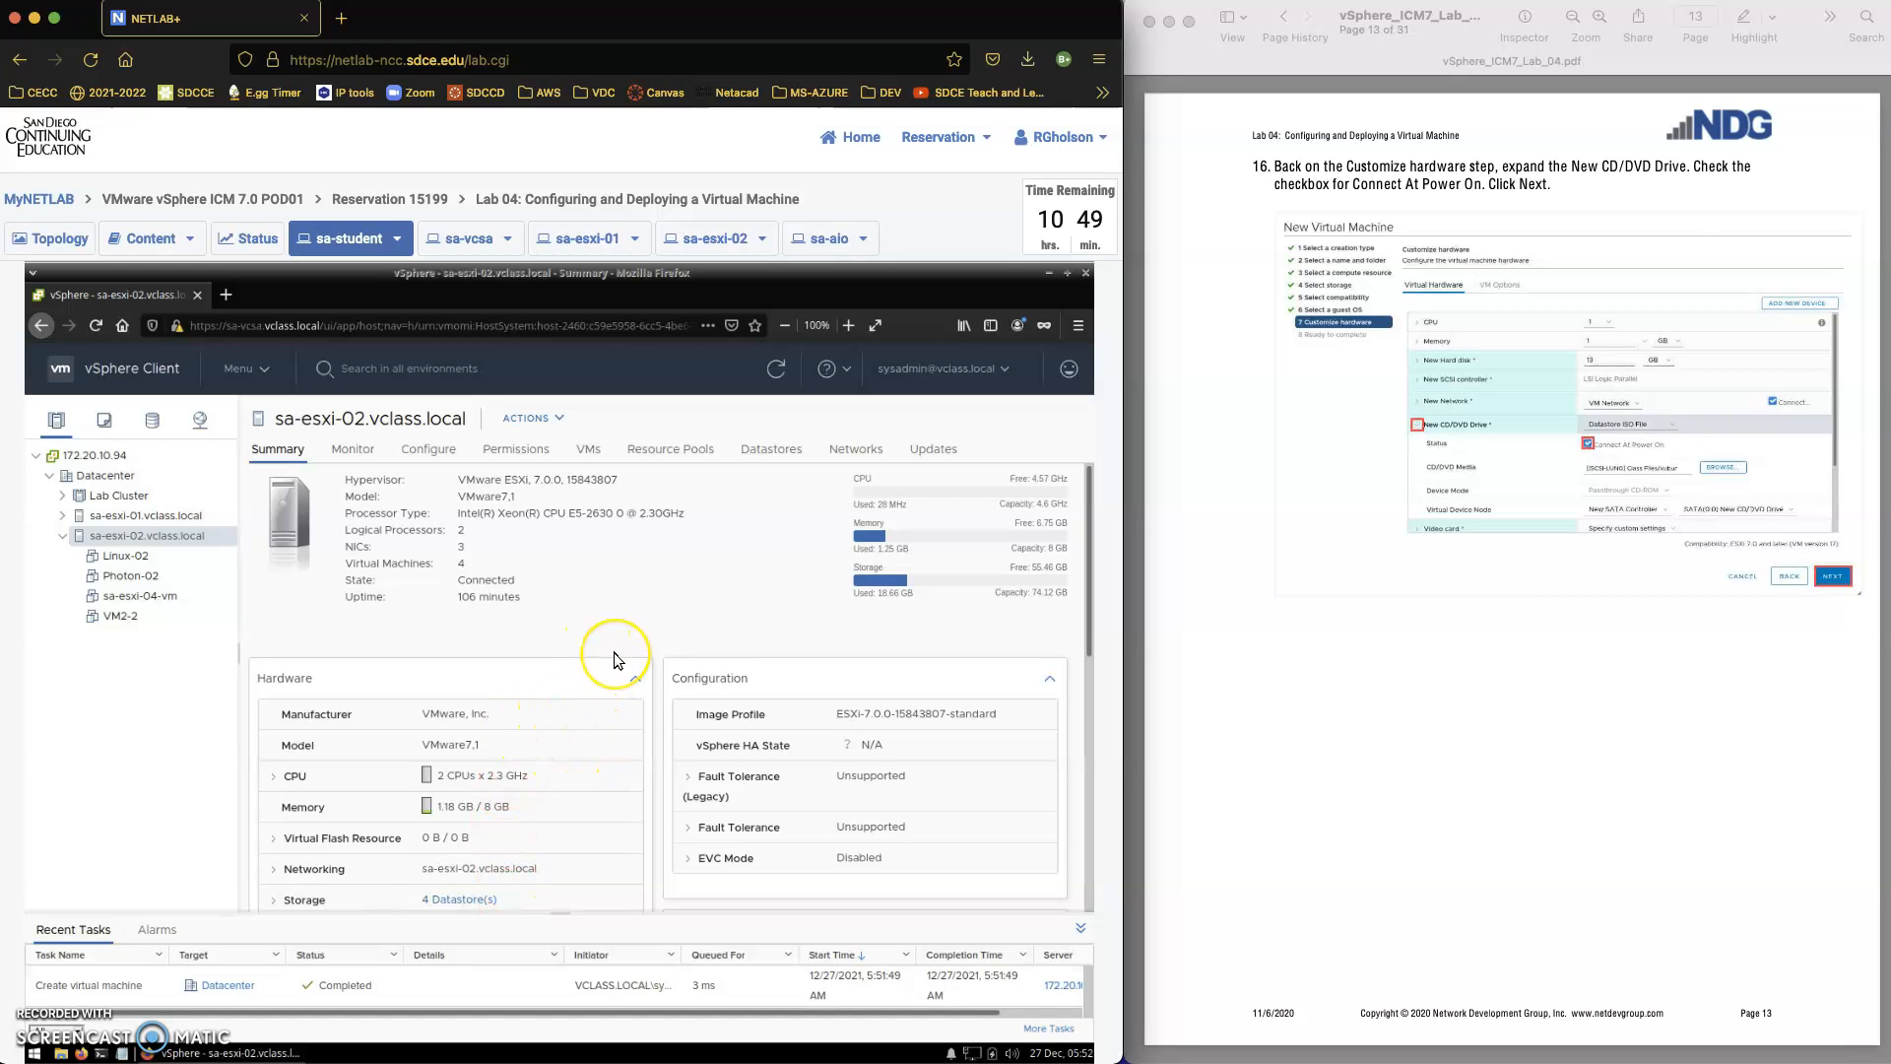
# - Examine VM2-2's summary, including its guest OS and virtual hardware, and compare it with the lab guide
pyautogui.click(126, 617)
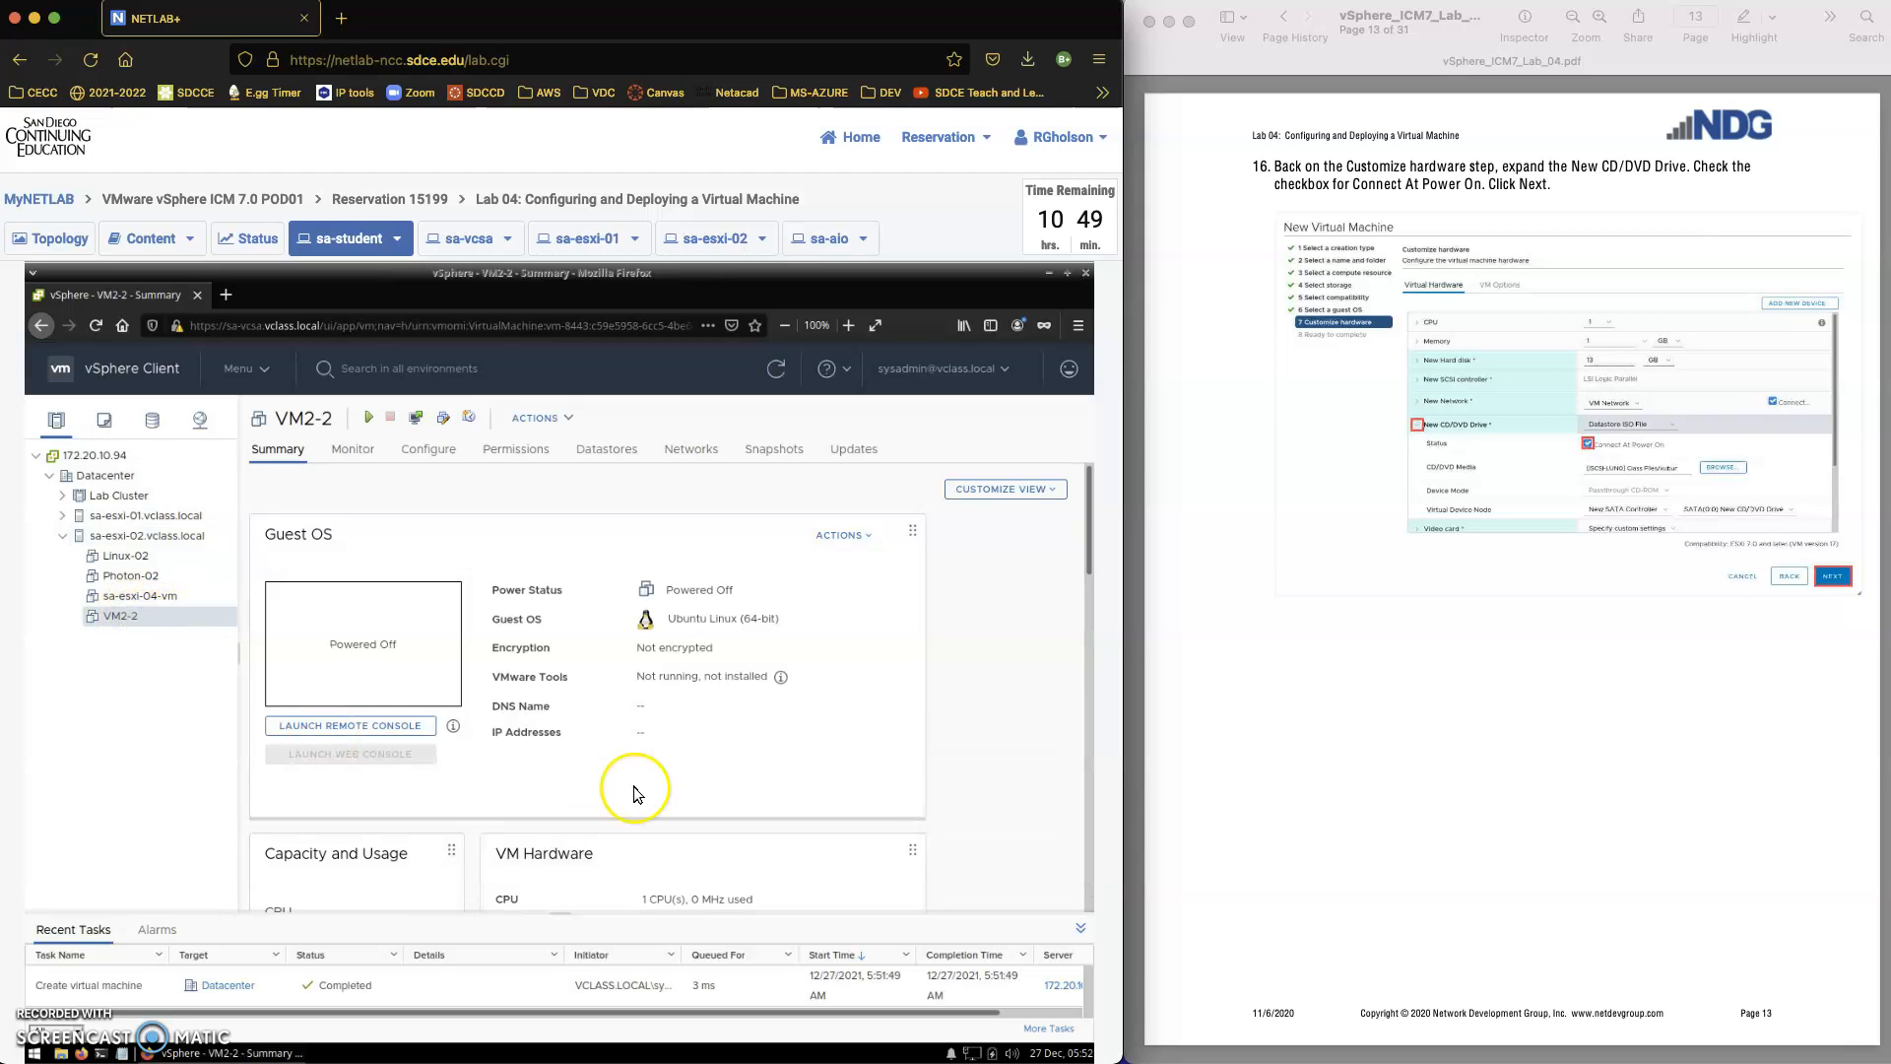
pyautogui.scroll(-3, 636, 786)
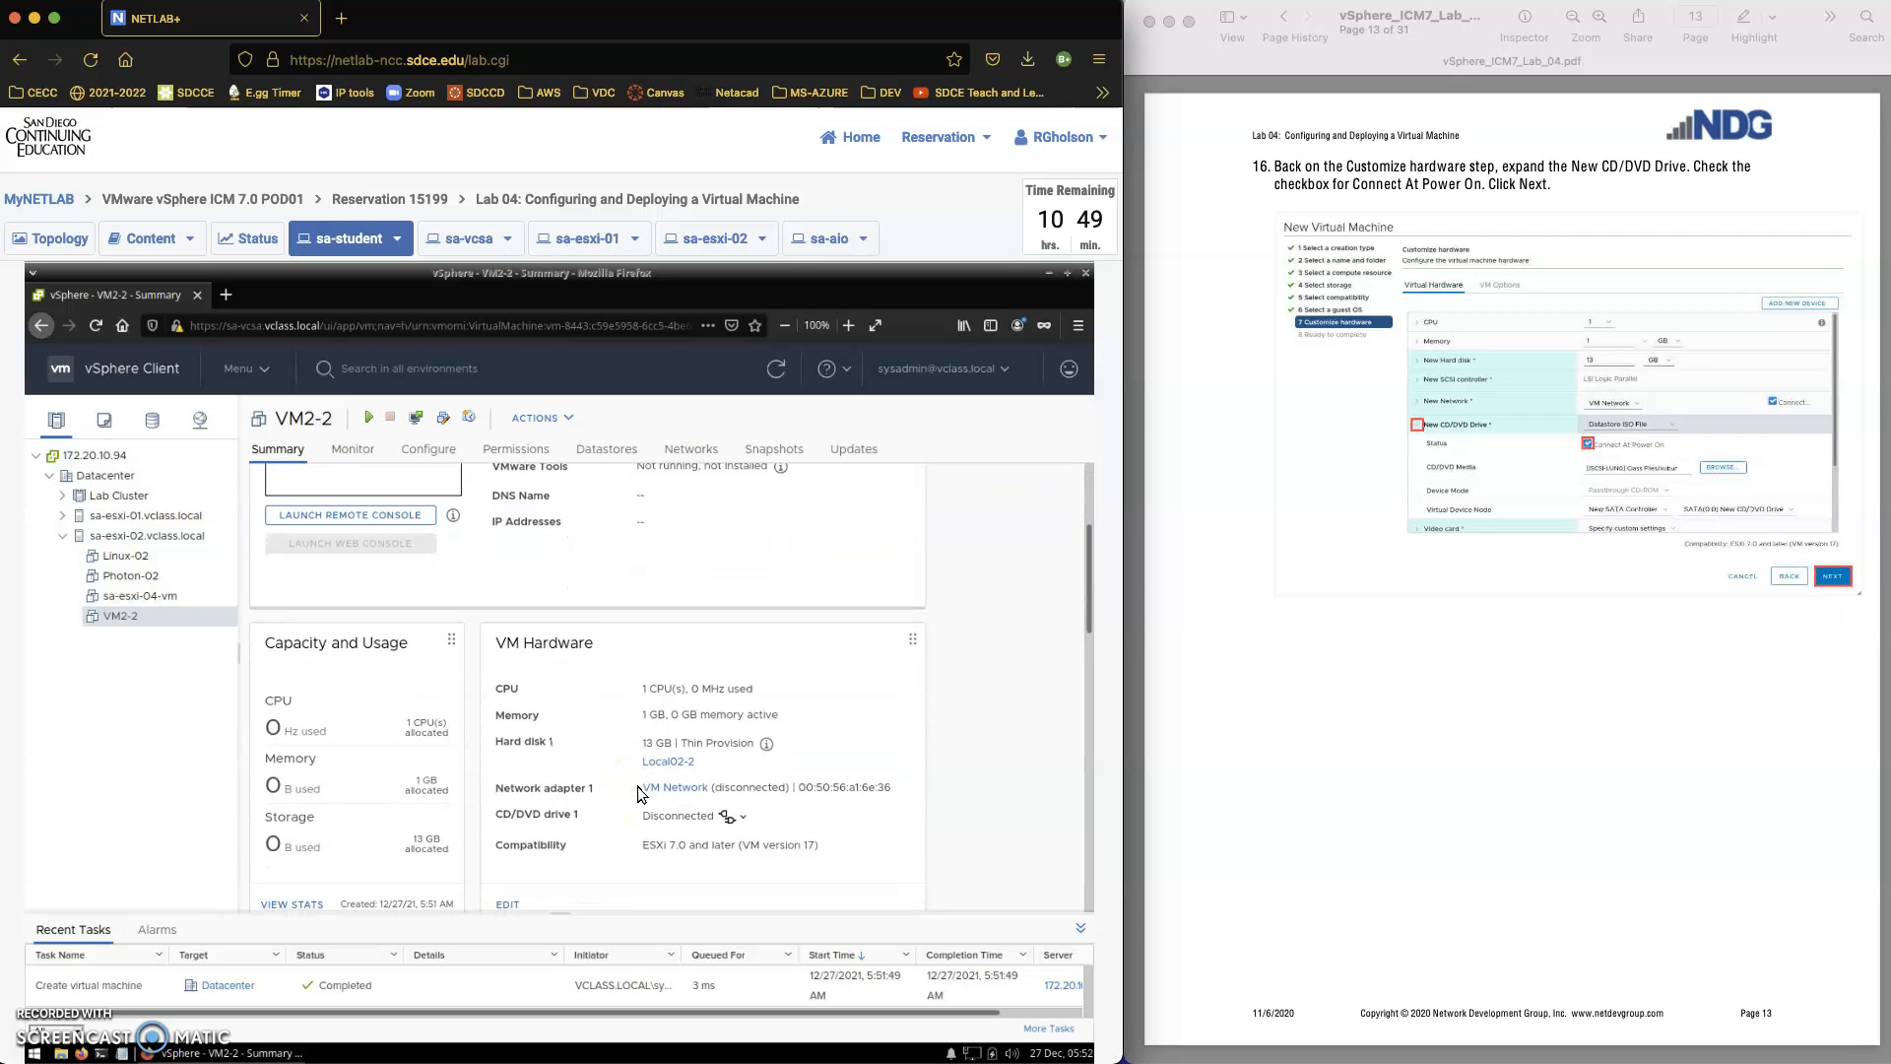
pyautogui.scroll(3, 636, 788)
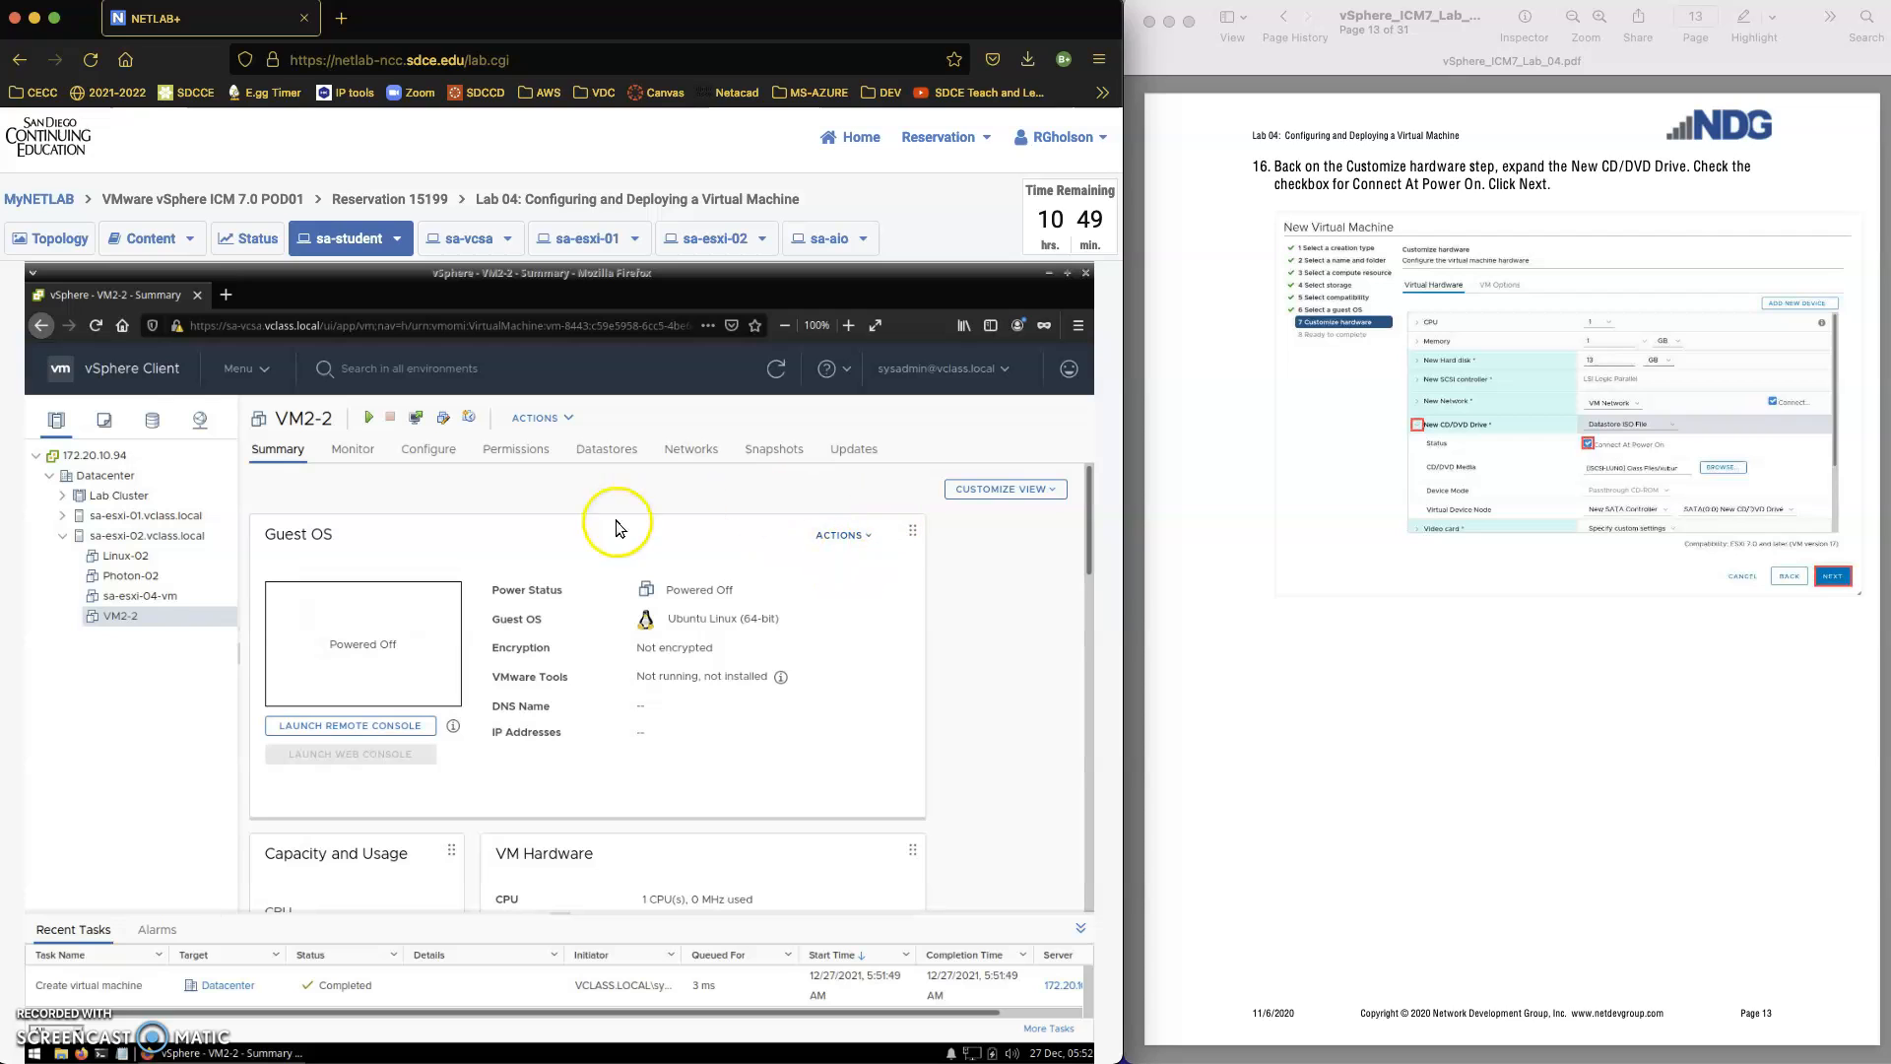
pyautogui.scroll(-1, 1334, 700)
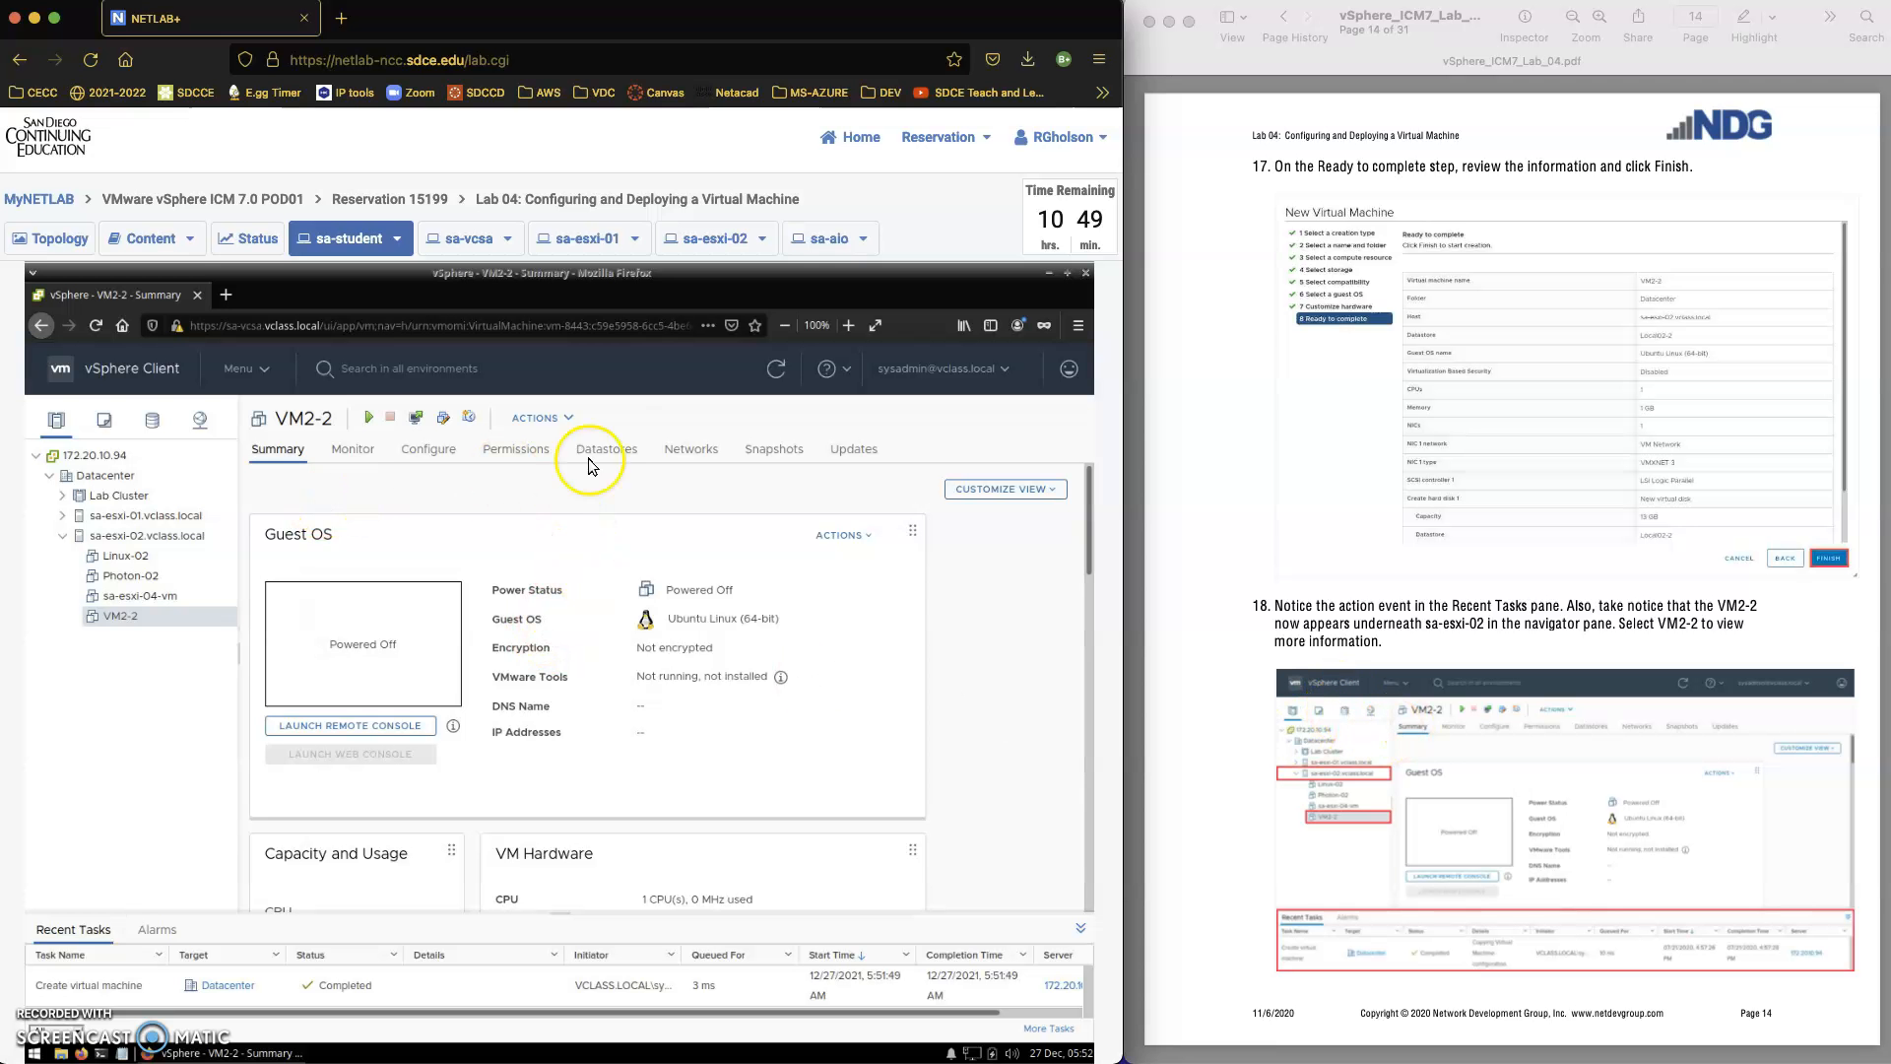
# - Inspect the files in the VM2-2 folder on its Local02-2 datastore, widening the Name column to read the full file names
pyautogui.click(632, 454)
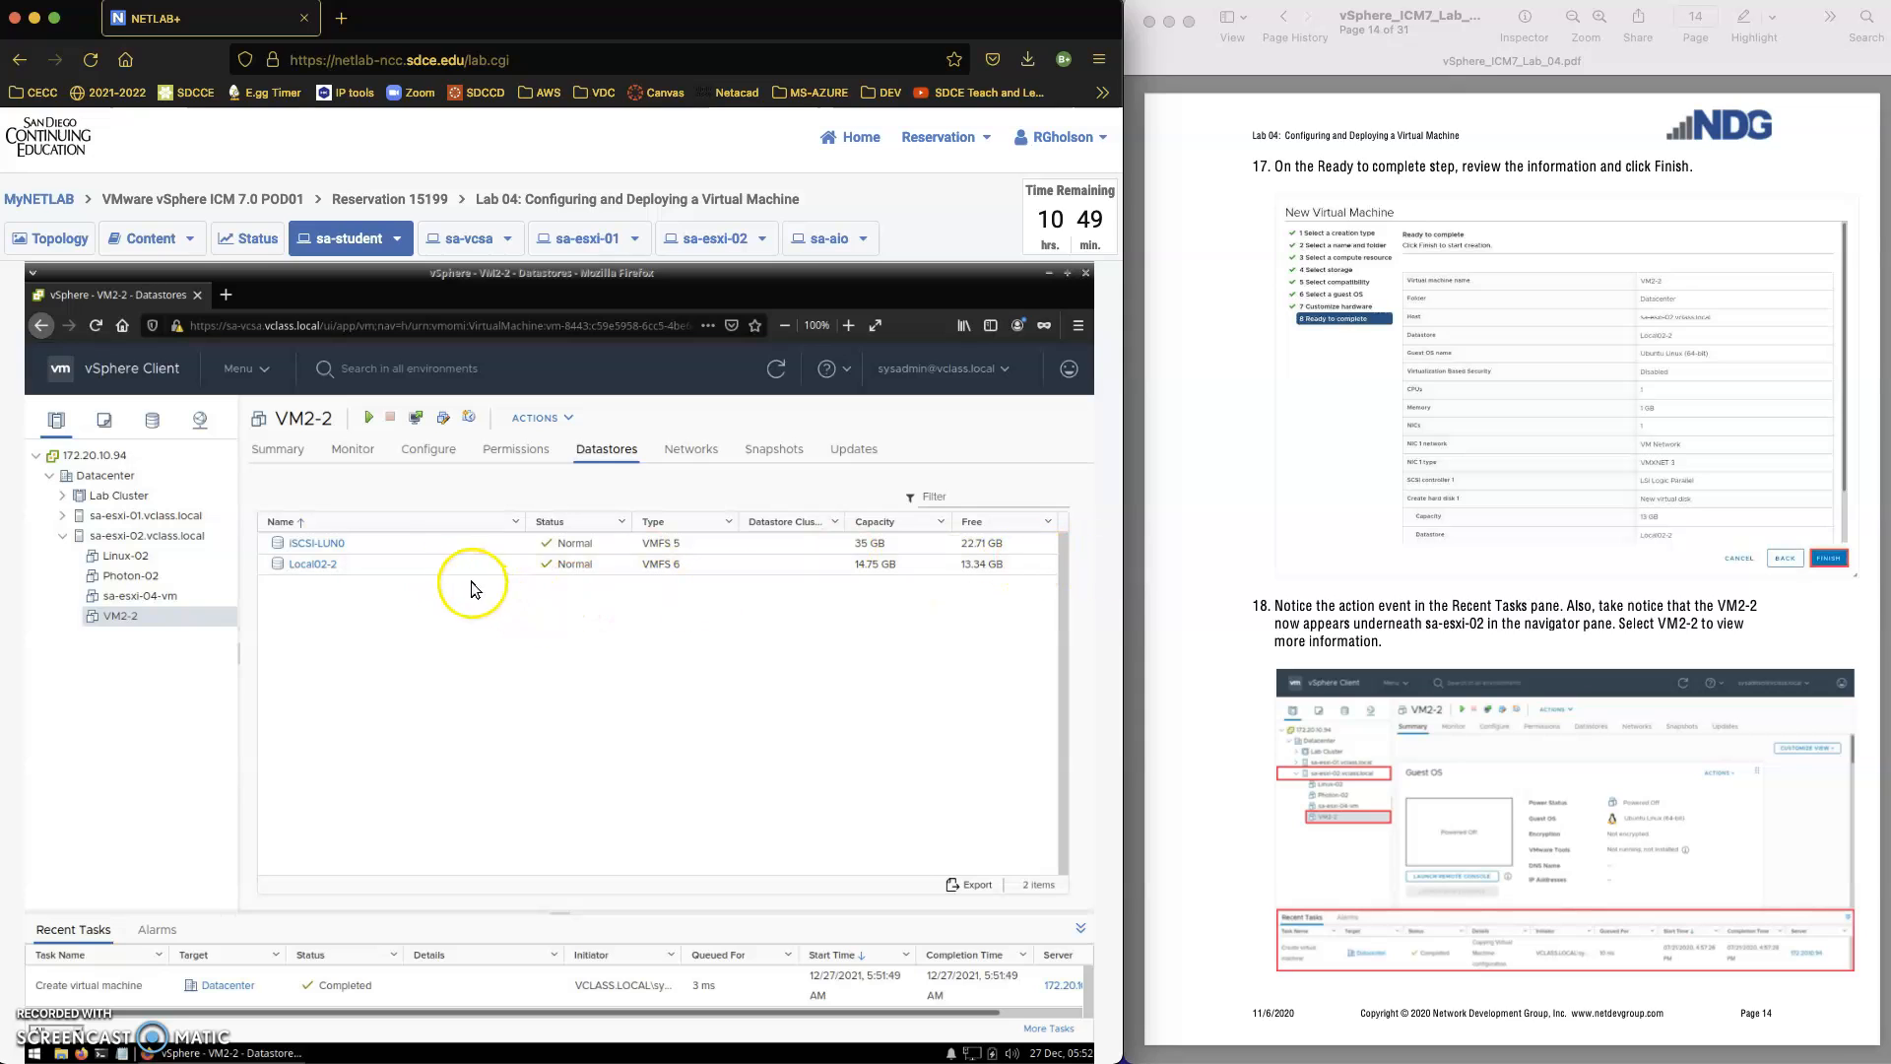
pyautogui.click(311, 570)
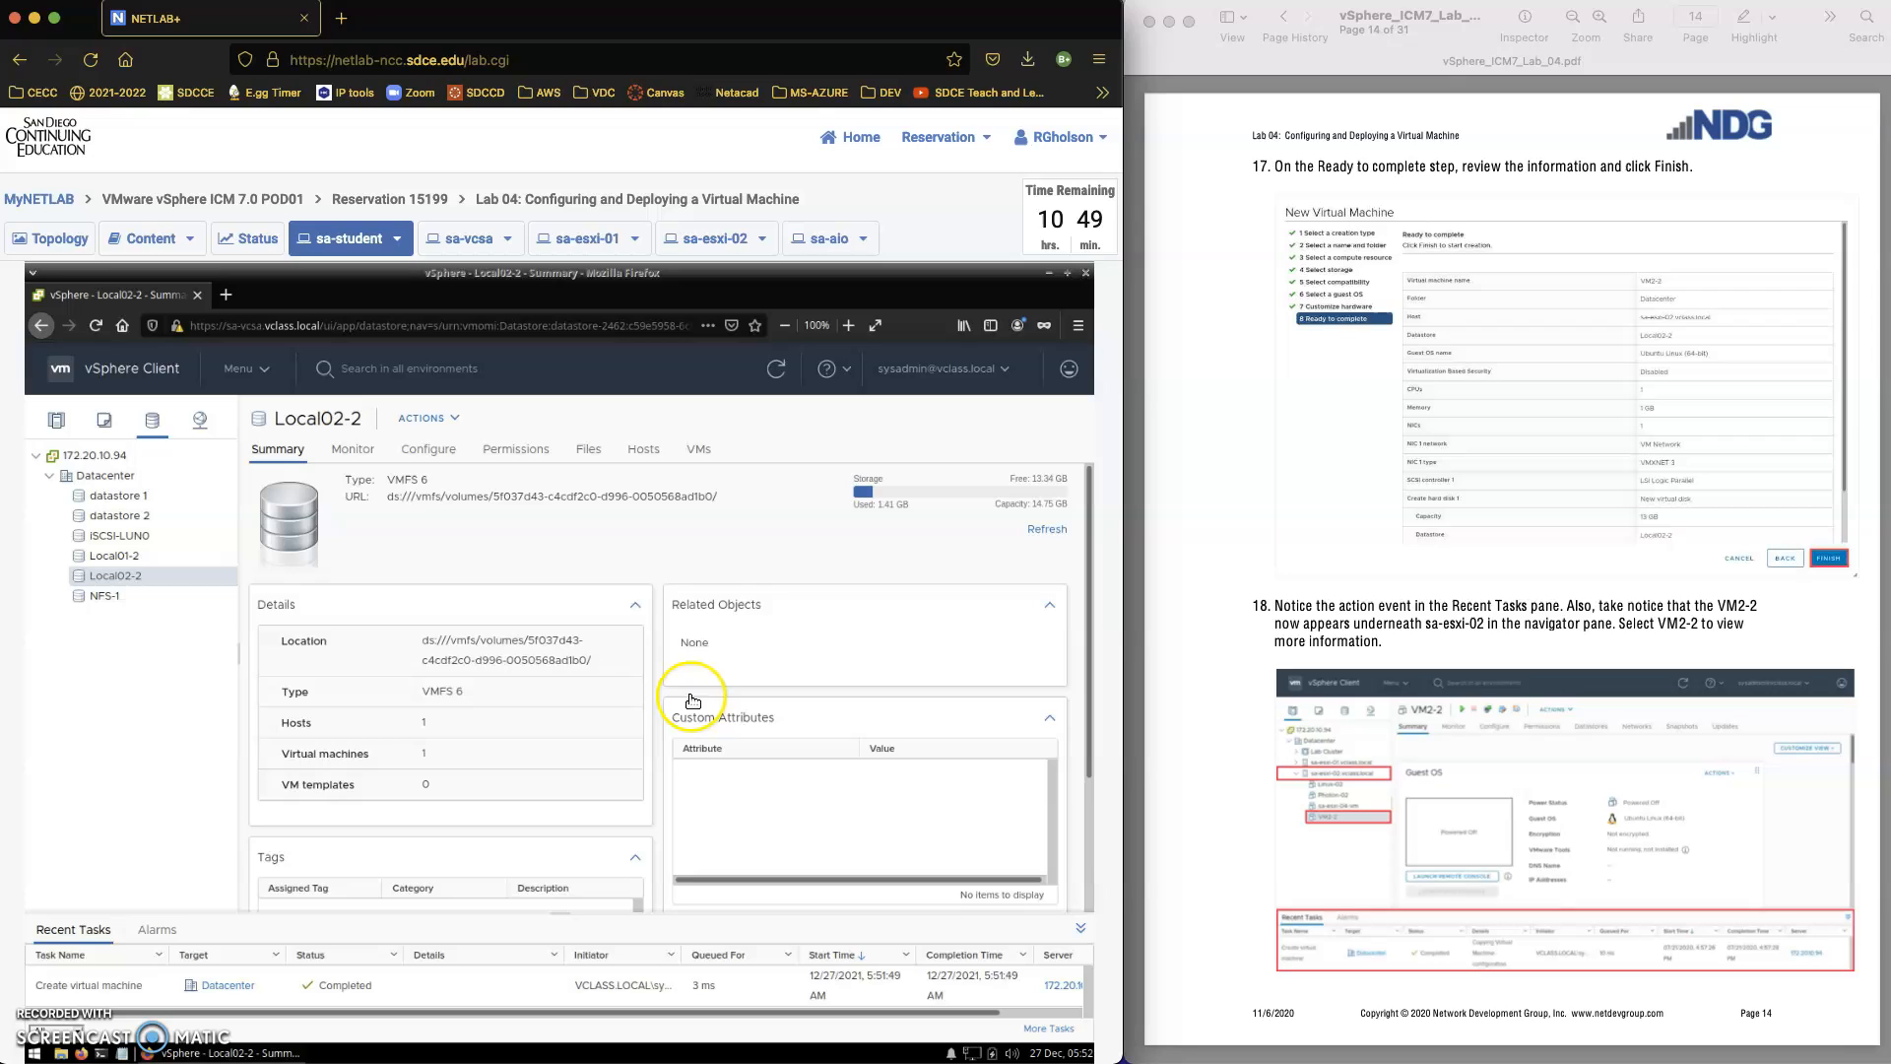
pyautogui.click(584, 452)
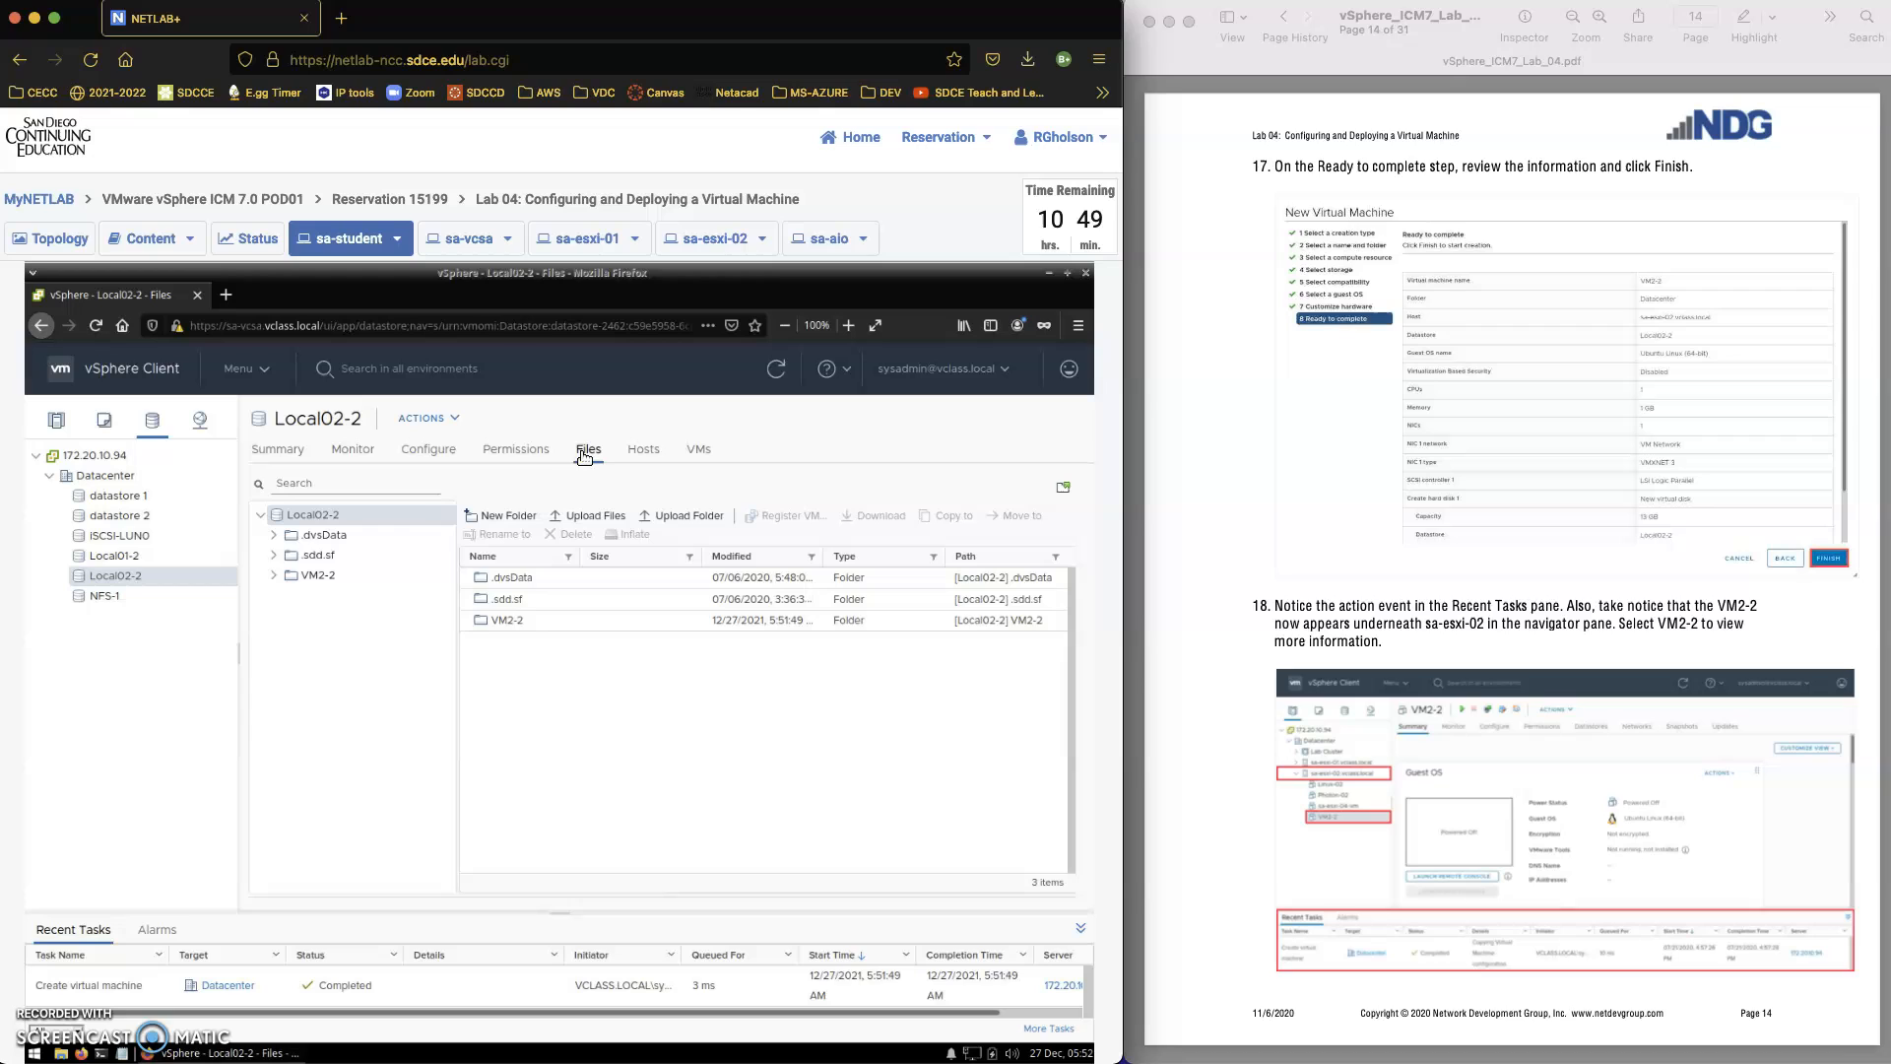
pyautogui.click(502, 625)
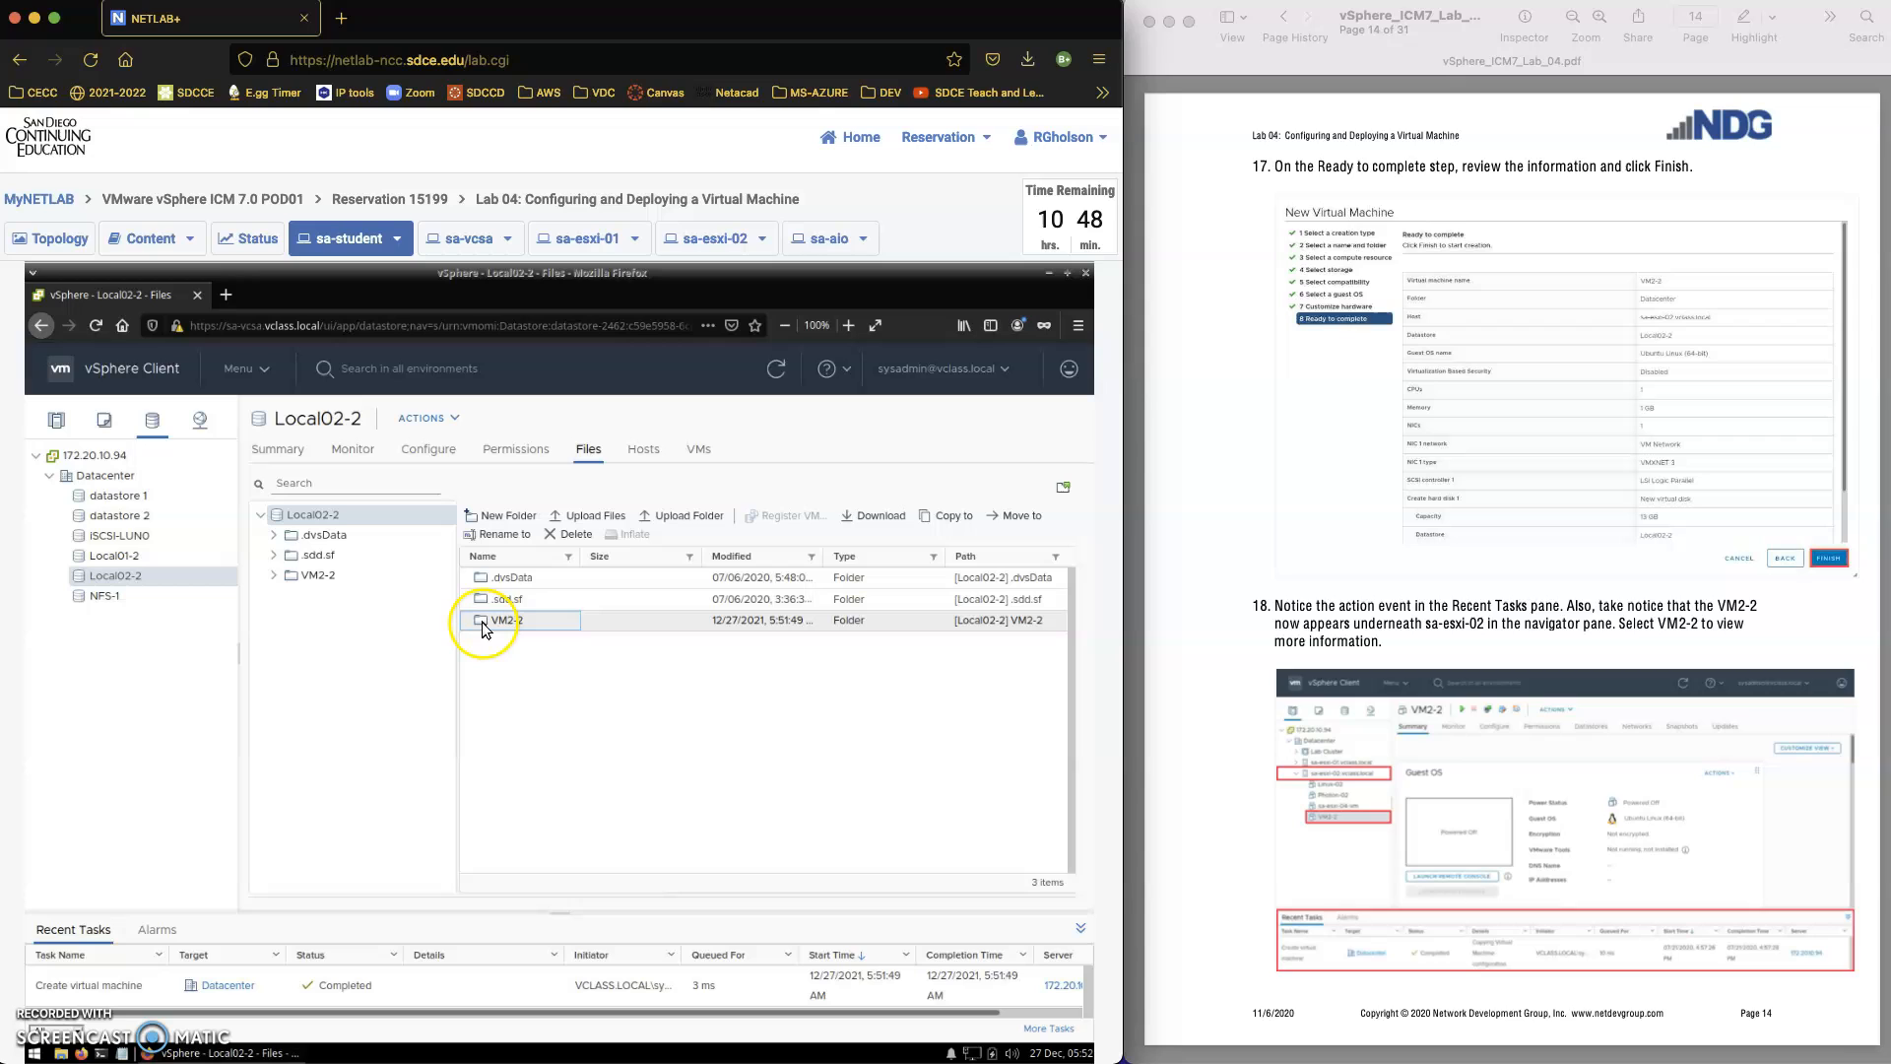
pyautogui.doubleClick(482, 623)
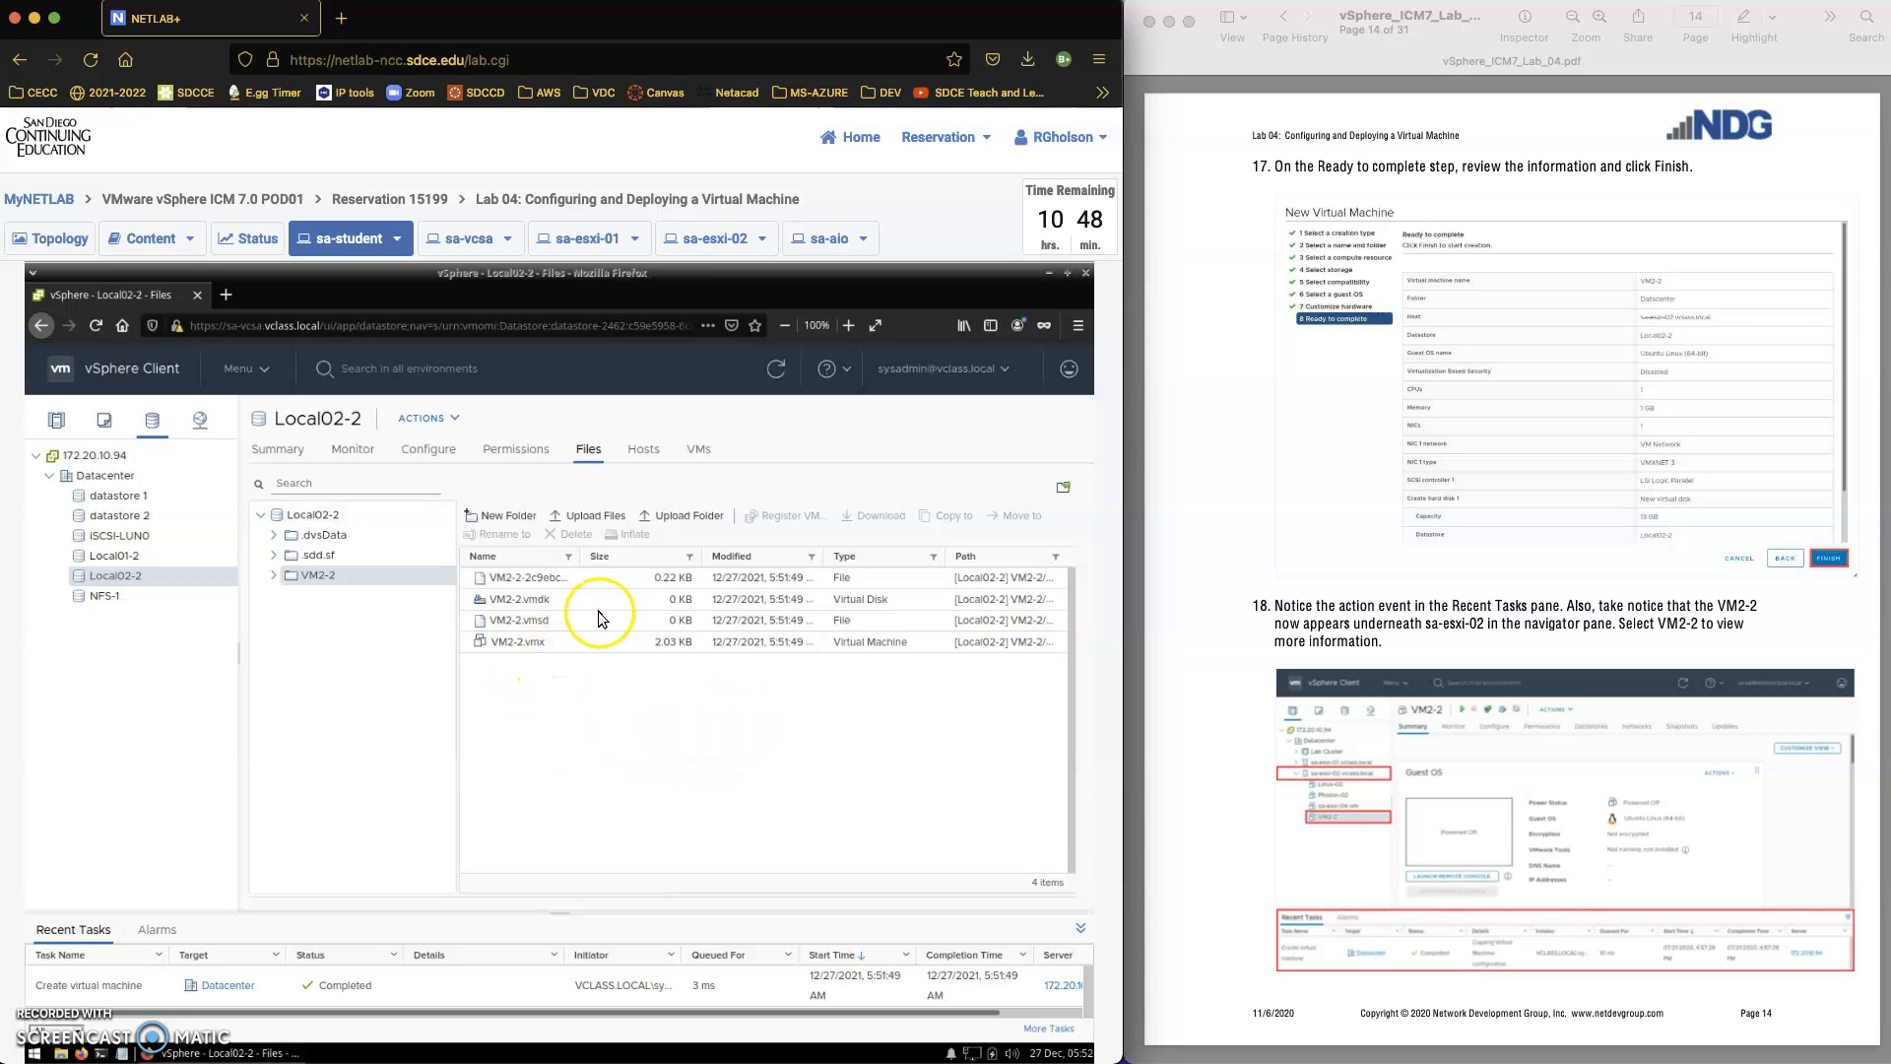
pyautogui.moveTo(579, 558); pyautogui.dragTo(604, 557)
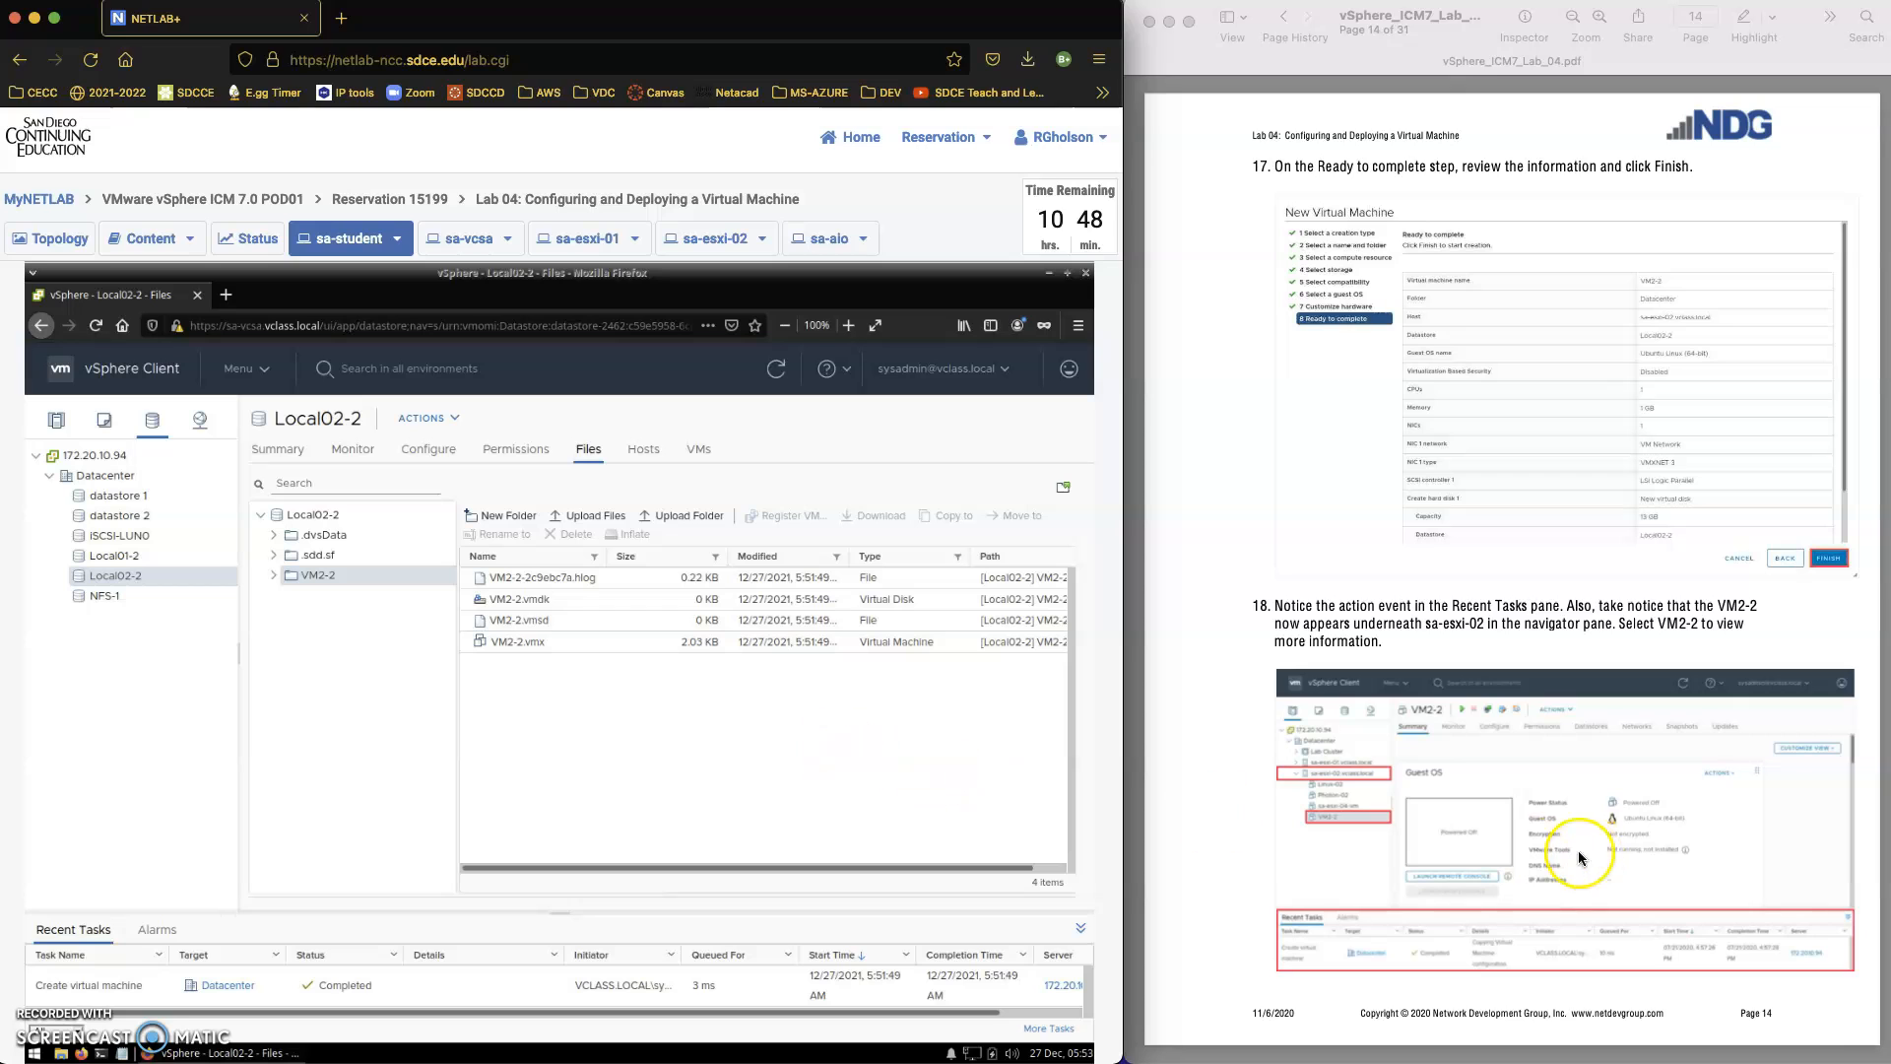
# - Read on in the lab guide to task 2, Install a Guest Operating System
pyautogui.scroll(-3, 1548, 856)
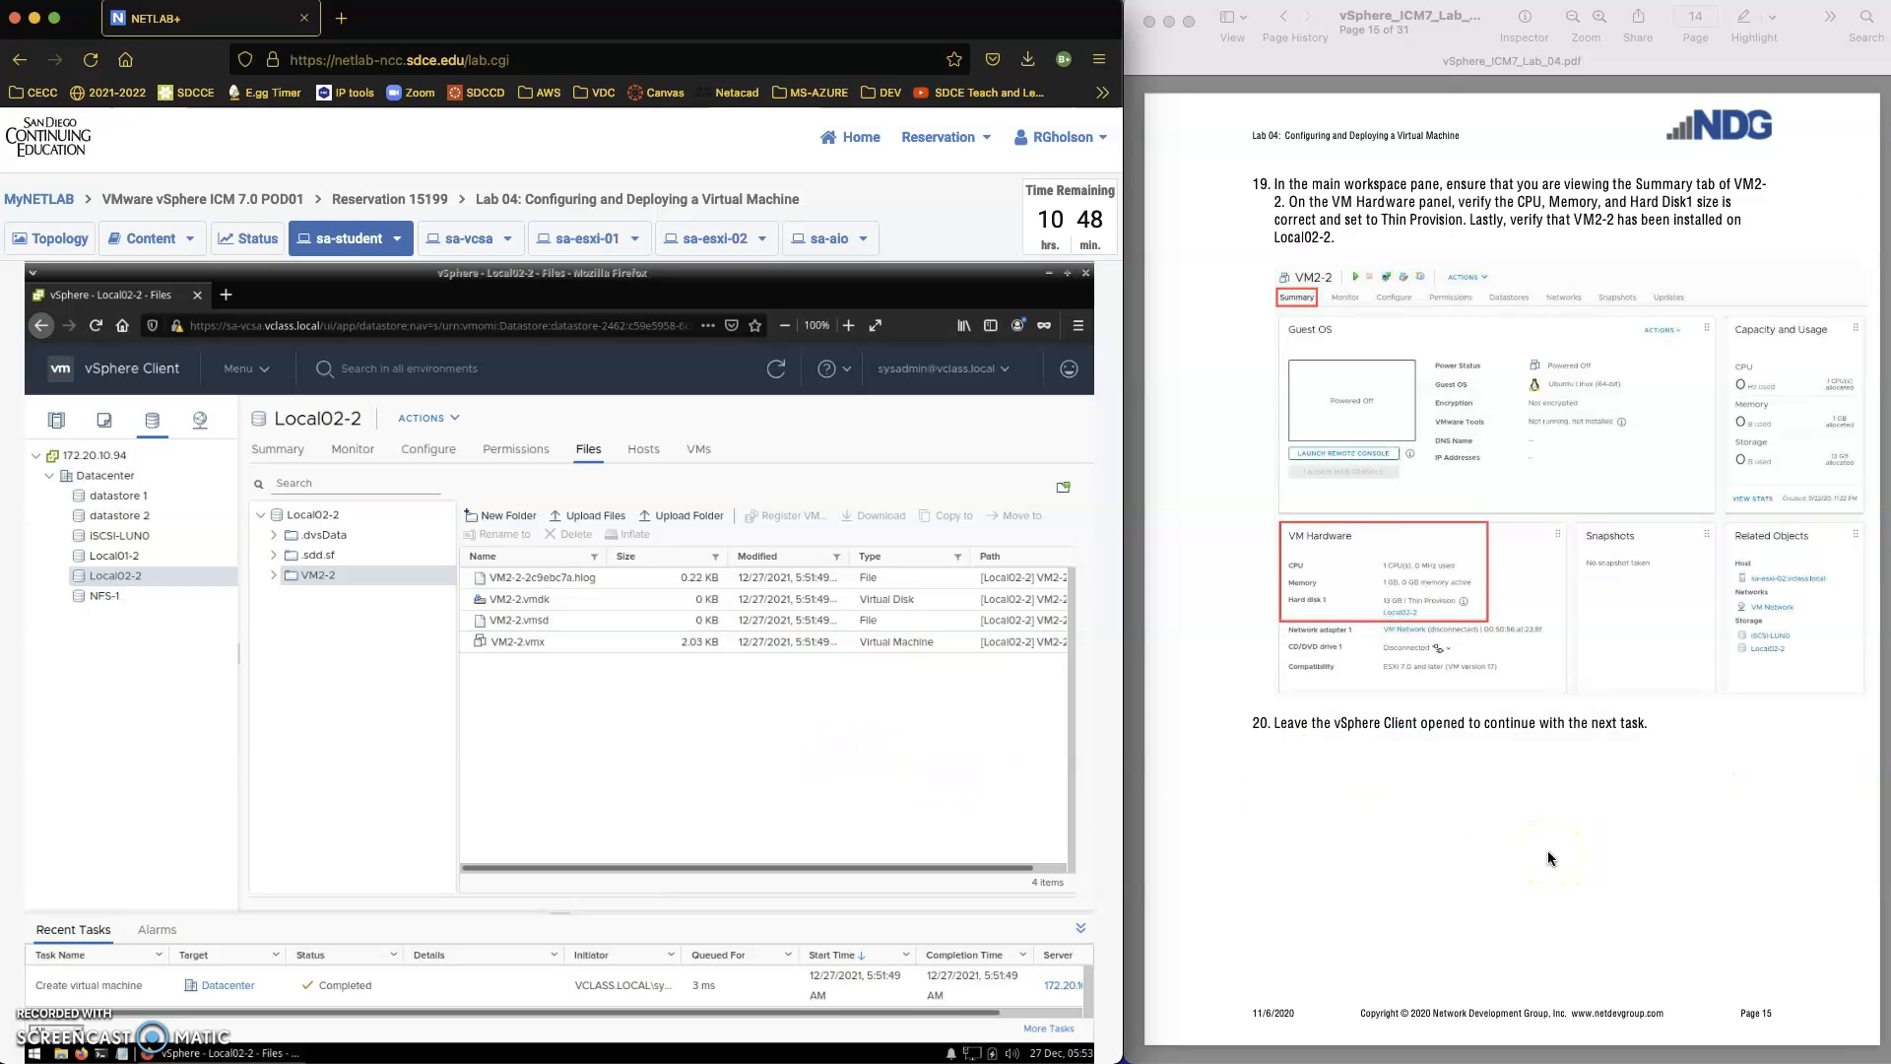
pyautogui.scroll(-3, 1547, 849)
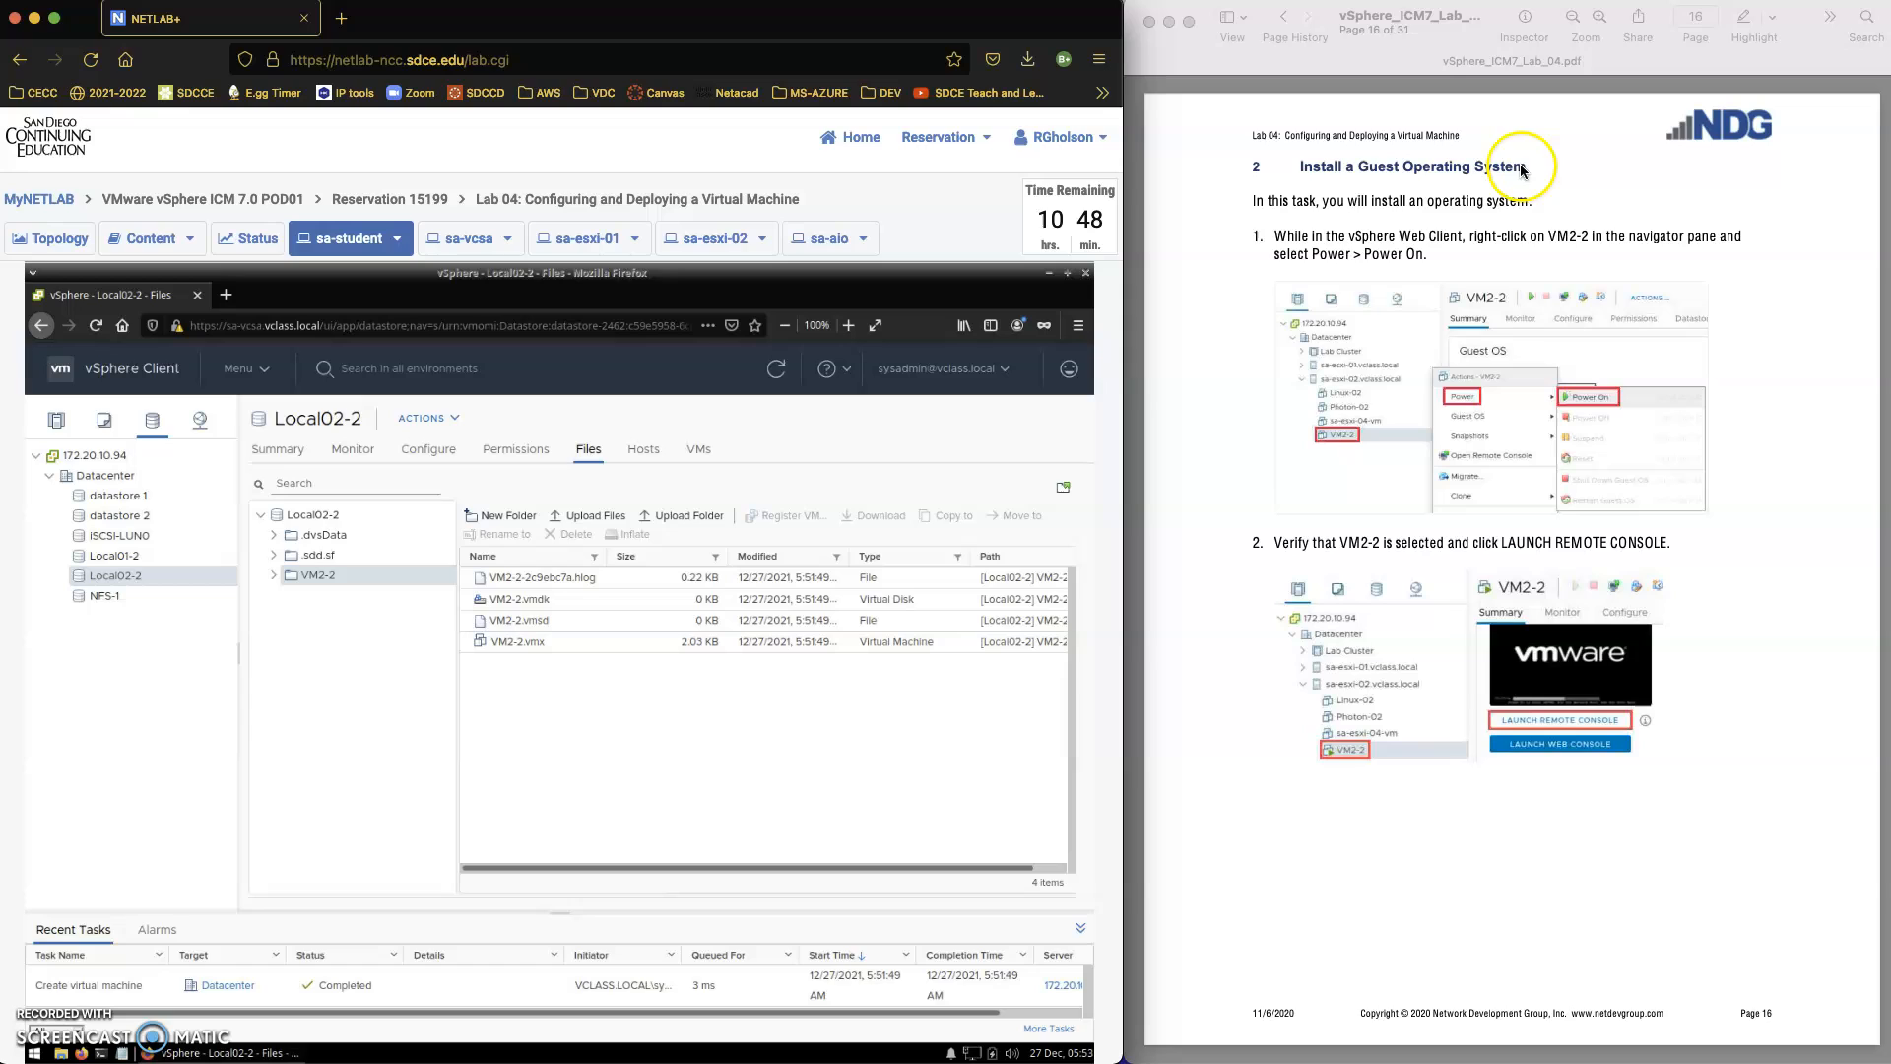